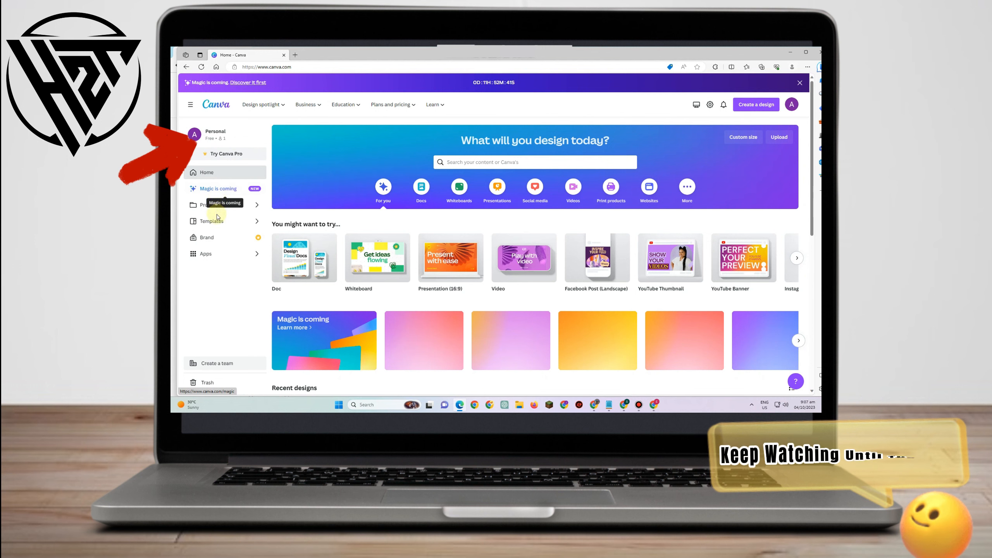
Open the template library and browse through all the recommended design types.
click(219, 222)
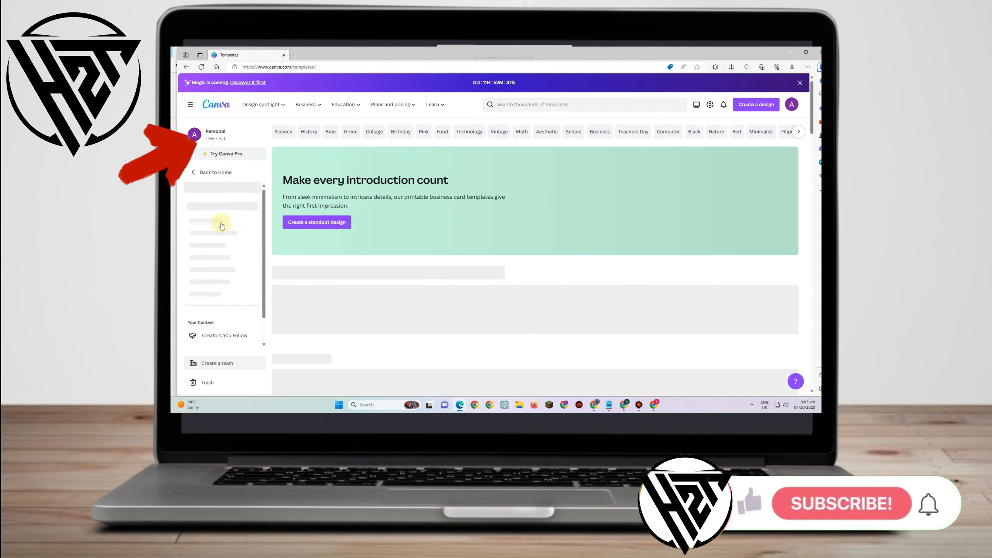
scroll(551, 256, down, 2)
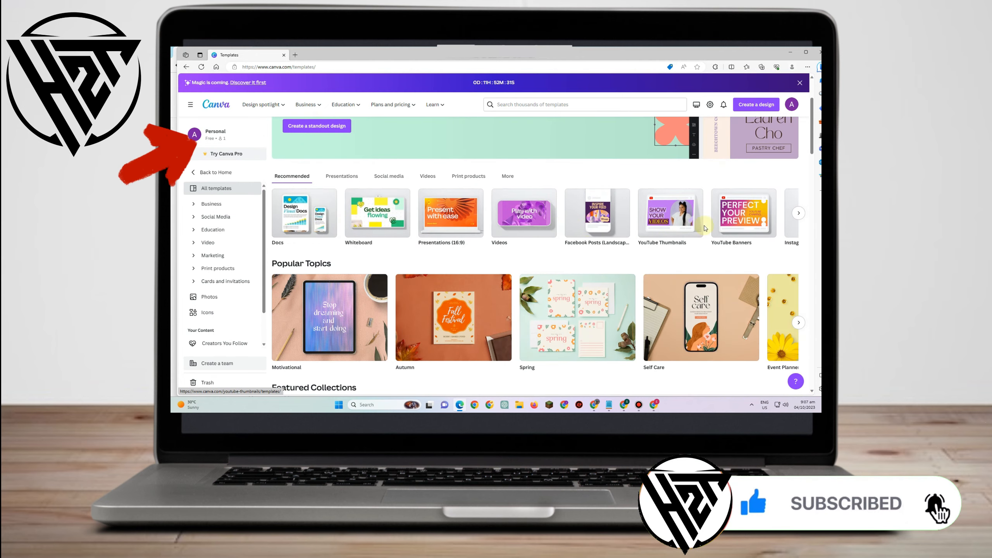
click(799, 214)
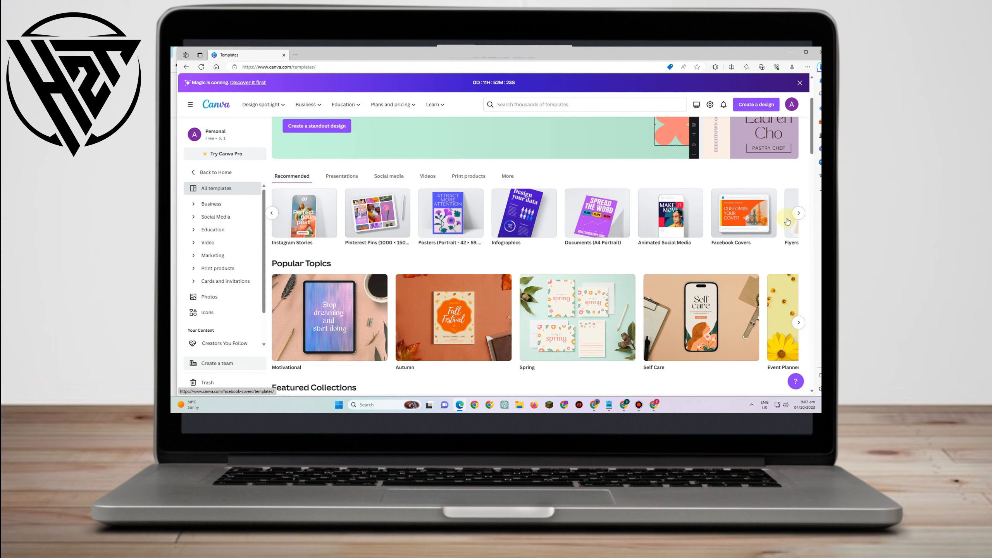
click(799, 214)
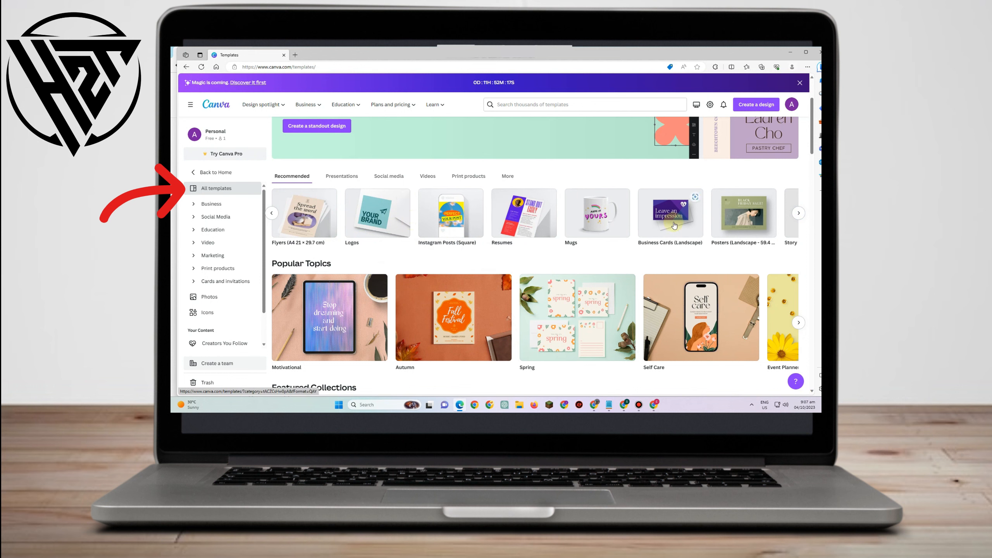
click(800, 215)
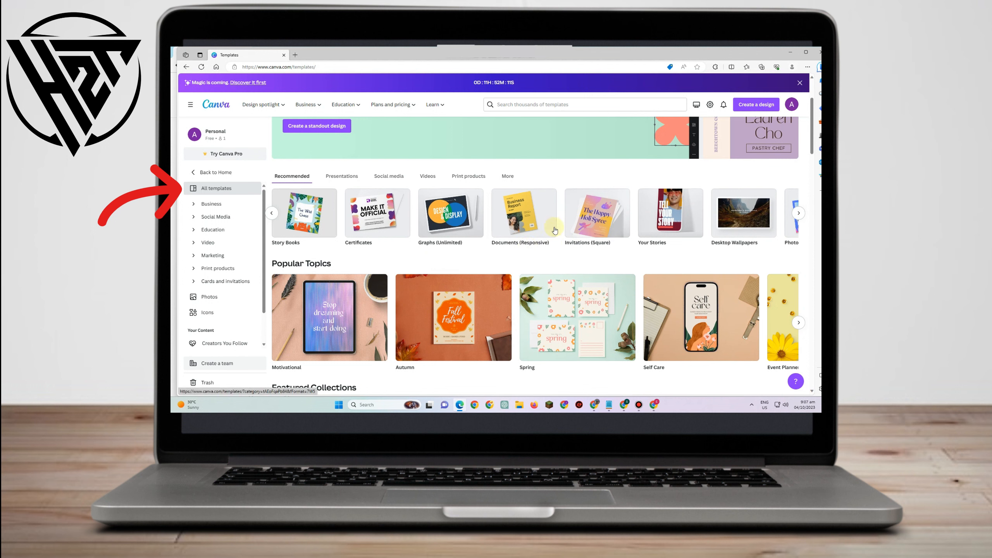
click(799, 215)
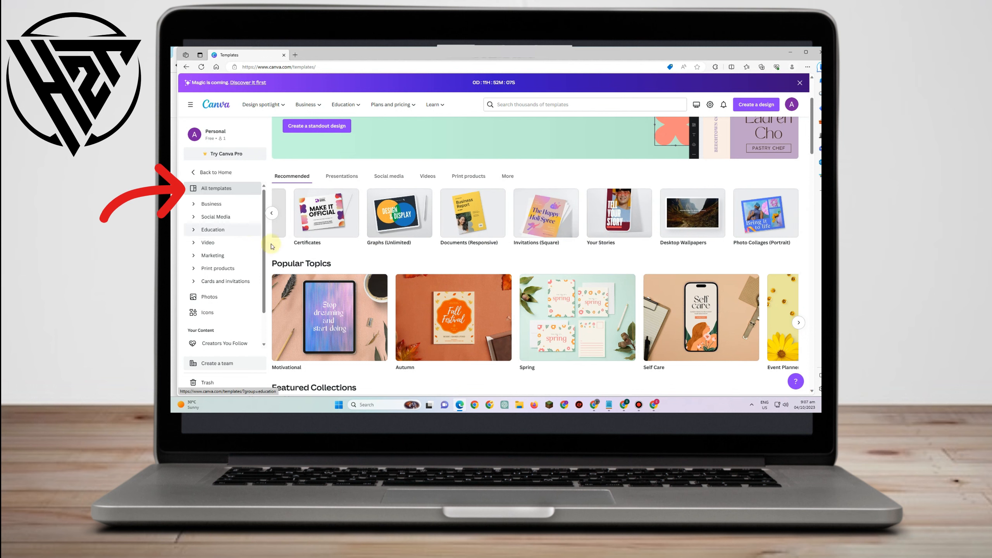
Look through the template collections on the page, from popular topics and featured collections down to flyers and Instagram stories.
scroll(272, 246, down, 5)
scroll(273, 246, up, 3)
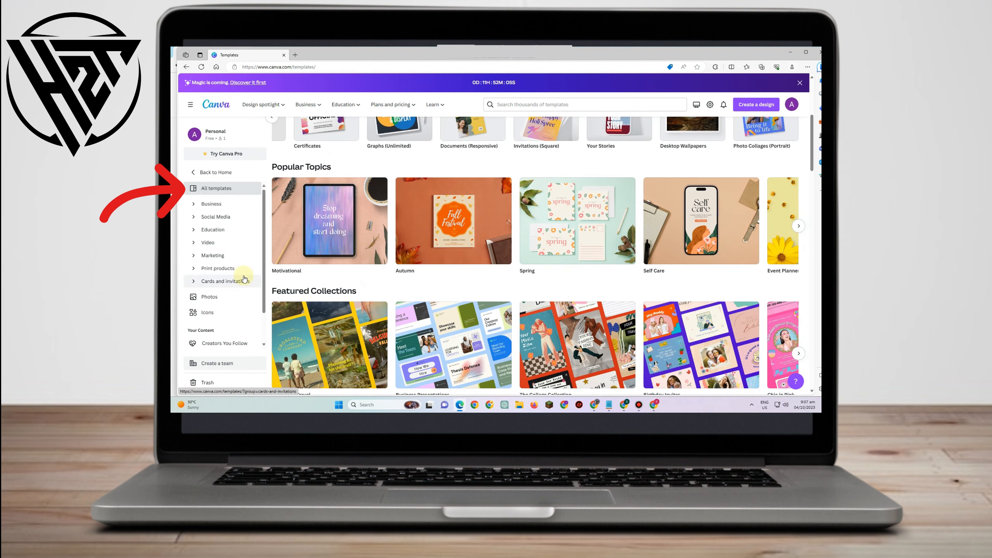
scroll(696, 258, down, 4)
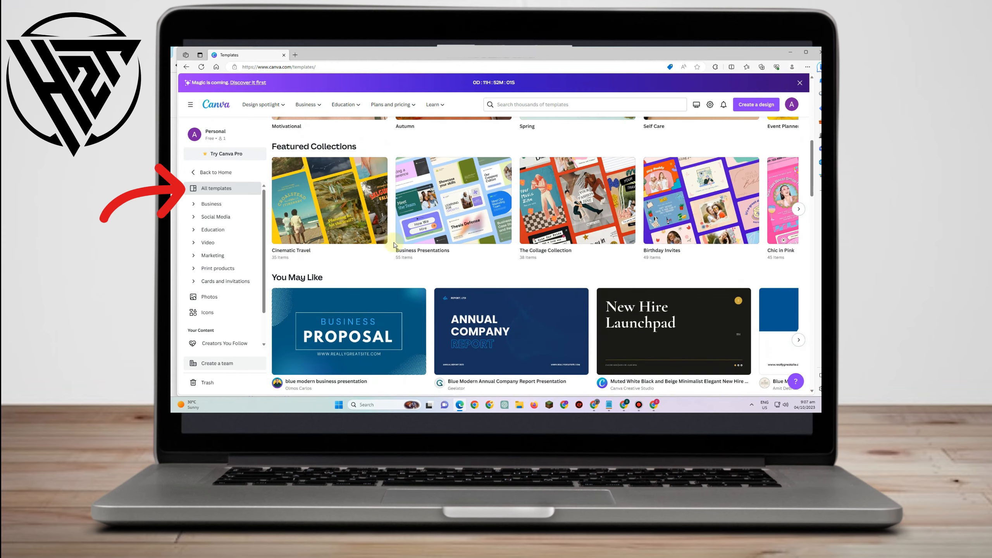
scroll(394, 246, down, 4)
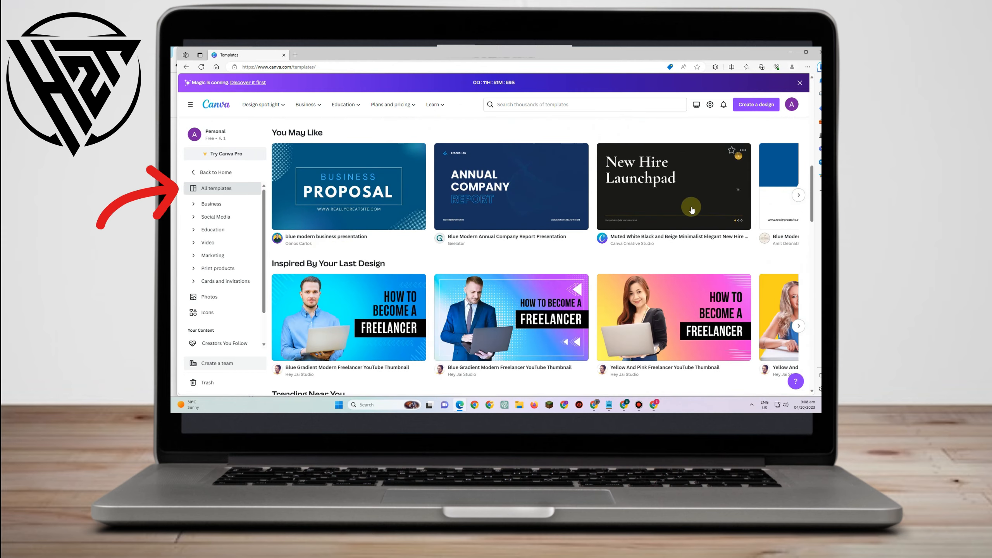
scroll(691, 210, down, 5)
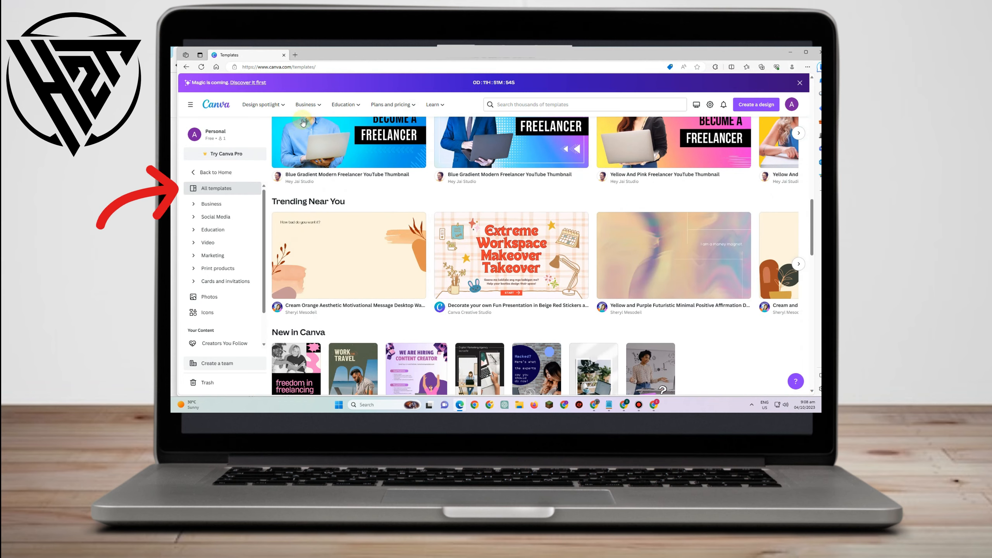
scroll(555, 203, down, 4)
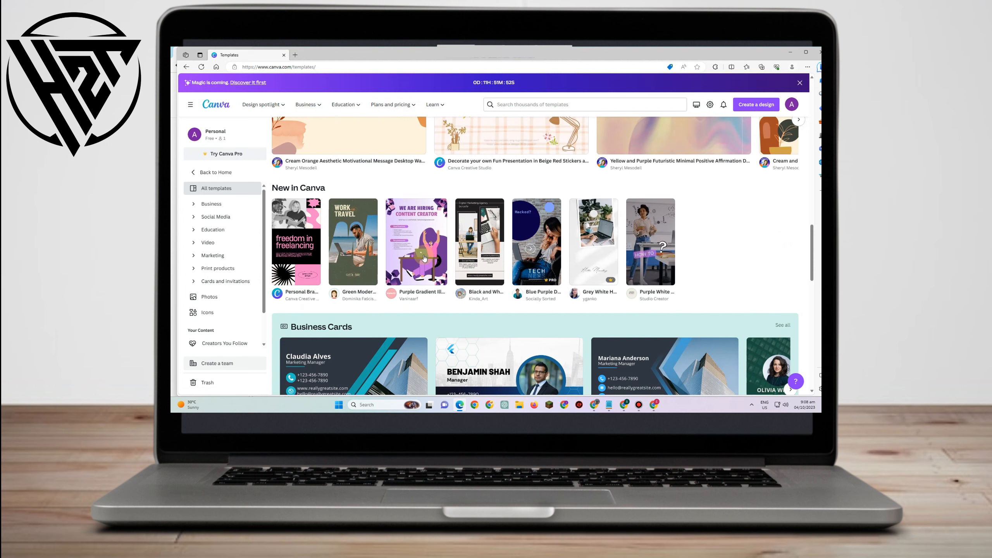
scroll(621, 269, down, 4)
scroll(622, 269, down, 2)
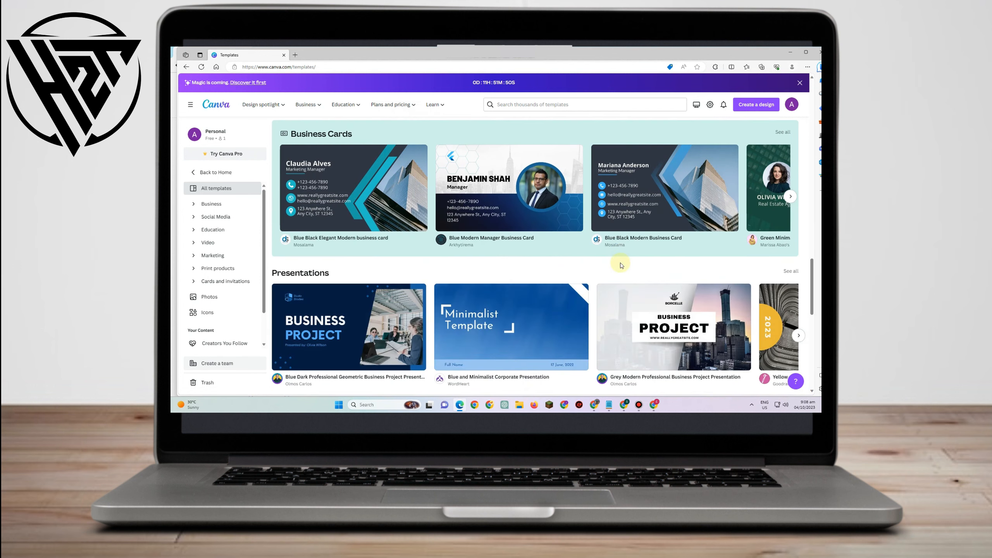
scroll(621, 265, down, 7)
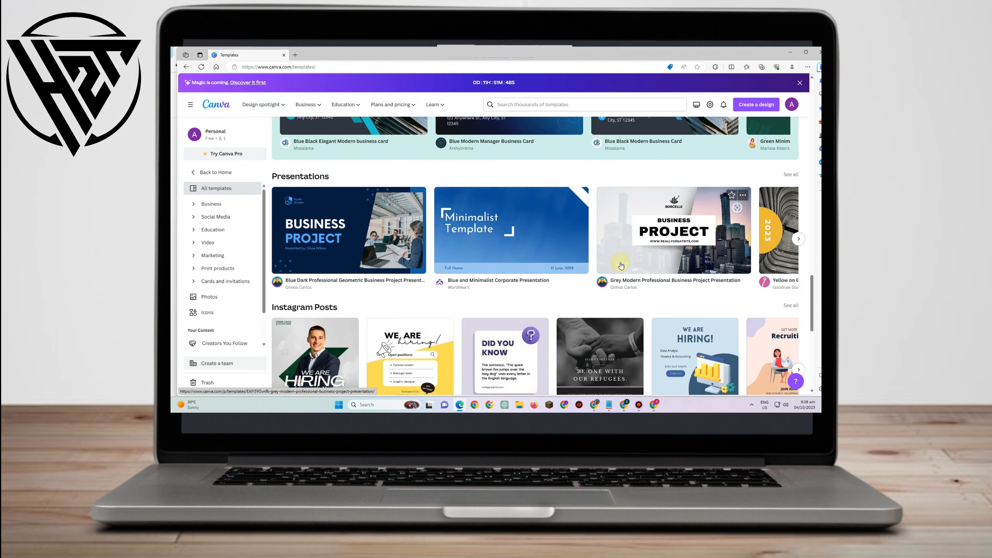
scroll(621, 265, down, 7)
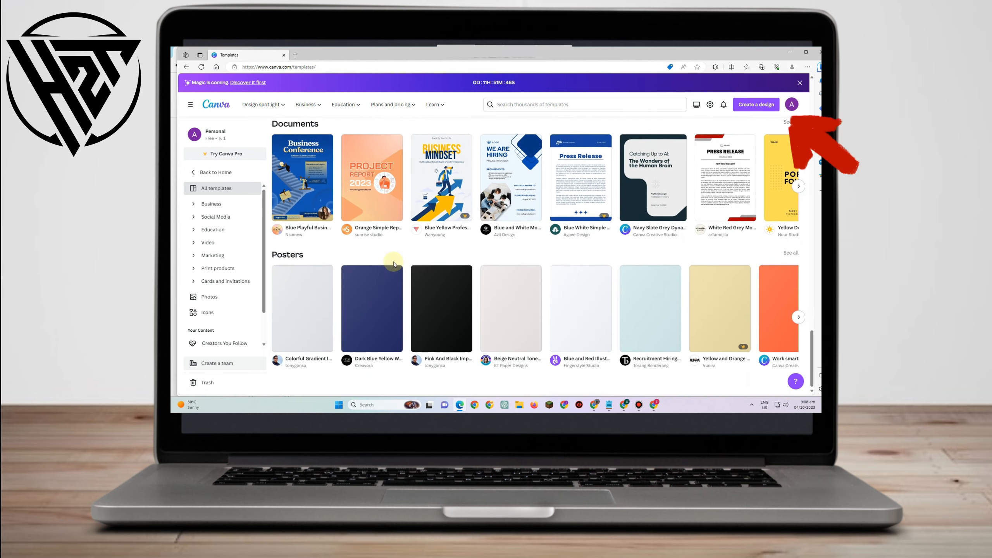
scroll(316, 271, down, 1)
scroll(315, 271, down, 15)
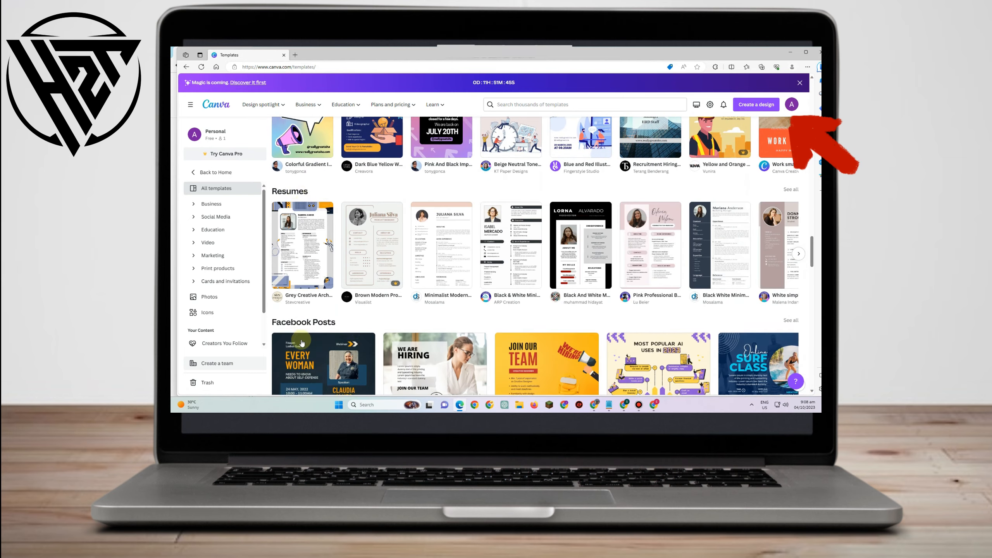
scroll(416, 308, down, 10)
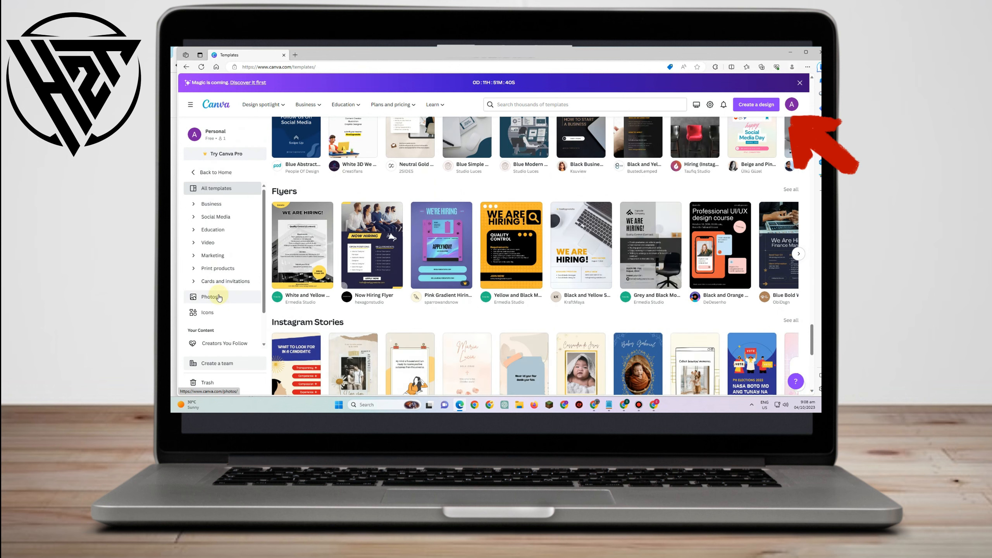
Survey the site's offerings under Design spotlight, Business, Education, Plans and pricing, and Learn.
mouse_move(268, 103)
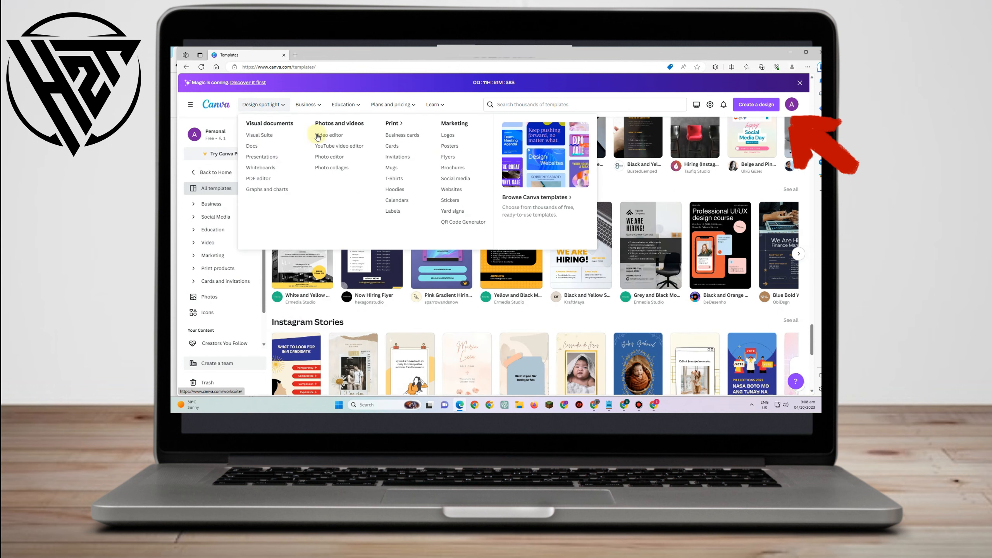
mouse_move(308, 104)
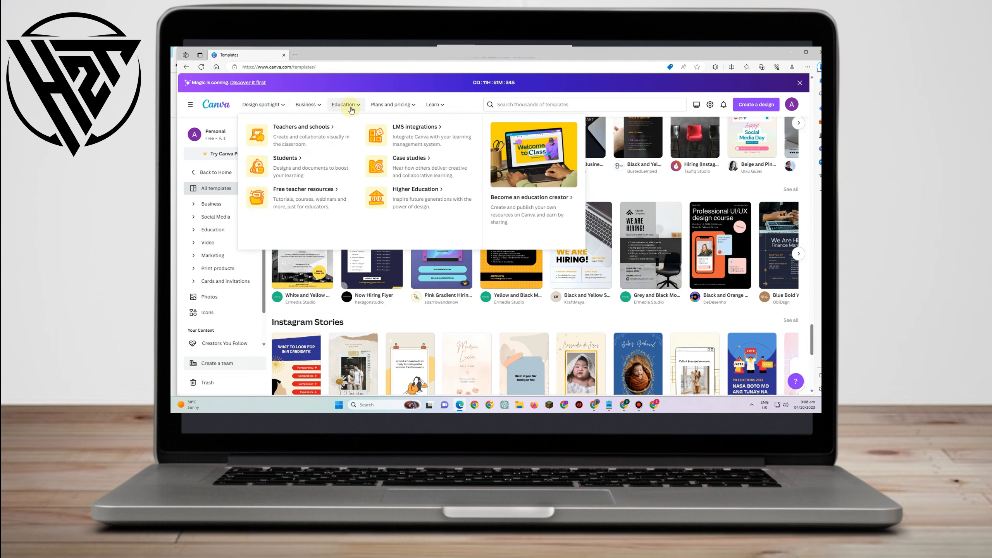
mouse_move(400, 109)
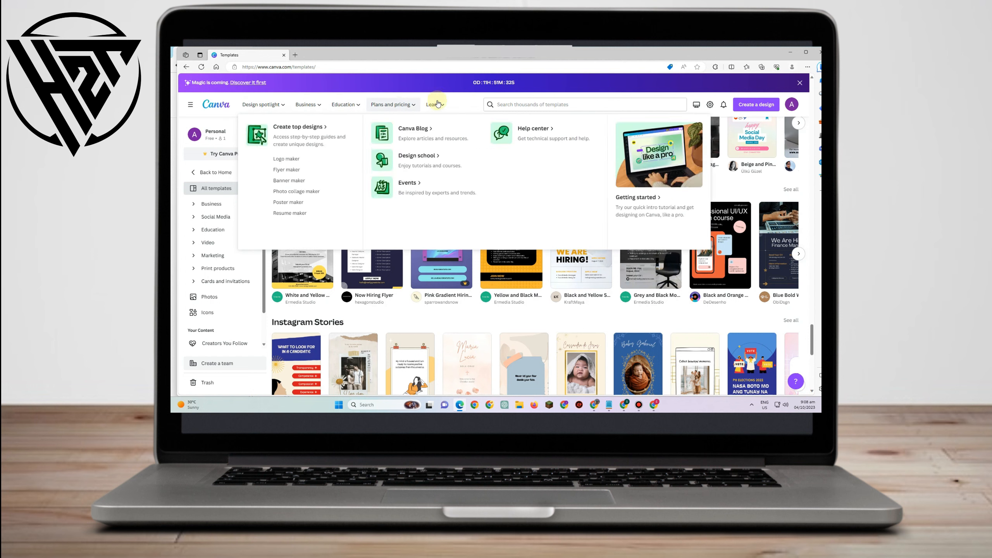
Look through the suggested formats for creating a new design, down to Document (Responsive).
click(749, 105)
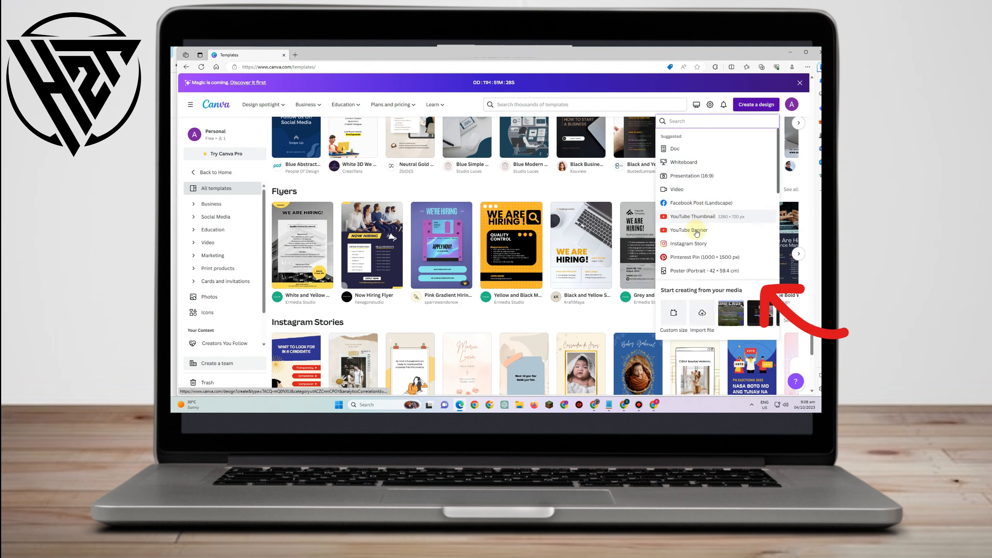
scroll(696, 275, down, 5)
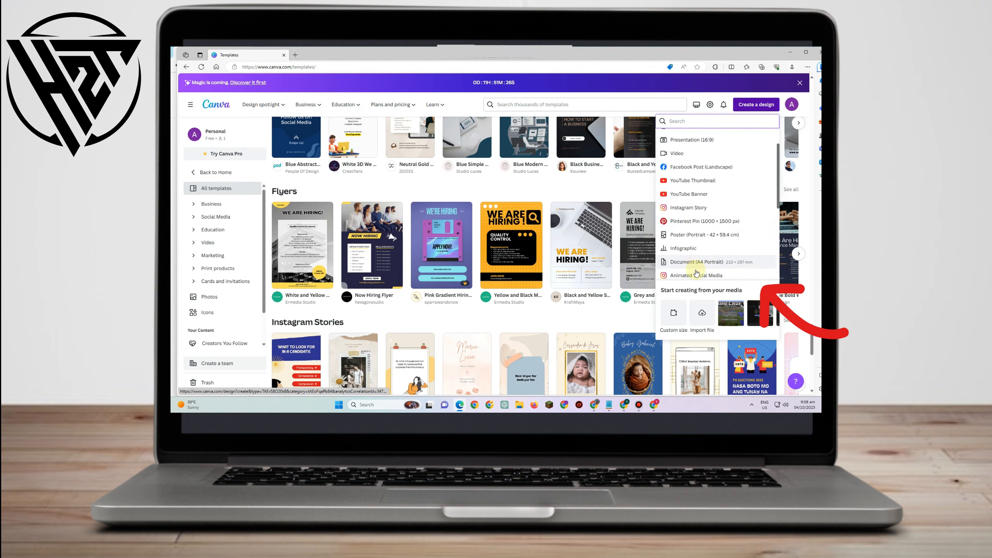
scroll(697, 273, down, 2)
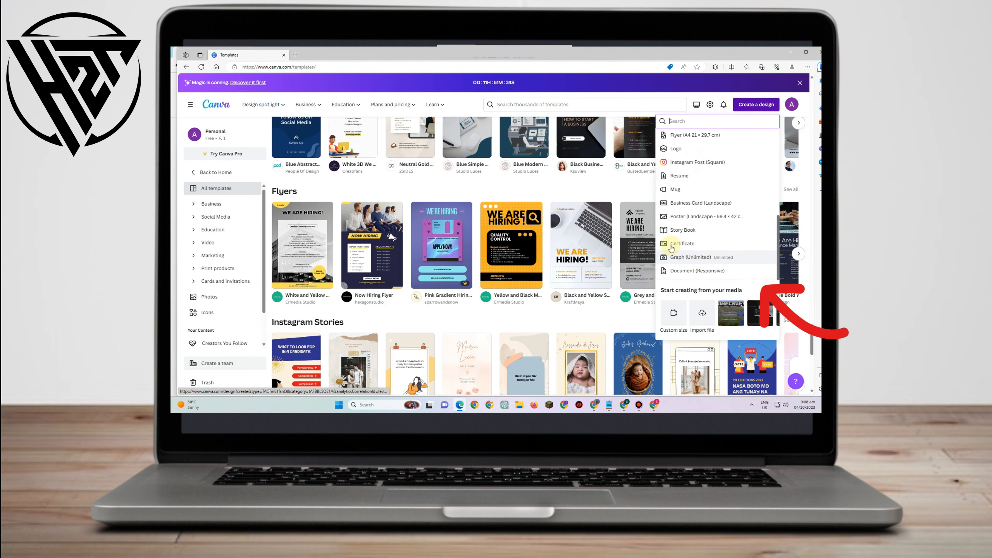
Open the Free plan's page from the plans and pricing options.
click(390, 104)
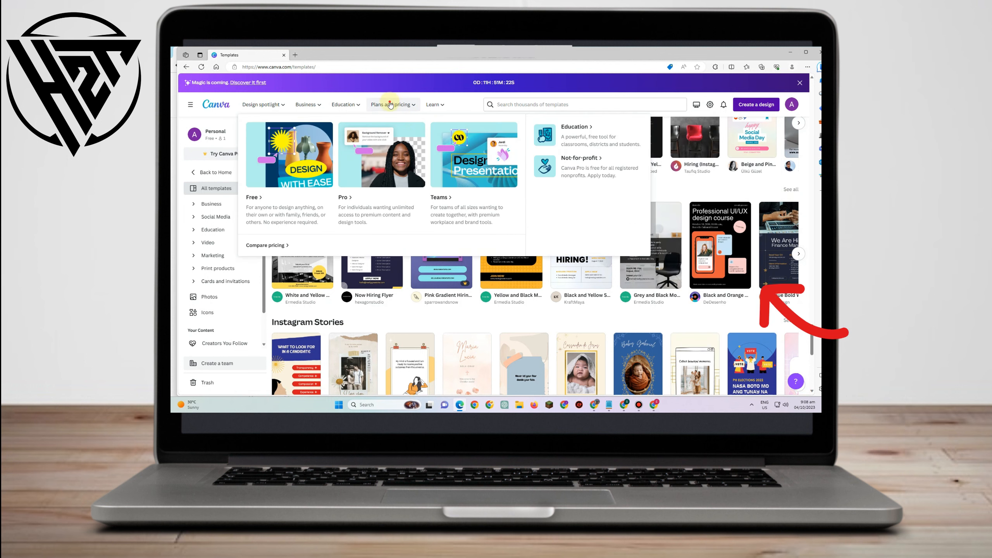
click(391, 104)
click(391, 105)
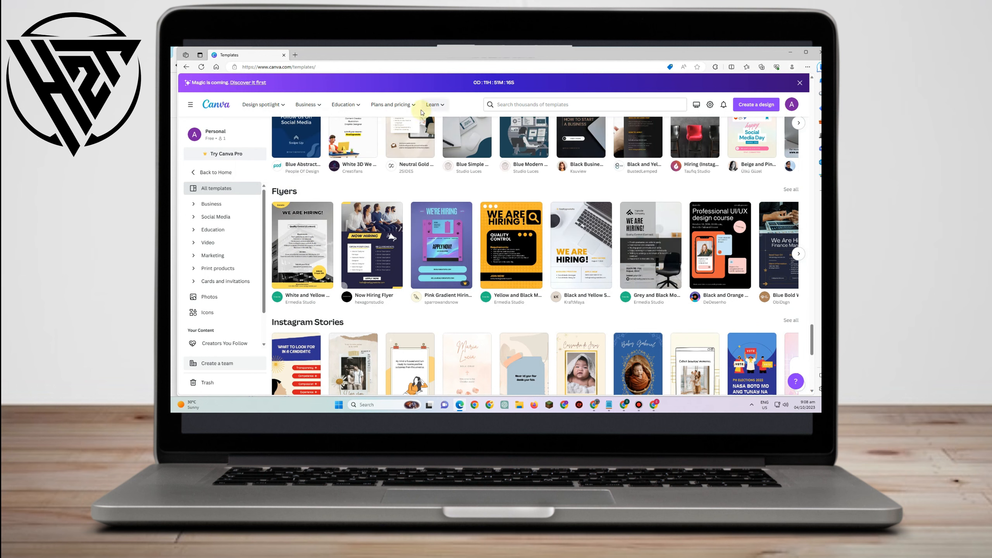
click(390, 104)
click(317, 173)
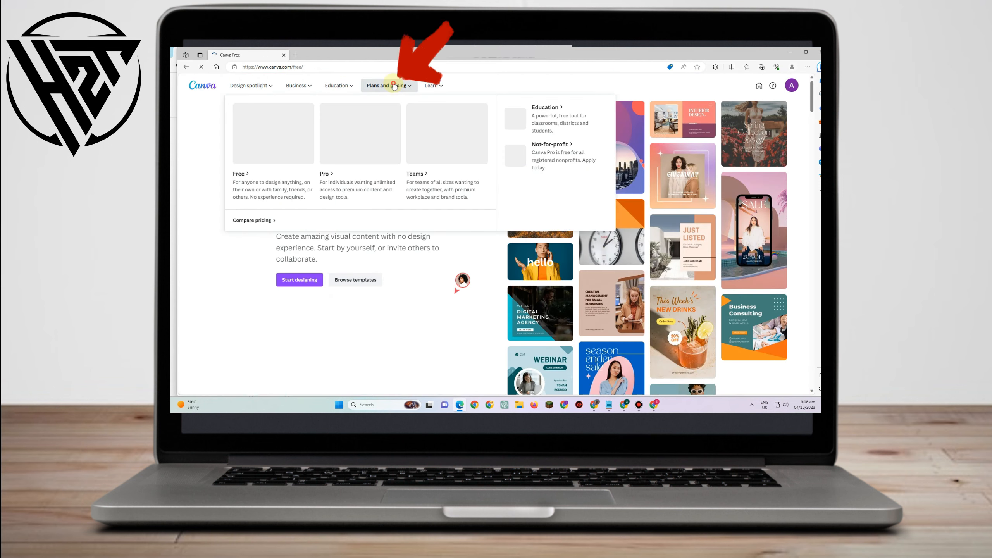
Open the Pro plan's page and review its magic features, comparison with Canva Free, community testimonials and frequently asked questions.
mouse_move(398, 88)
click(358, 151)
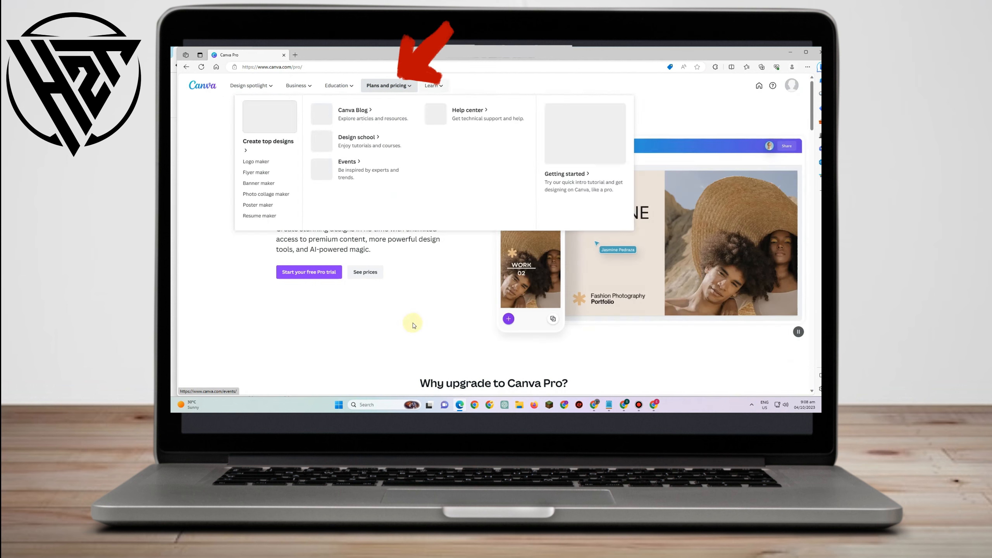
scroll(658, 273, down, 10)
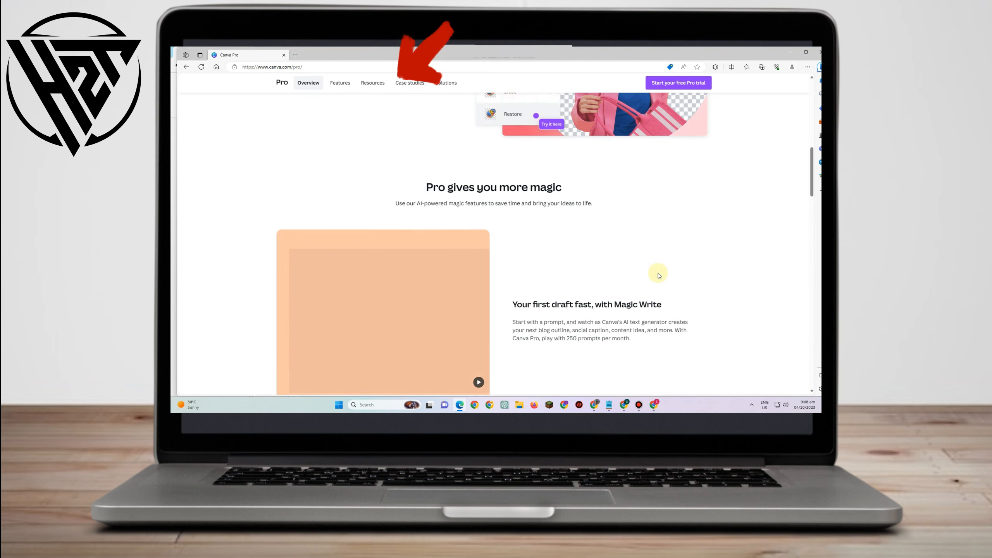
scroll(659, 274, down, 5)
scroll(658, 275, up, 5)
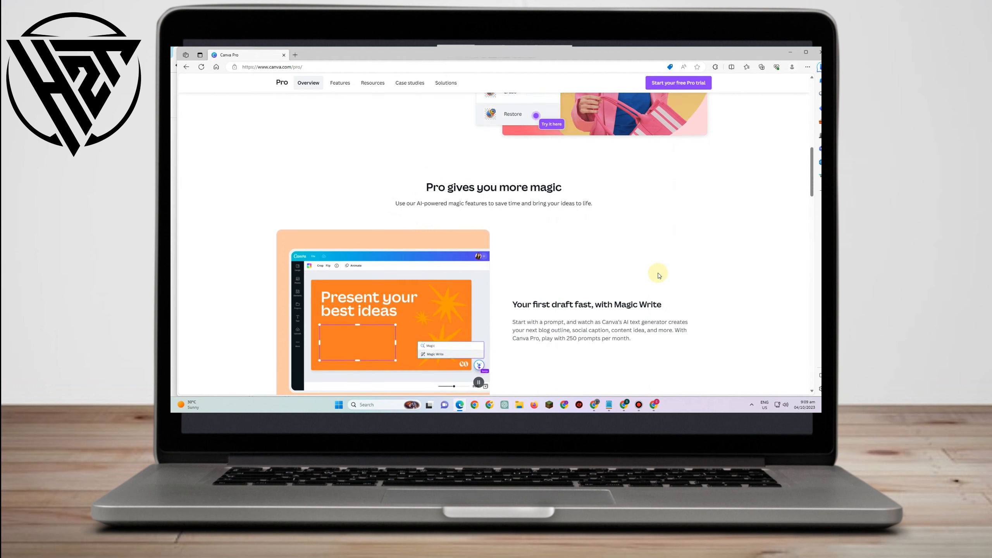
scroll(659, 276, down, 5)
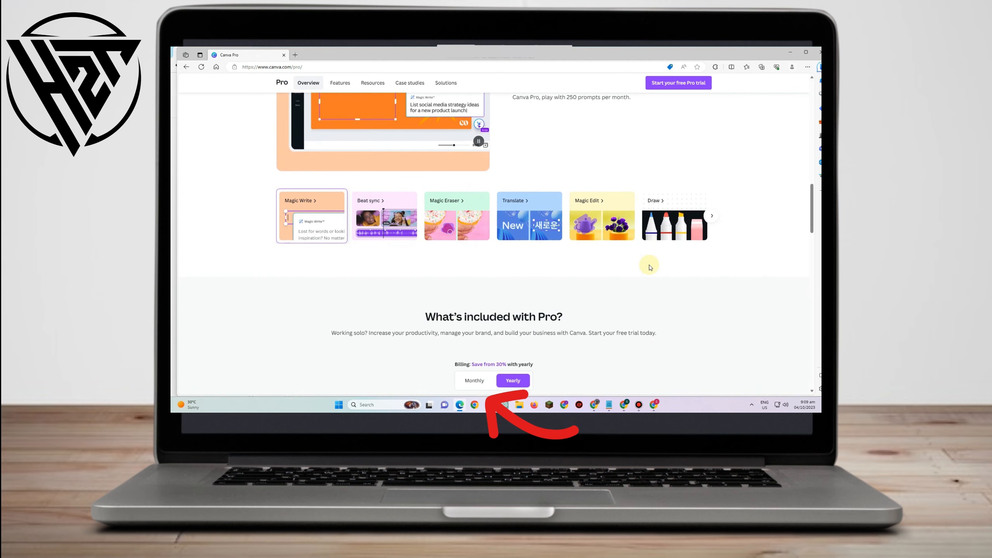
scroll(650, 267, down, 5)
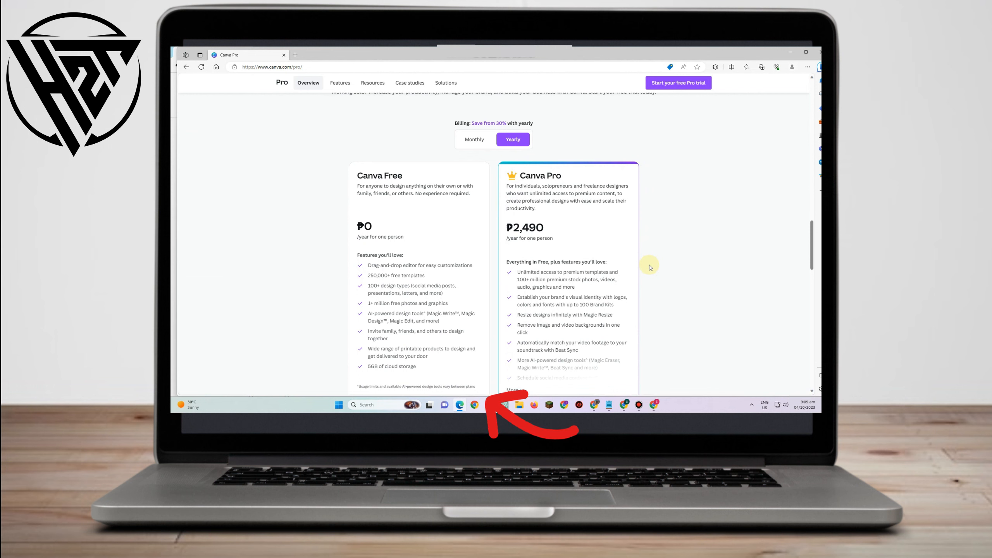
scroll(650, 268, down, 8)
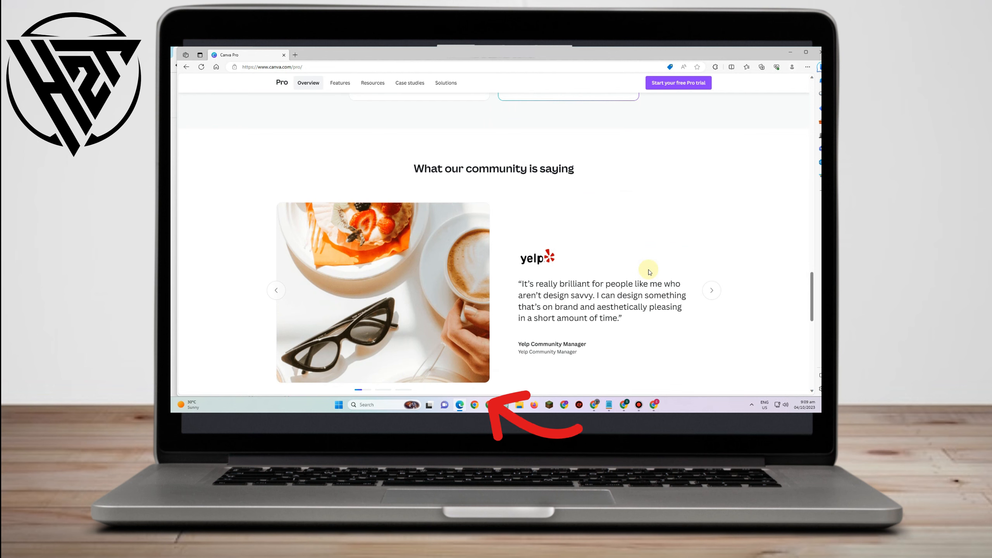
scroll(672, 216, down, 5)
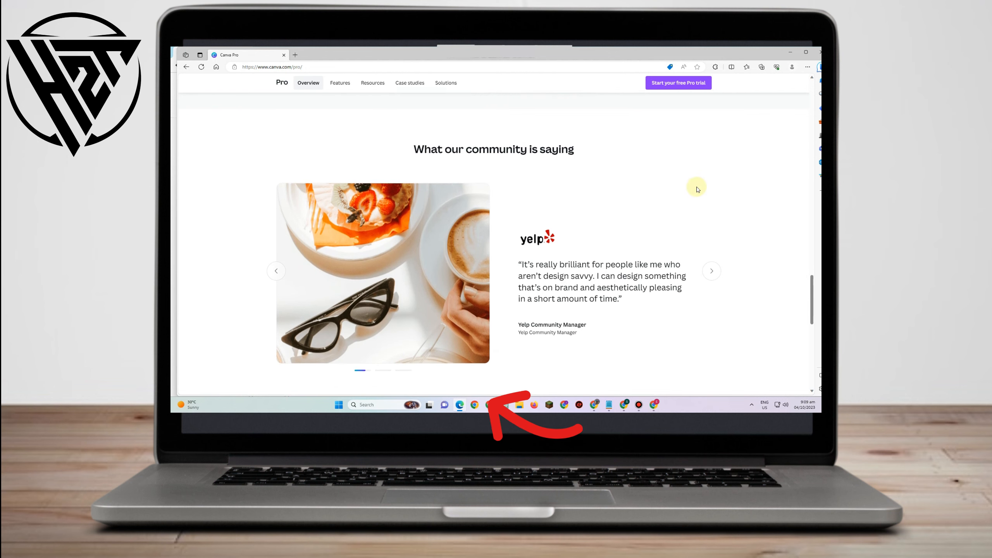
scroll(672, 216, down, 1)
scroll(681, 194, down, 2)
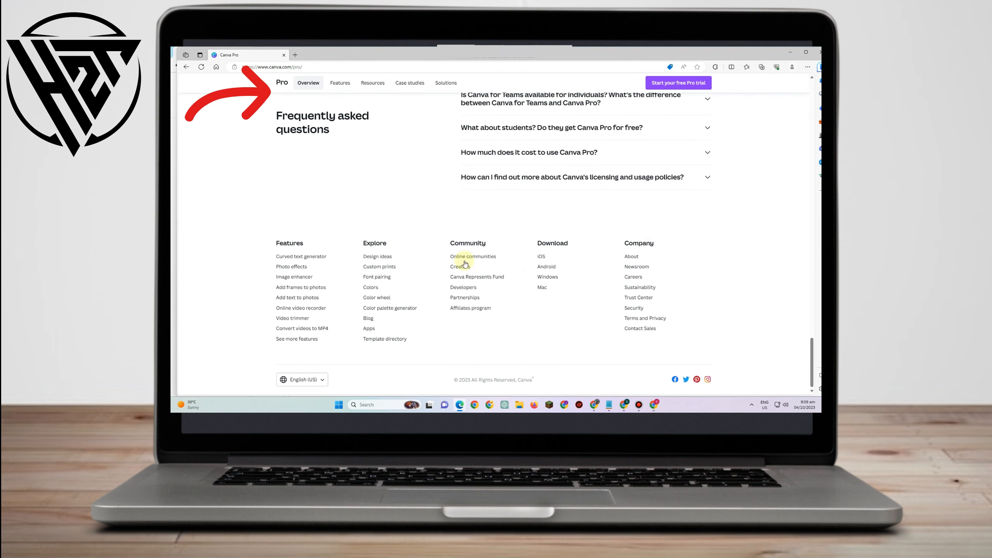
scroll(679, 222, up, 20)
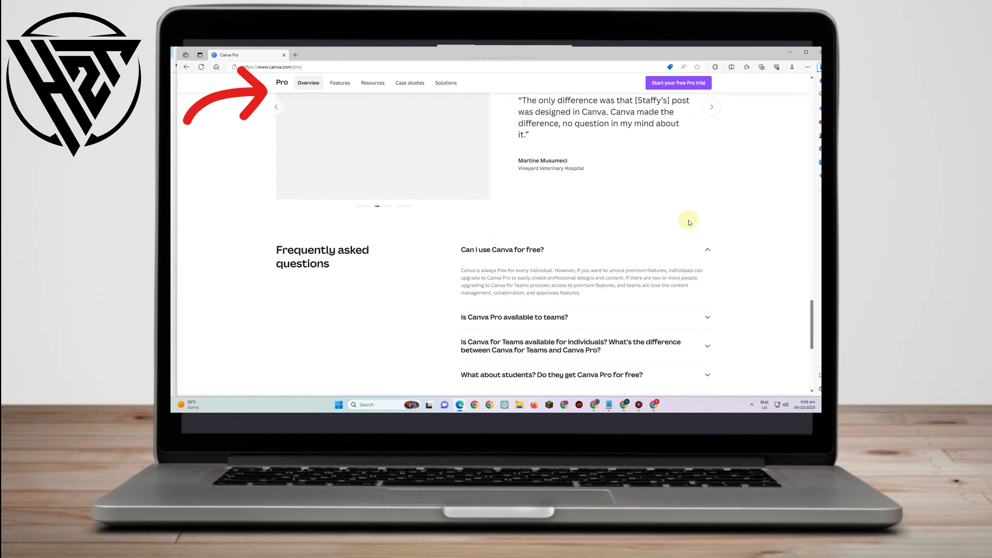
scroll(555, 183, up, 4)
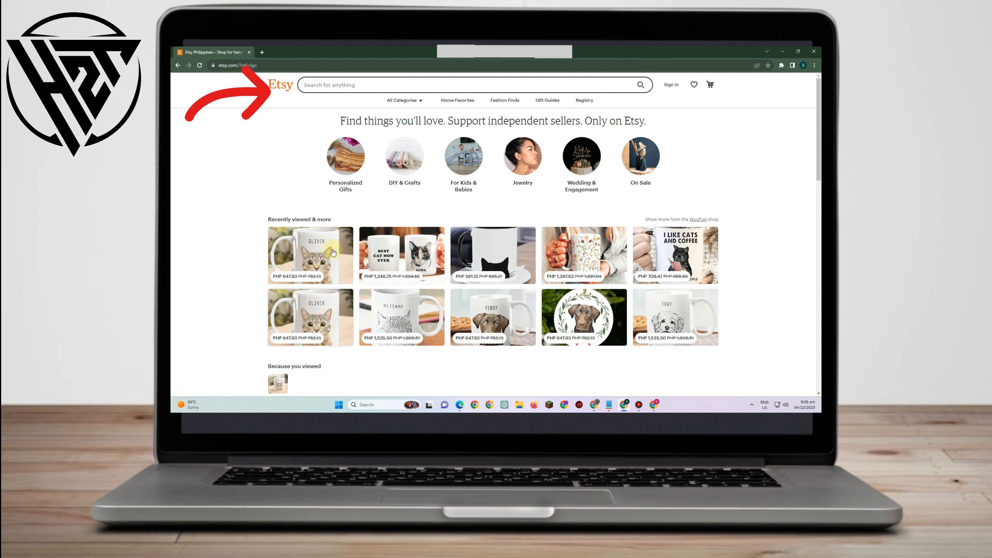
Look over Etsy's home page and search the marketplace for business cards using the suggested term.
scroll(282, 260, down, 3)
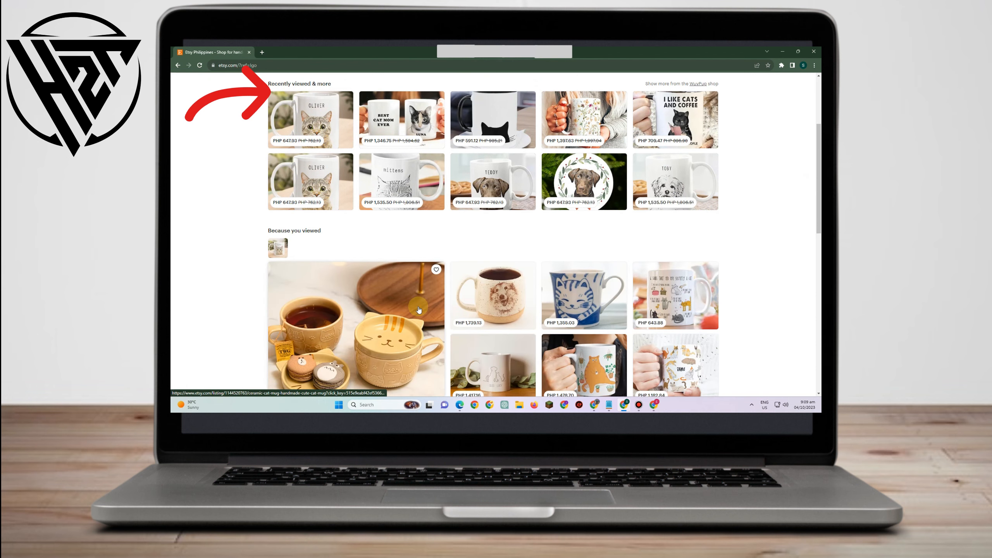
scroll(414, 309, down, 6)
scroll(422, 313, up, 8)
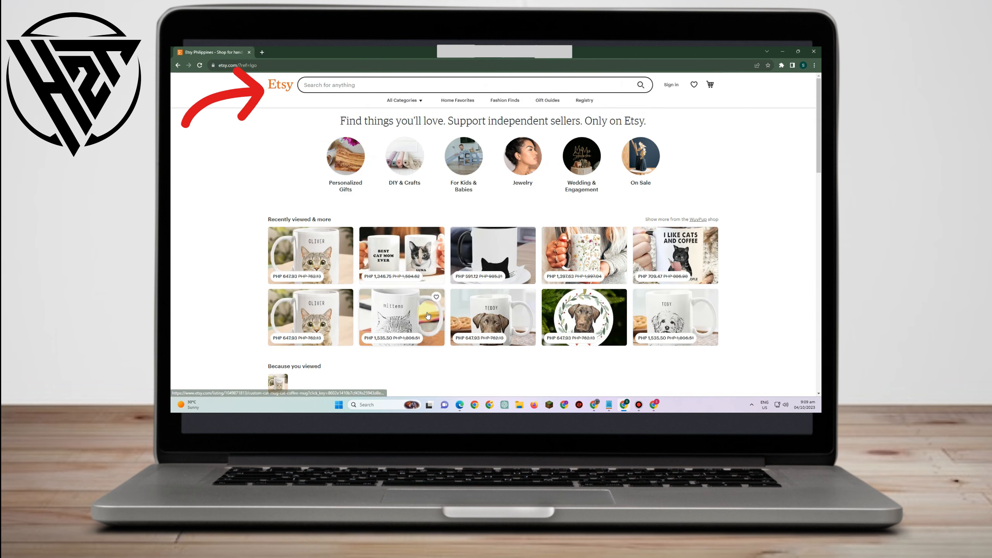
click(371, 84)
text(B)
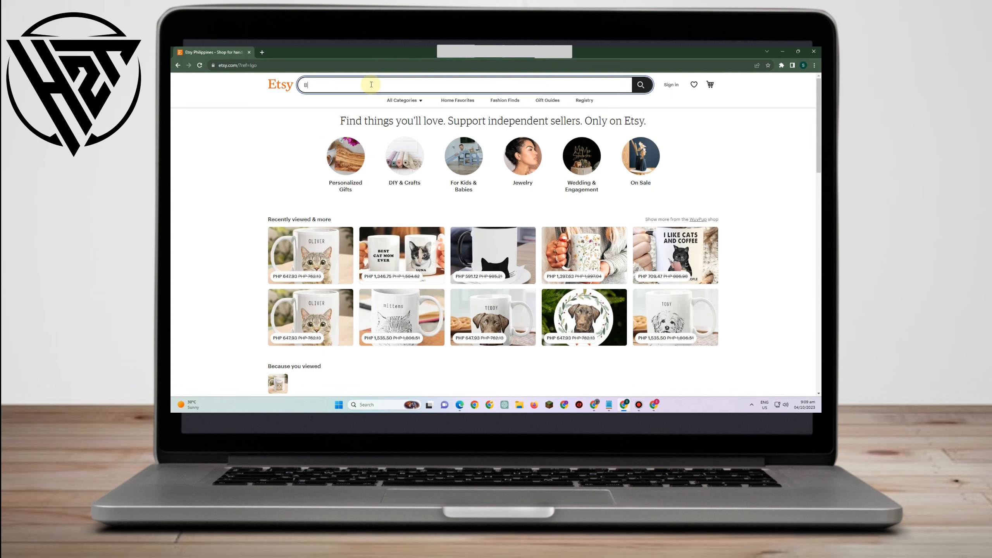
text(USIME)
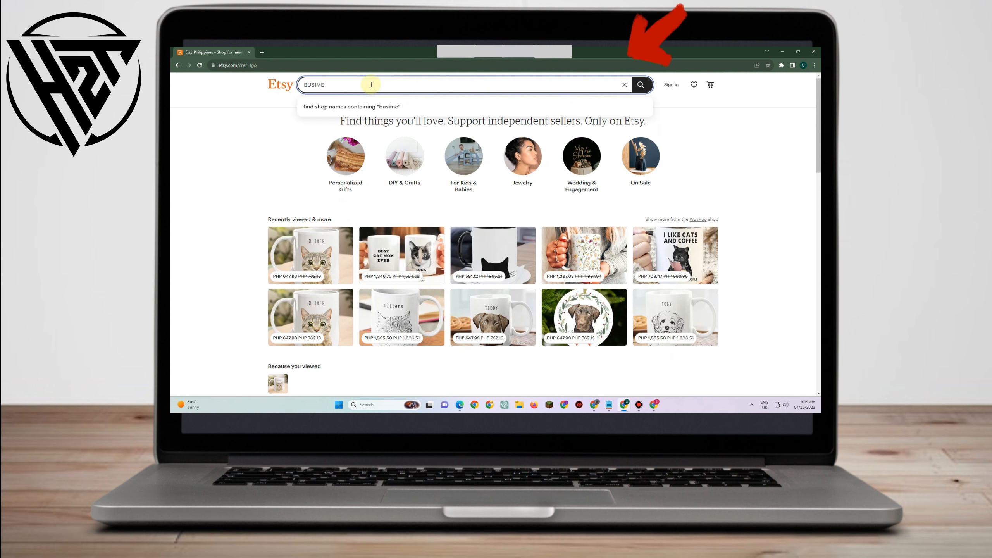
key(BackSpace)
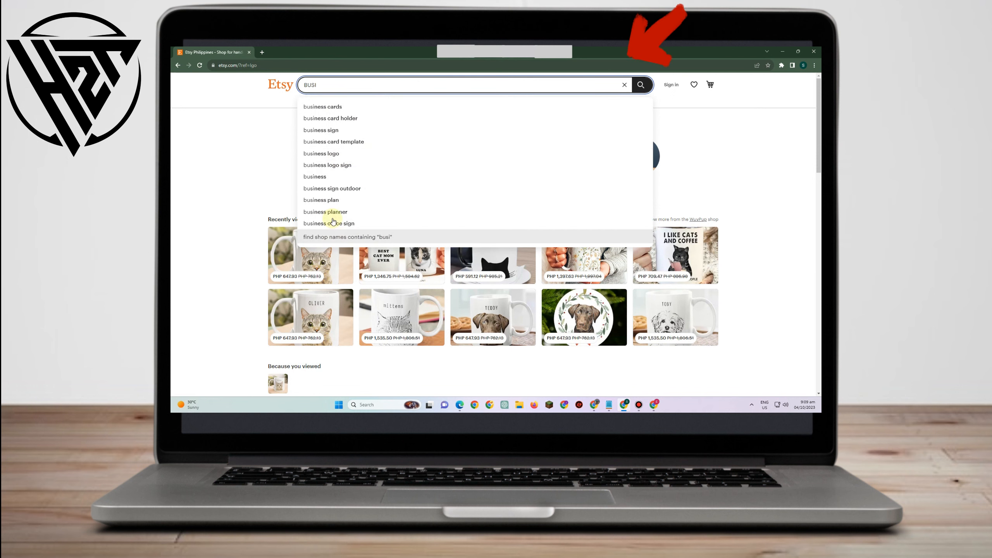
click(325, 107)
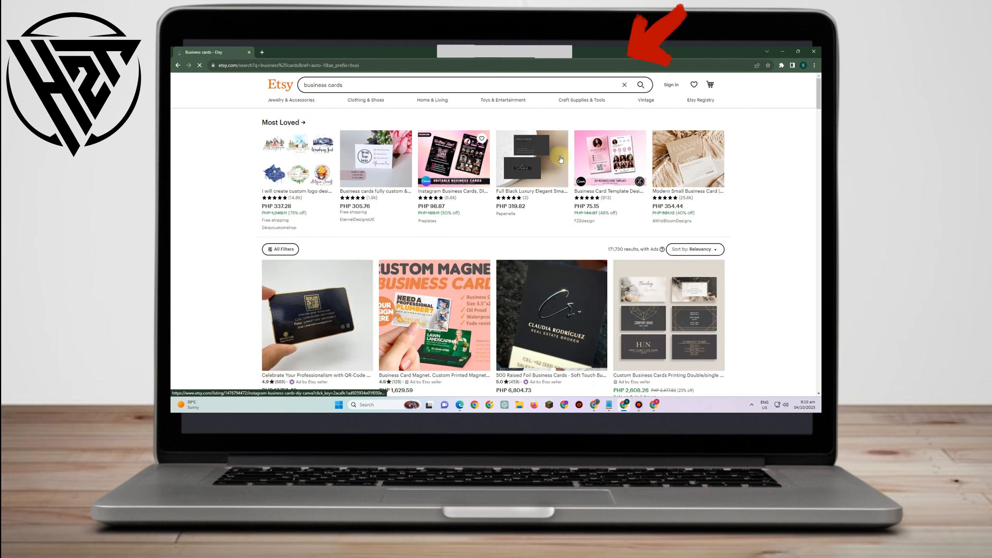
Examine the business card listings on the first results page, down to the related searches and recently viewed items.
scroll(705, 238, down, 5)
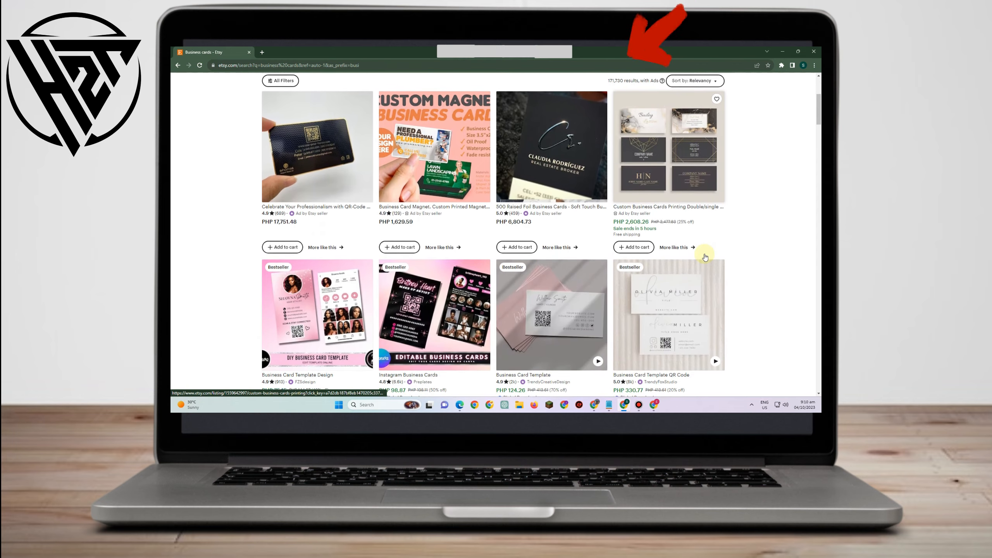
scroll(705, 256, down, 10)
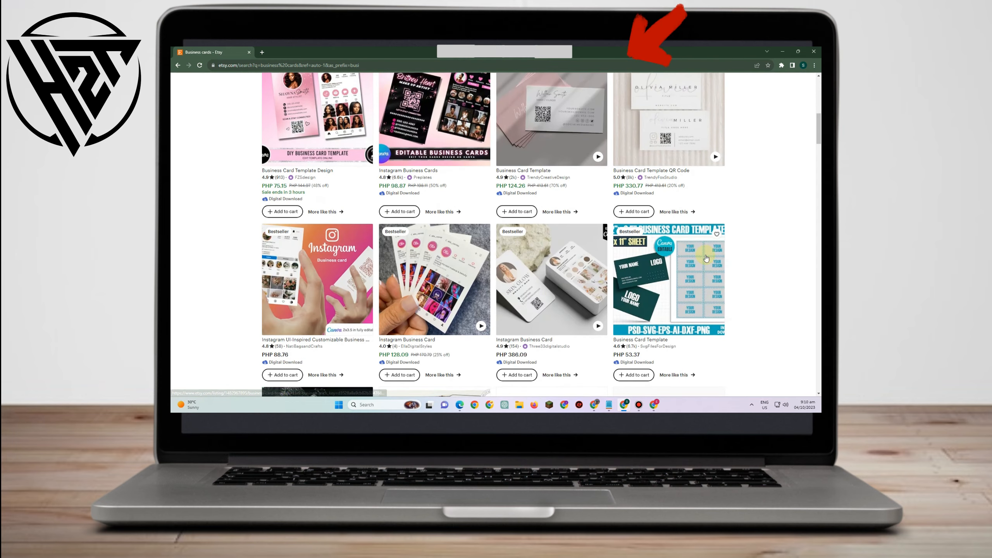
scroll(707, 262, down, 7)
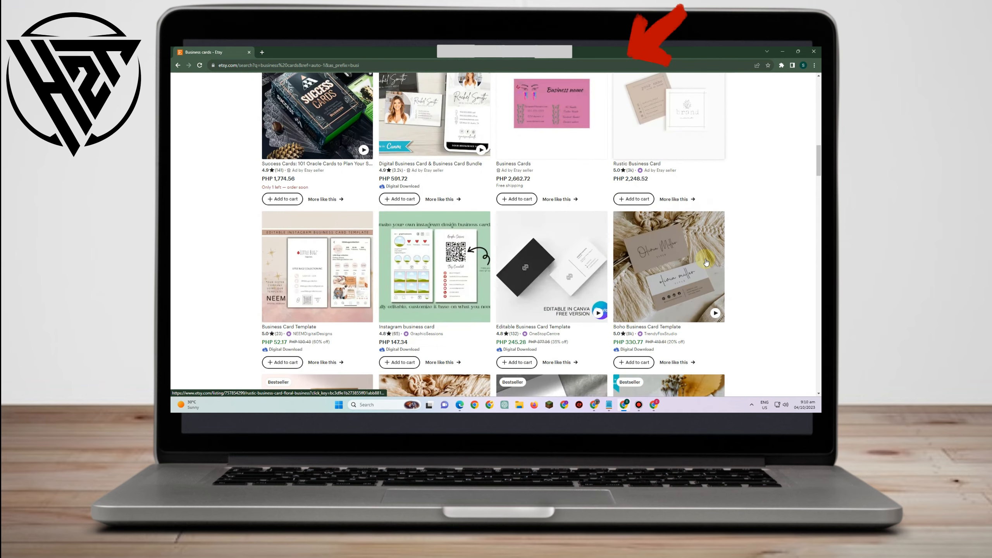
scroll(706, 262, down, 3)
scroll(706, 262, down, 2)
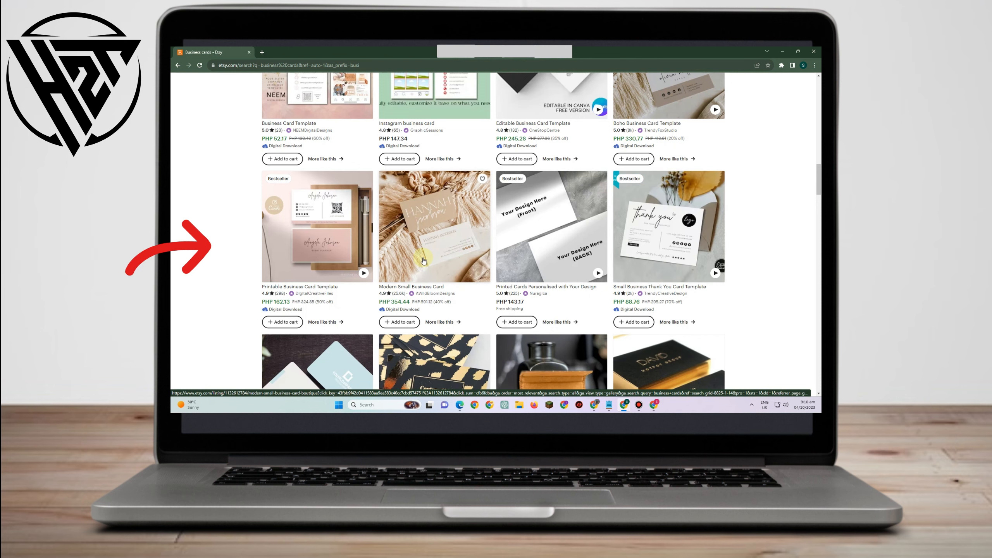
scroll(510, 273, down, 5)
scroll(510, 273, down, 6)
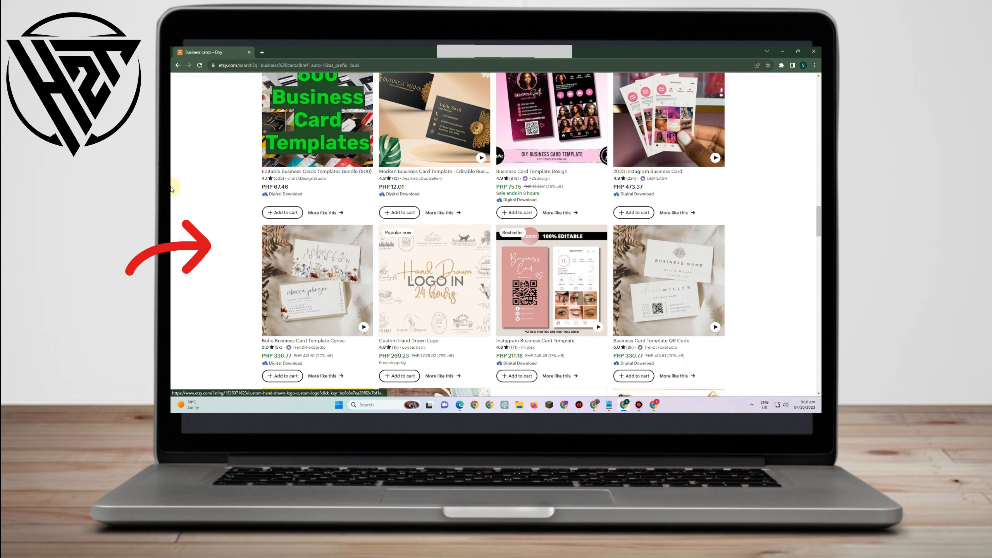
scroll(702, 163, down, 3)
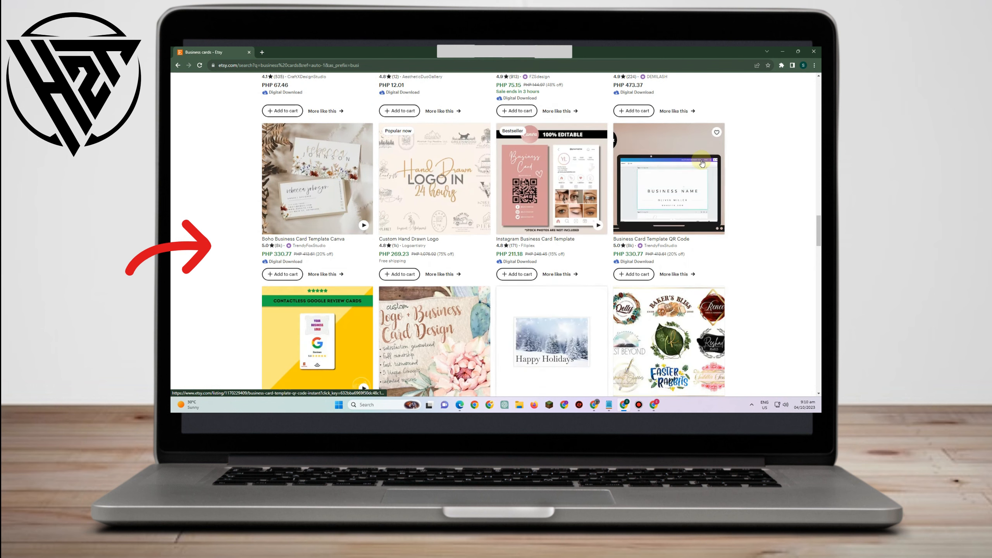
scroll(584, 334, down, 3)
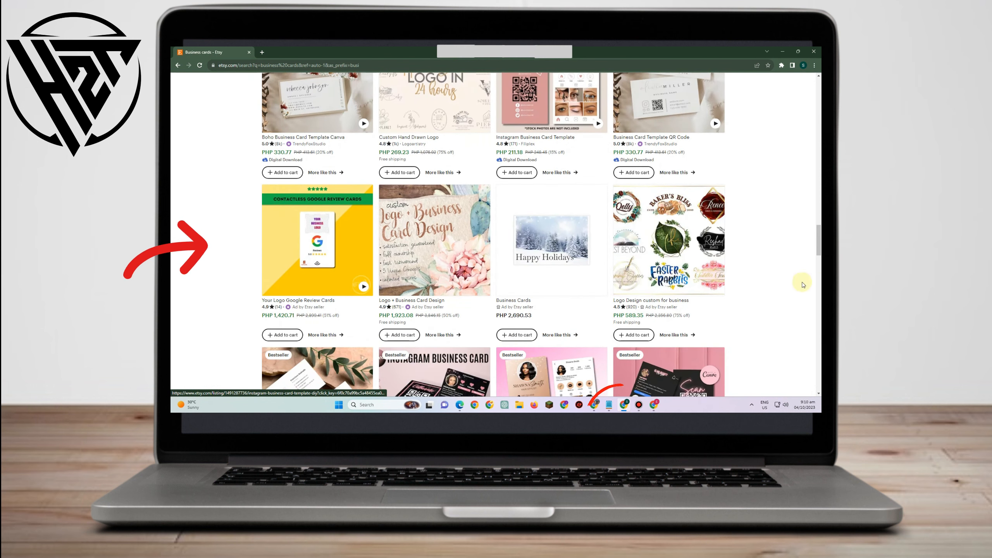
scroll(803, 285, down, 2)
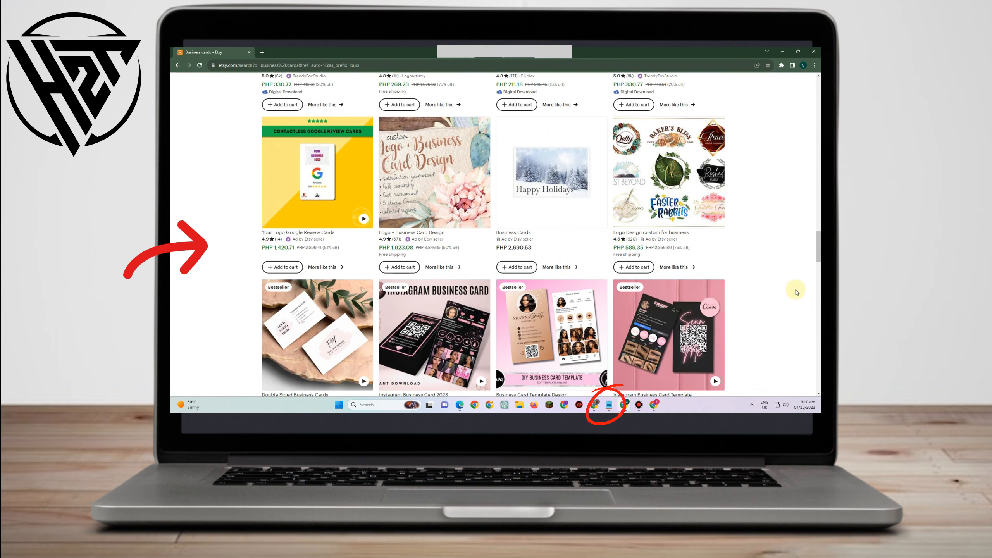
scroll(797, 292, down, 10)
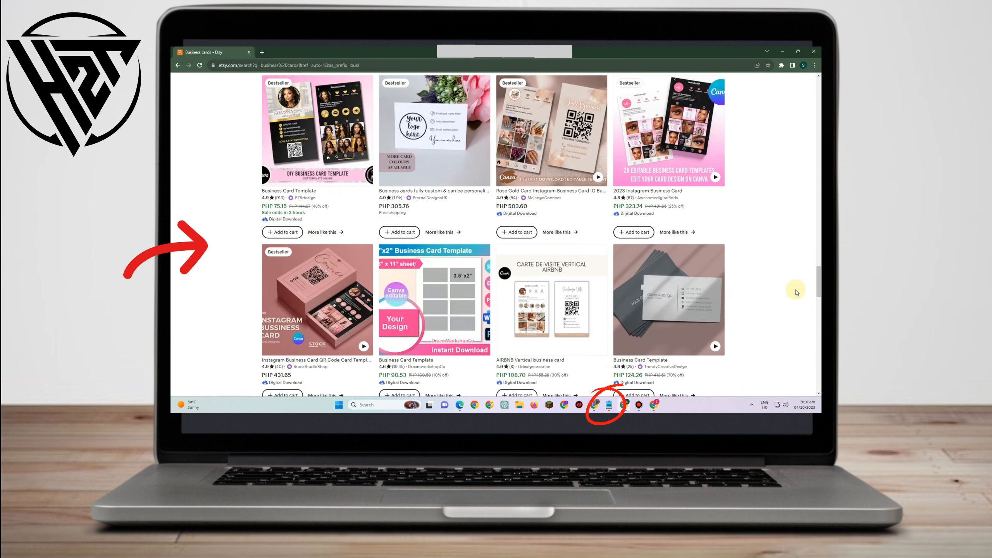
scroll(797, 292, down, 8)
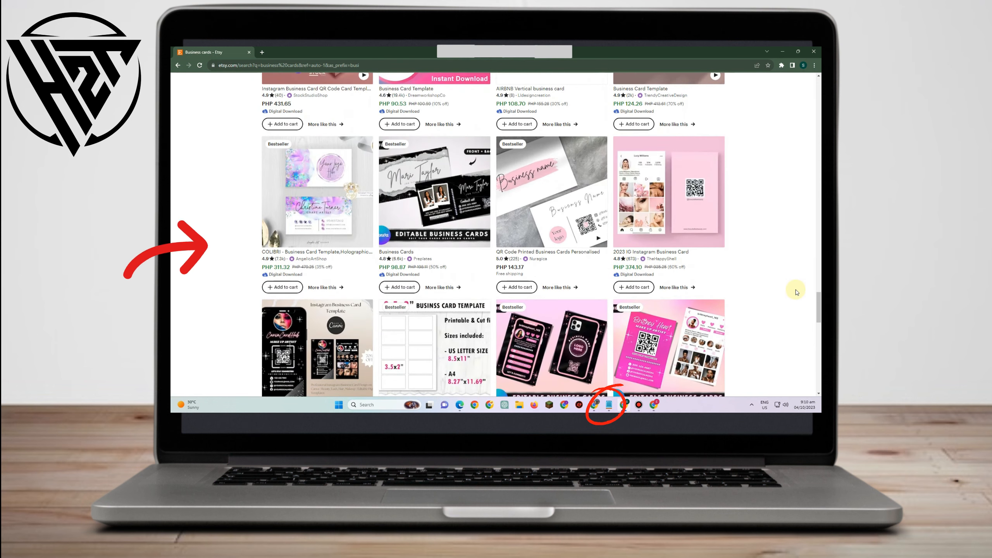
scroll(797, 292, down, 7)
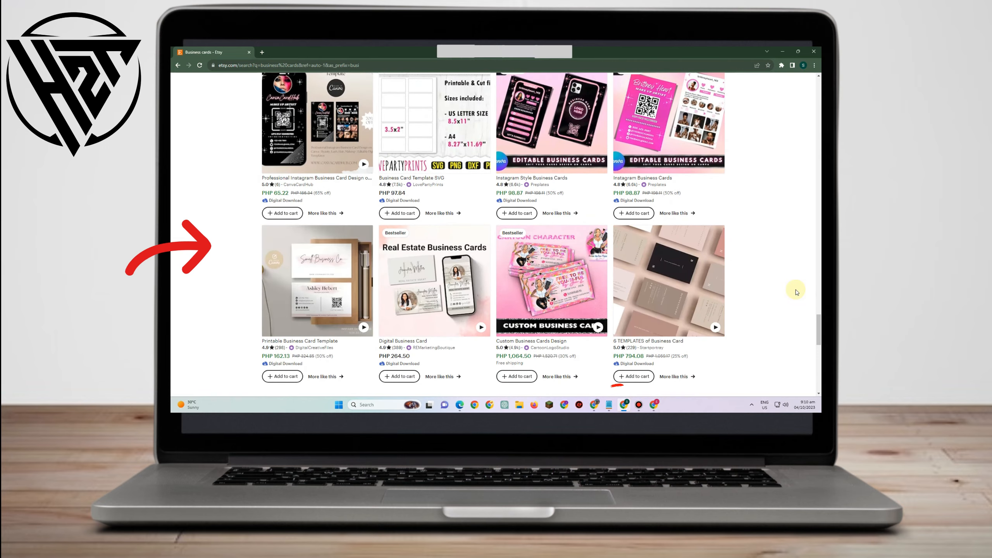
scroll(797, 293, down, 7)
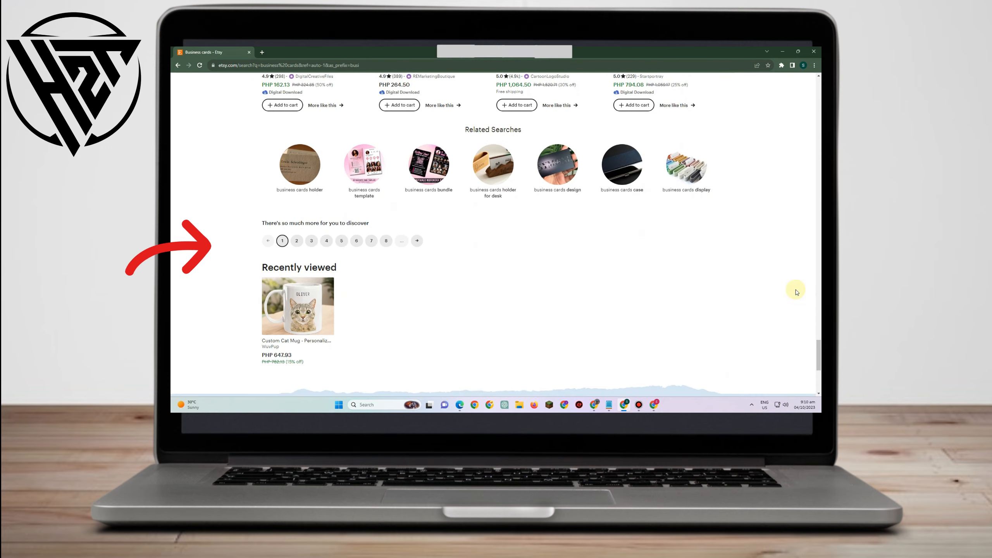
scroll(795, 290, down, 3)
scroll(793, 288, up, 10)
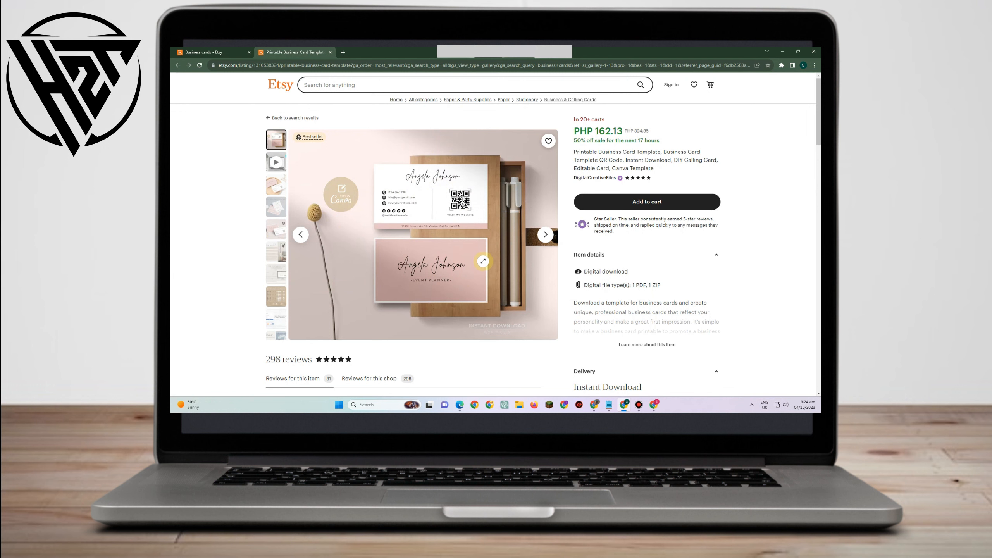
Switch to Canva and start a custom-size design with inches as the unit.
click(460, 409)
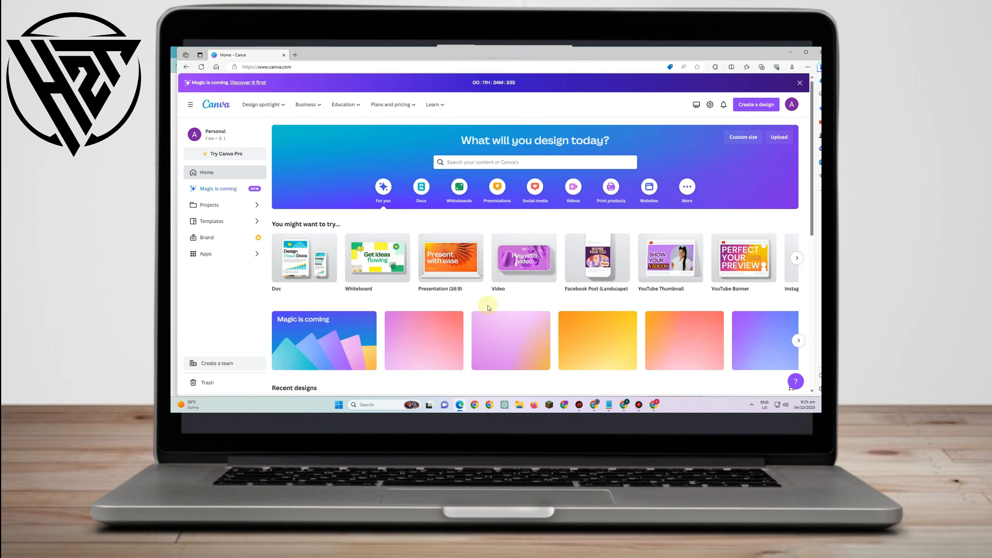
click(748, 104)
click(688, 332)
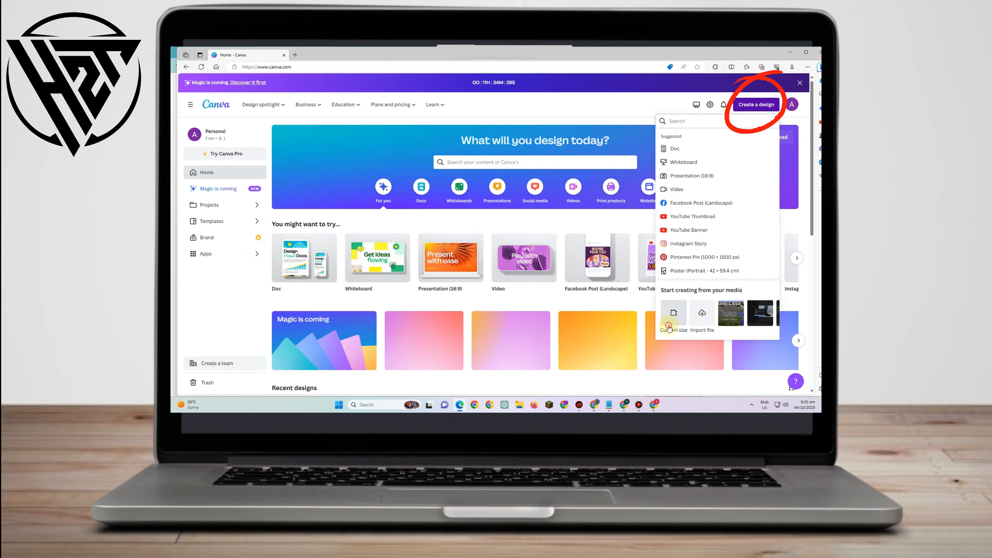
click(741, 155)
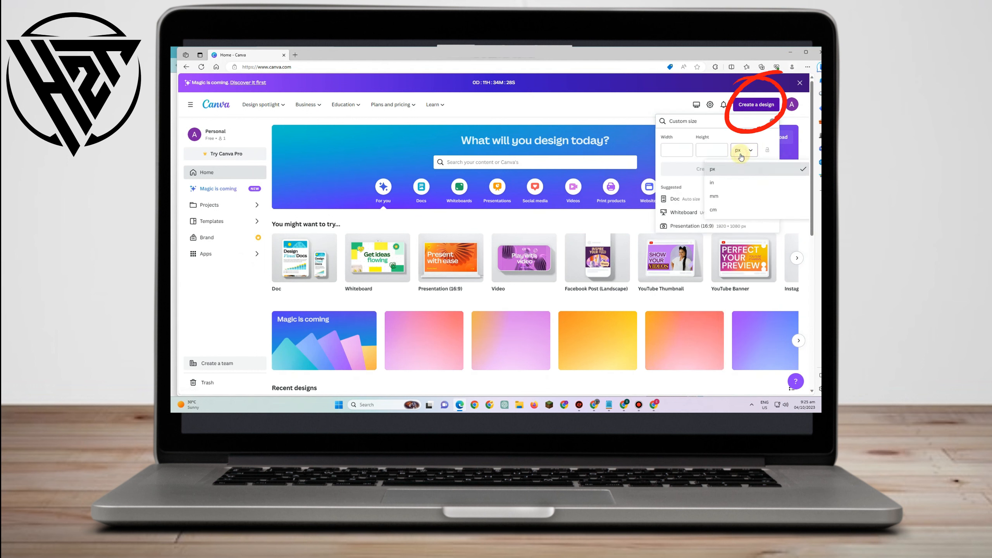
click(736, 183)
Set the custom size to 5.5 in wide and 4.25 in high and create the new design.
click(684, 155)
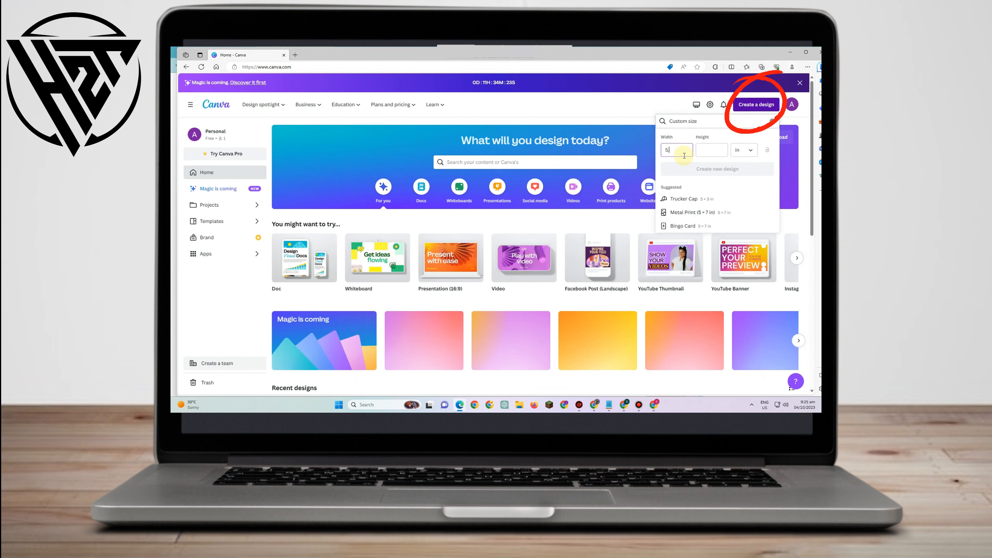
text(5.5)
click(709, 155)
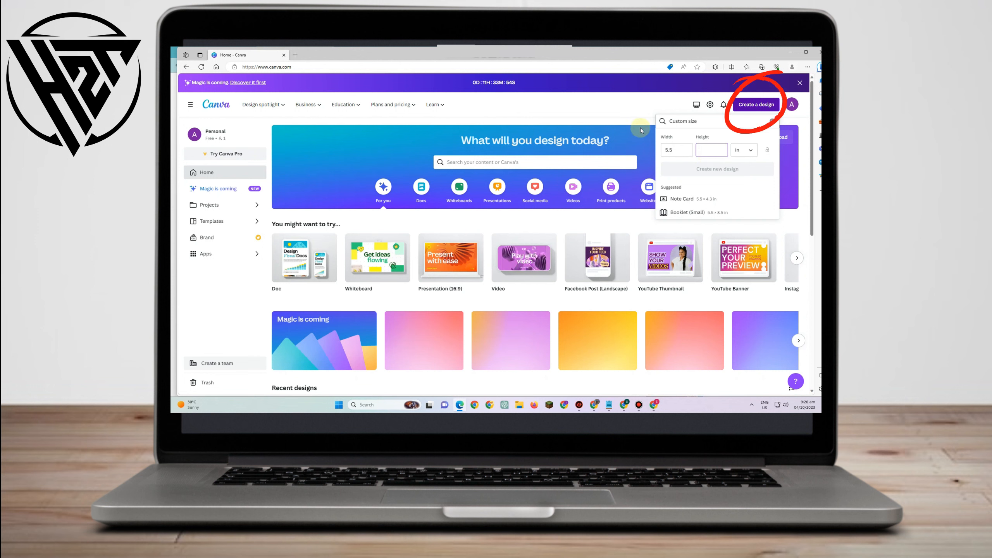
text(4)
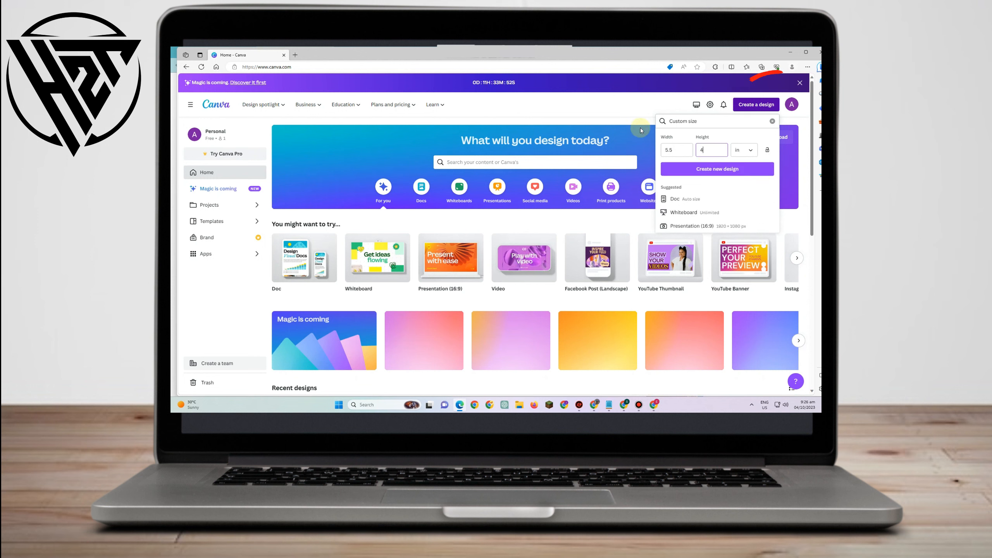
text(.25)
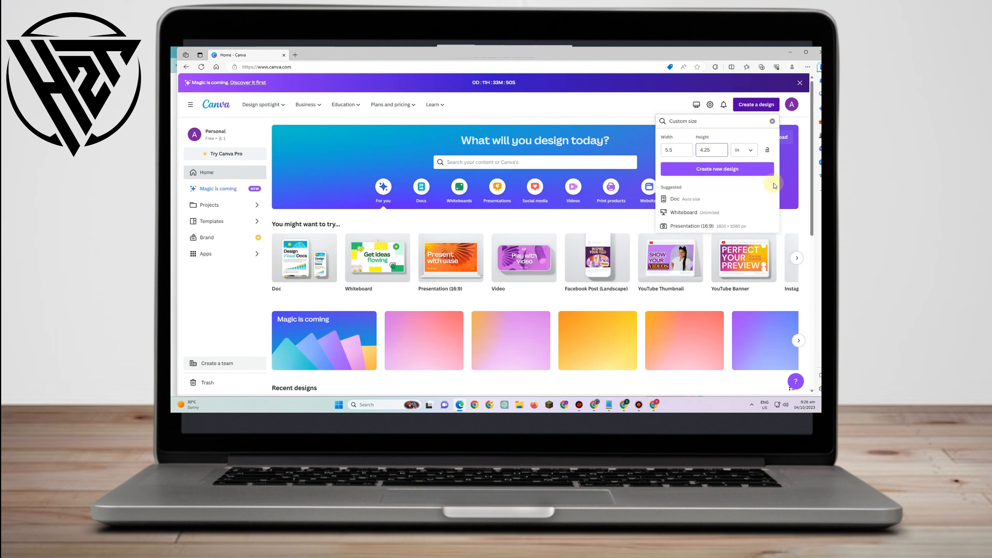
click(726, 169)
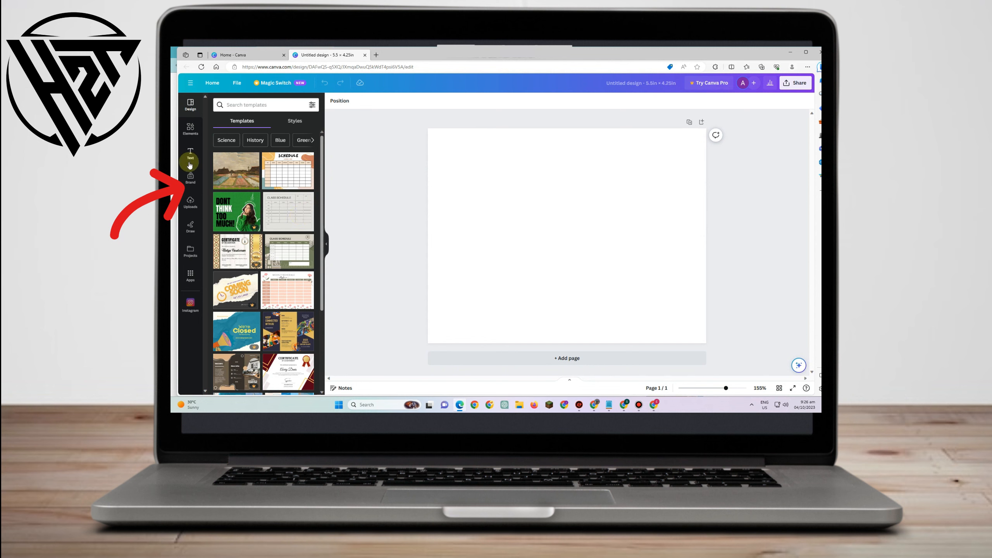
Browse the suggested design templates and the available text styles and font combinations for the blank design.
scroll(243, 252, down, 3)
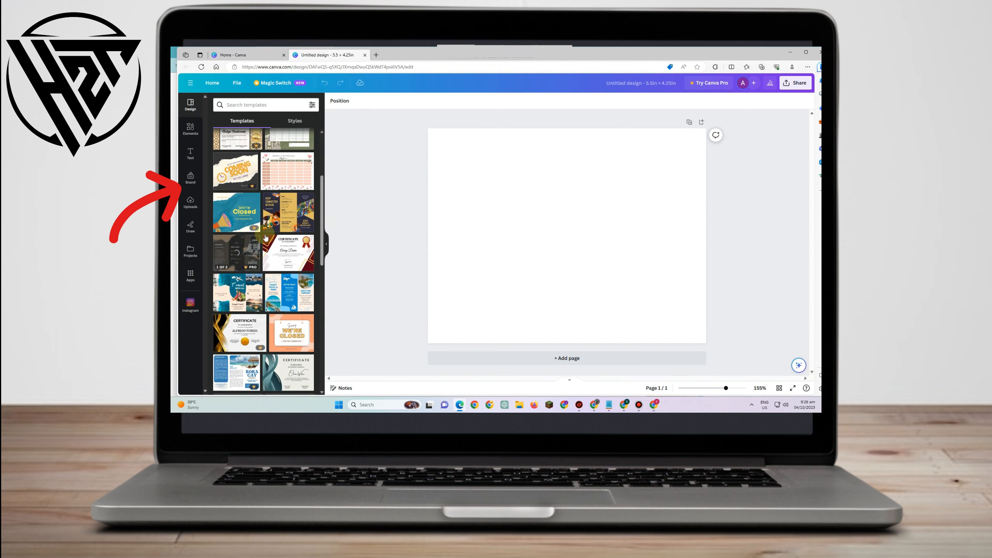
scroll(287, 270, down, 6)
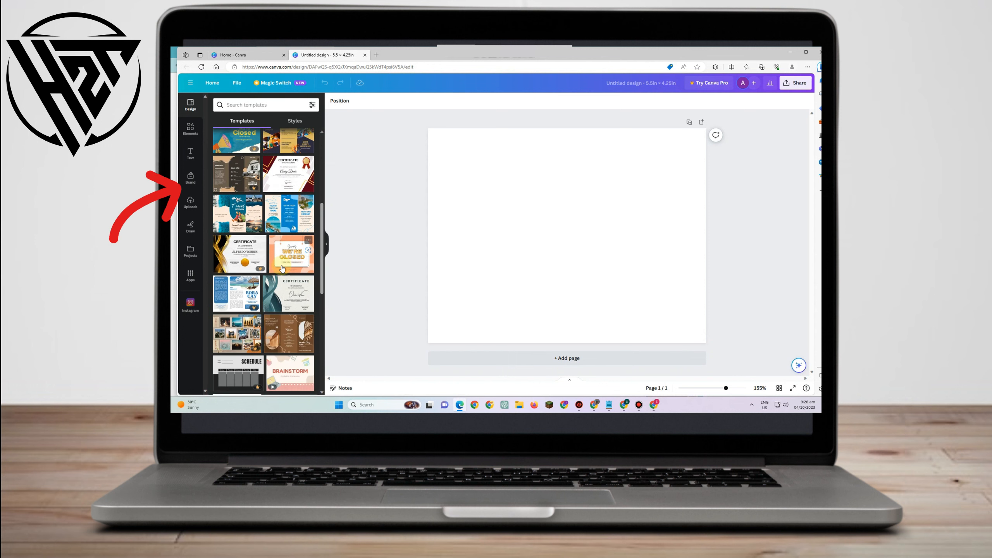
scroll(281, 273, up, 10)
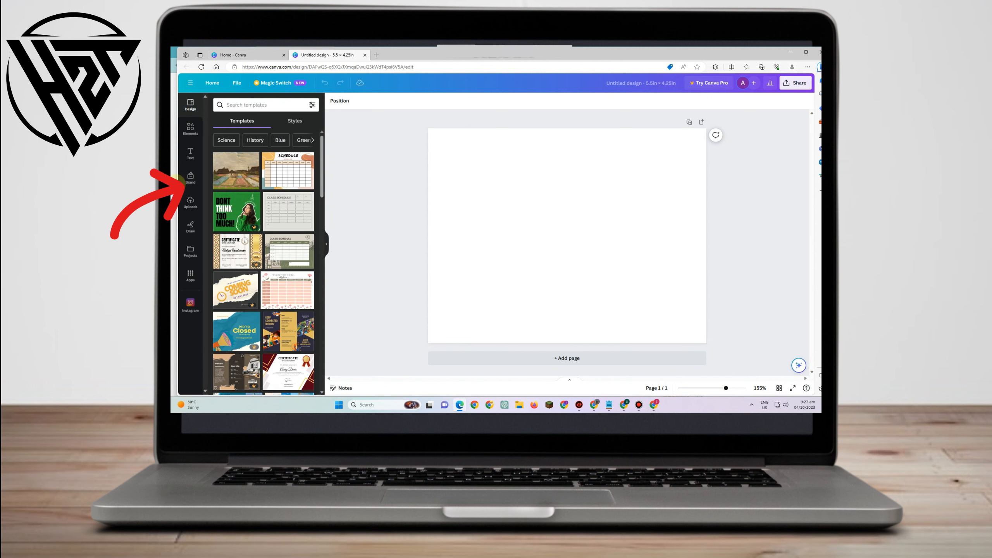
click(189, 154)
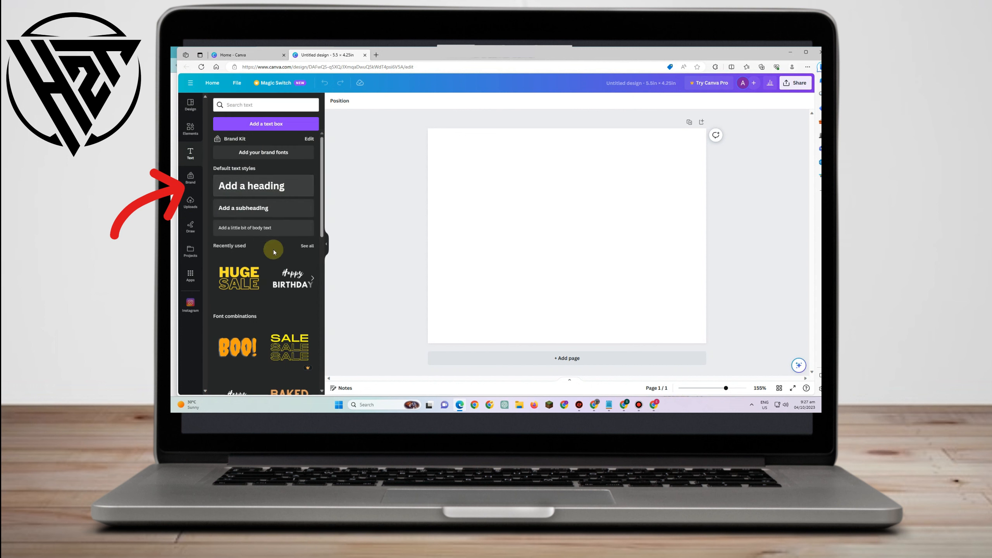
scroll(272, 258, down, 2)
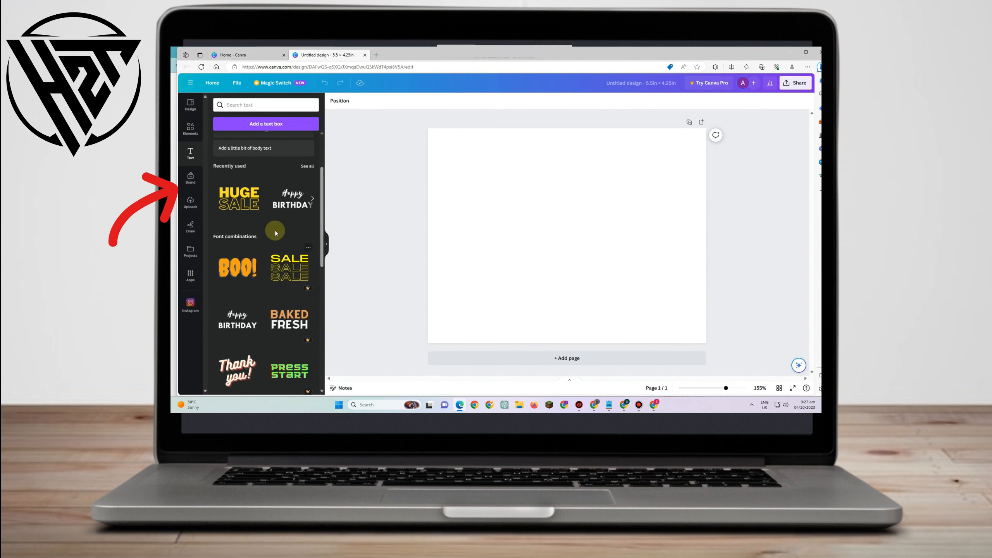
scroll(216, 280, down, 6)
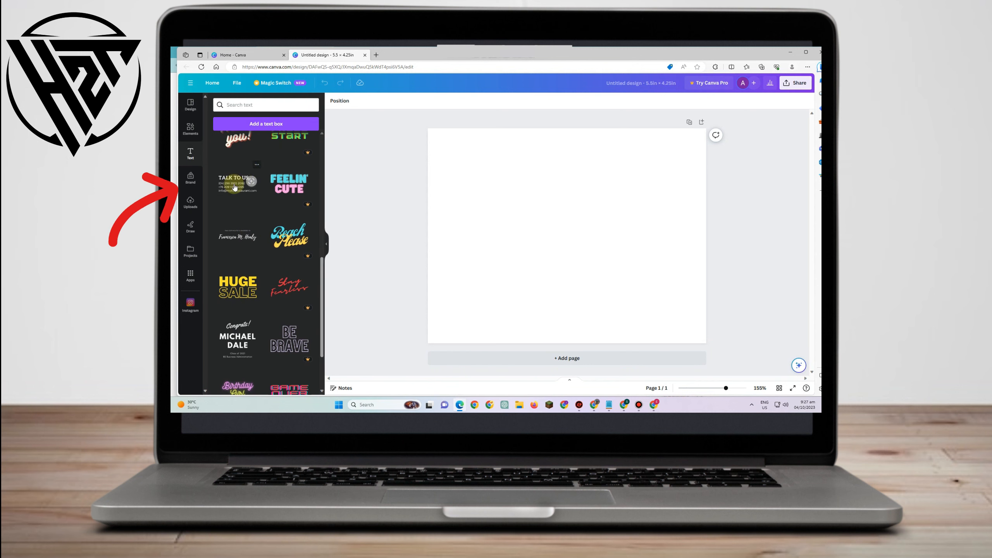
scroll(246, 196, down, 2)
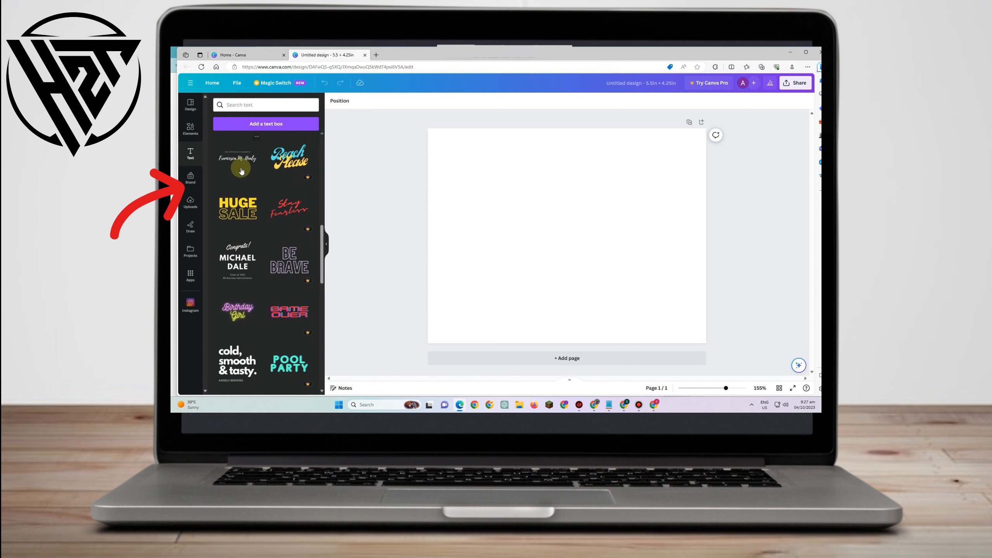
scroll(241, 171, up, 2)
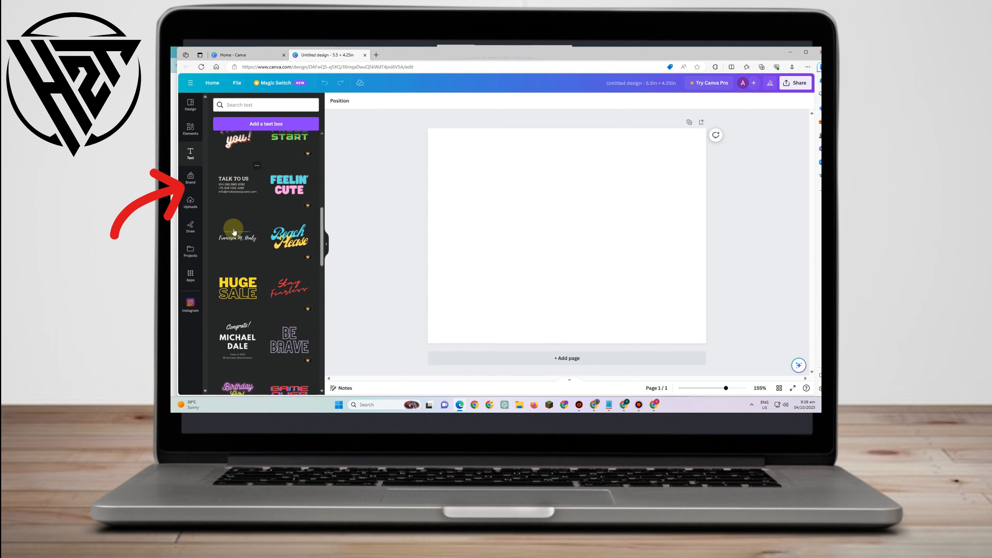
Browse the font combinations through the end of the list and return to the default text styles.
scroll(234, 231, down, 13)
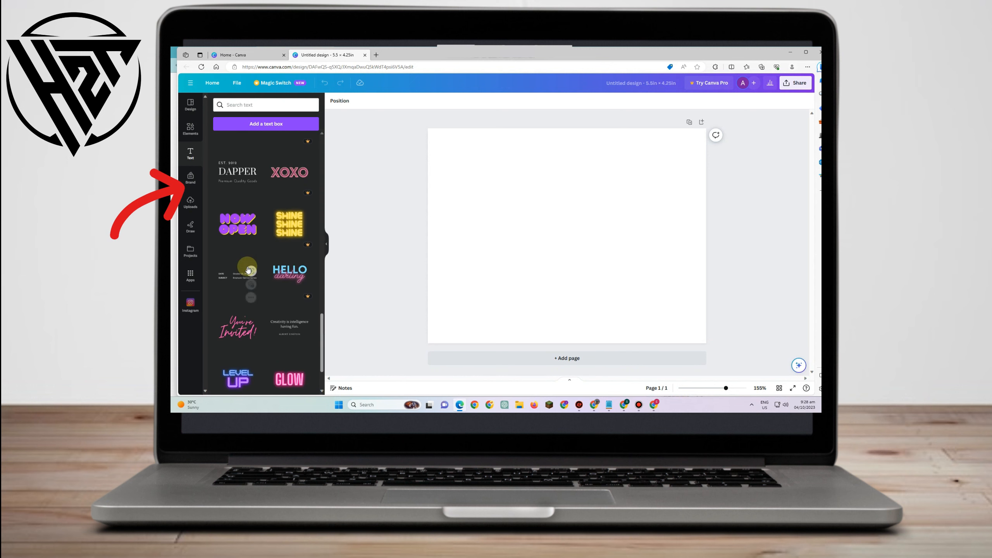
scroll(248, 269, down, 6)
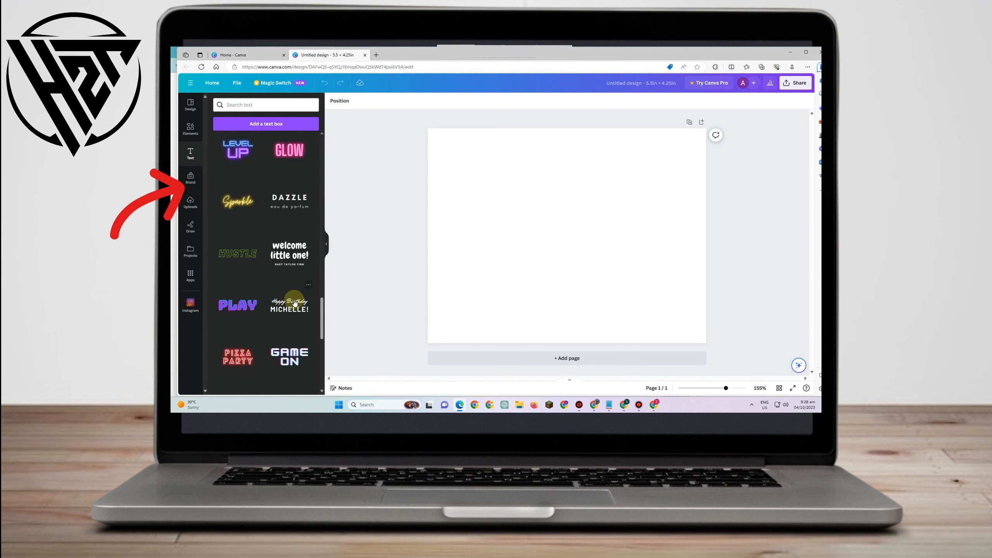
scroll(269, 266, up, 1)
scroll(318, 298, down, 2)
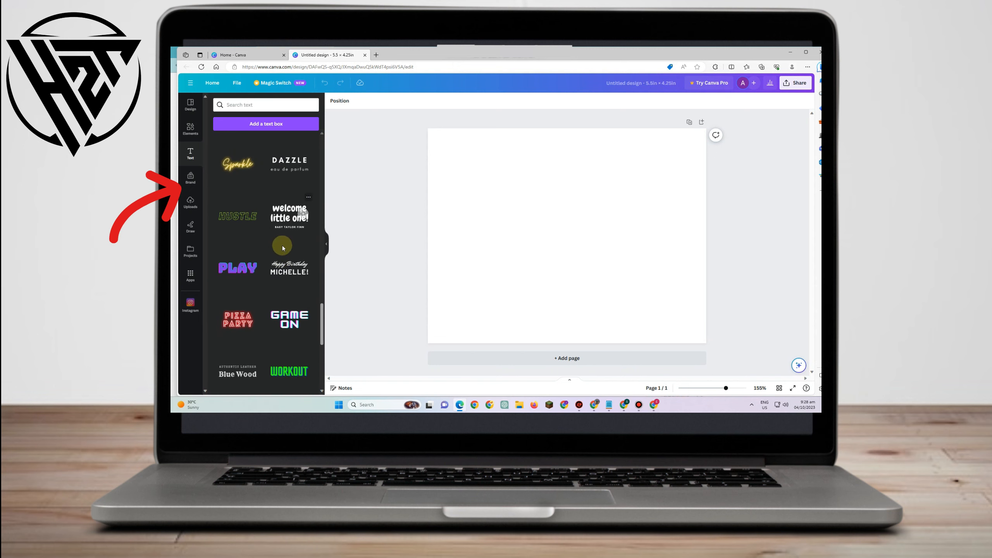
scroll(291, 338, down, 3)
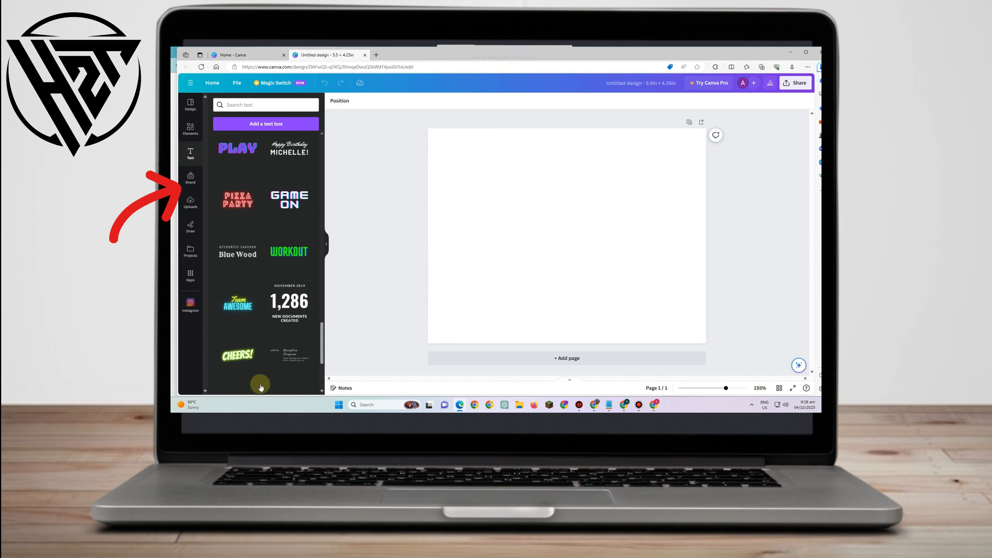
scroll(301, 305, up, 6)
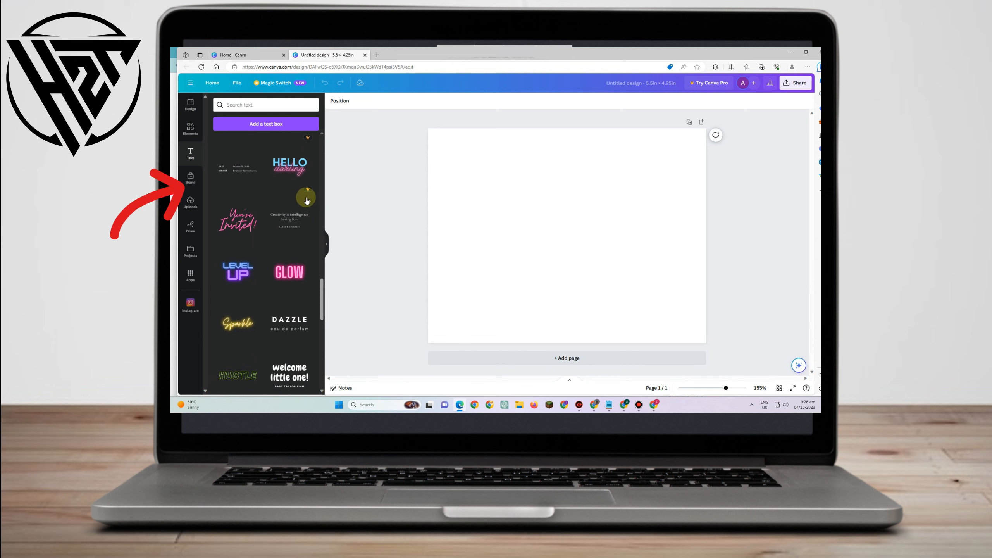
right_click(307, 192)
click(306, 191)
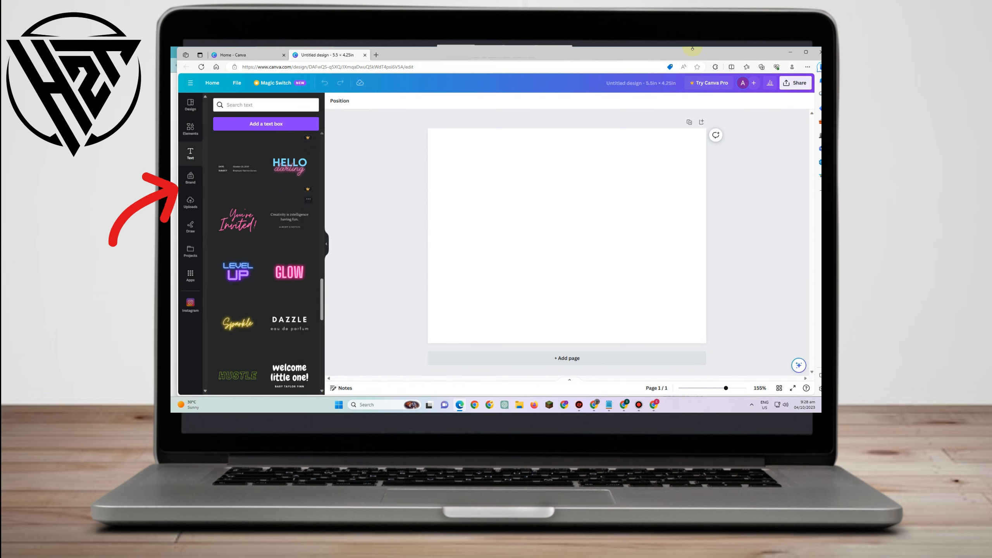
click(700, 85)
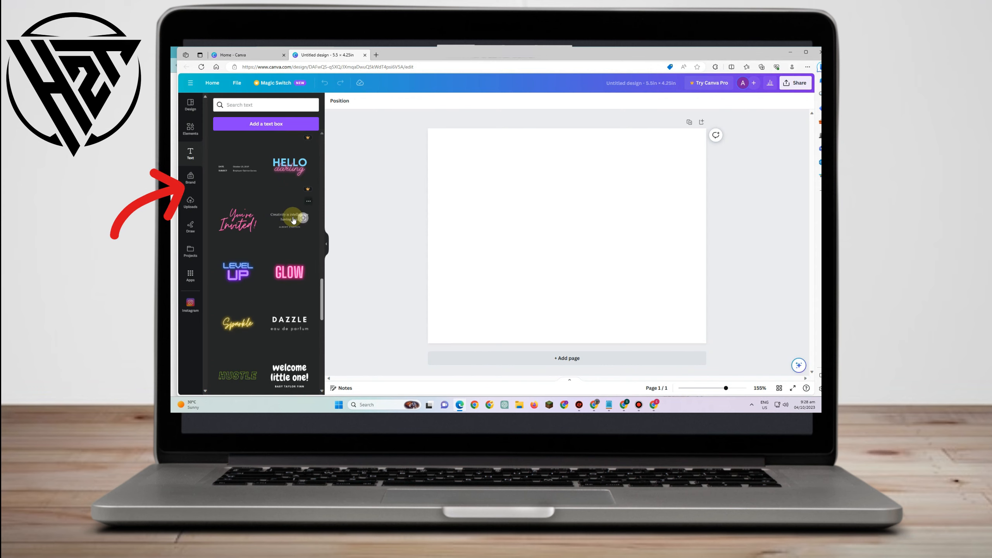
scroll(232, 229, up, 20)
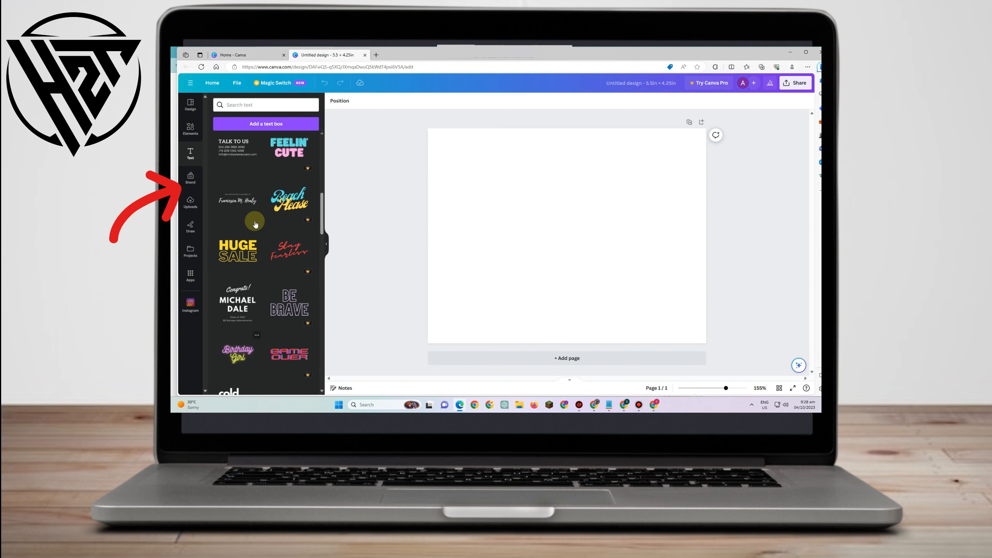
scroll(255, 223, up, 4)
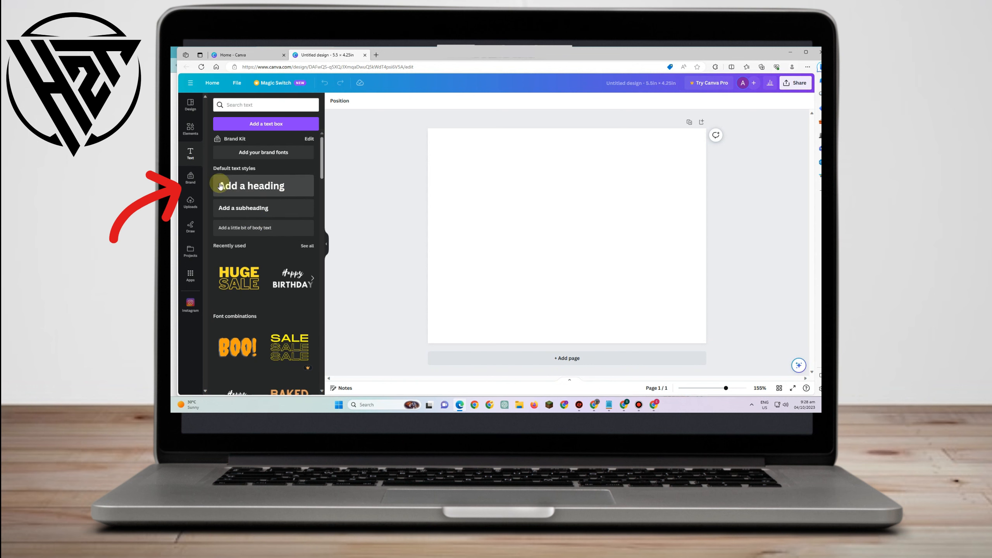
Add the heading "Thank you so much for shopping with us!" in the Moontime font, with a line break before "shopping".
click(245, 189)
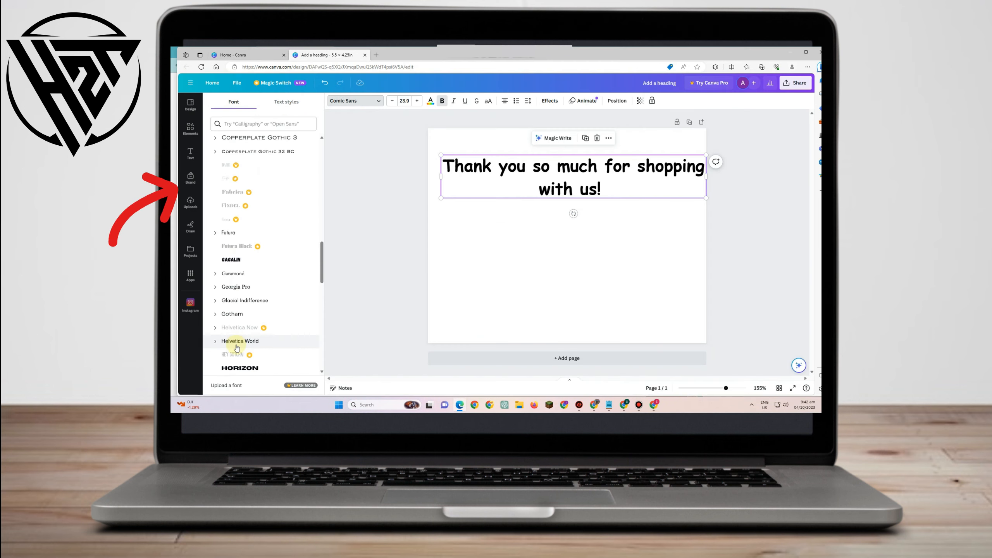
scroll(242, 328, down, 5)
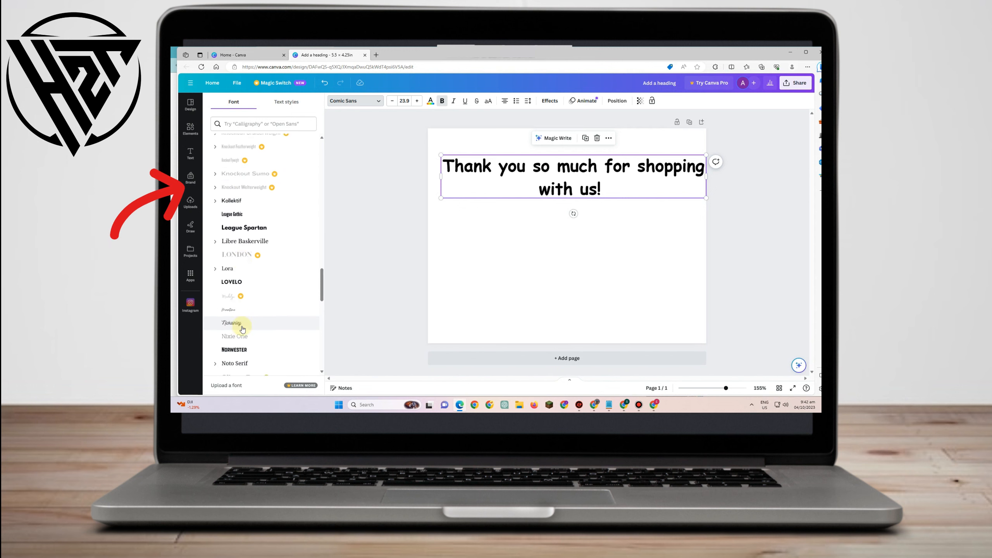
click(243, 199)
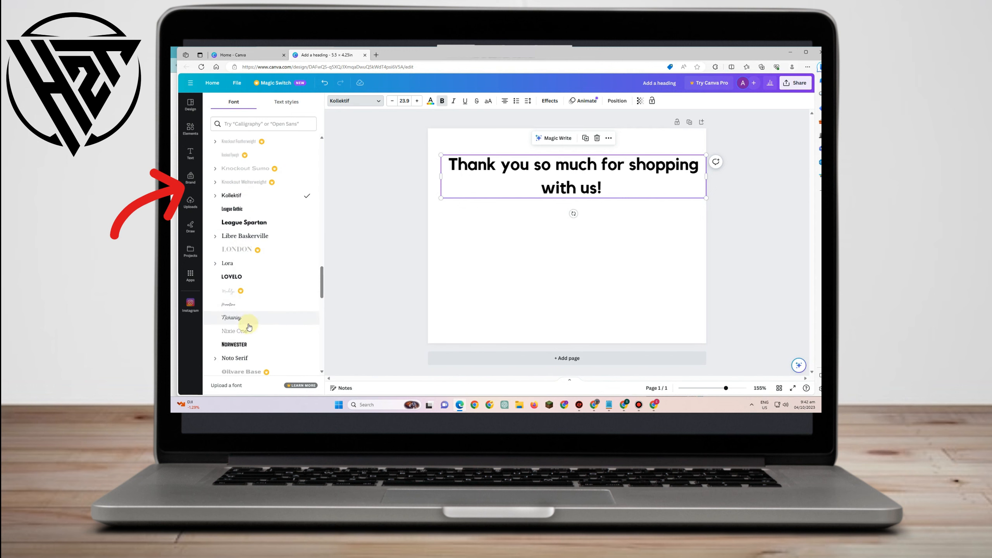
click(249, 324)
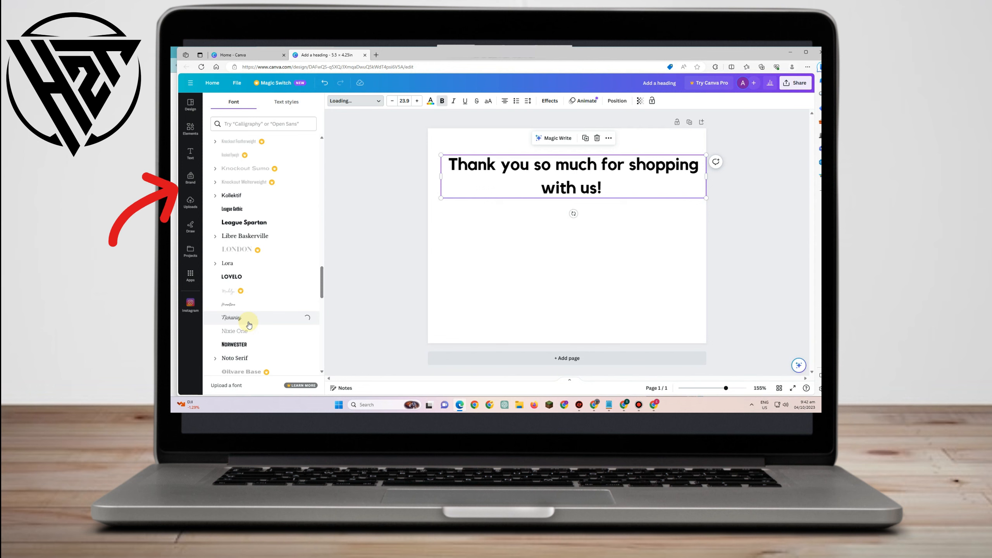
click(244, 308)
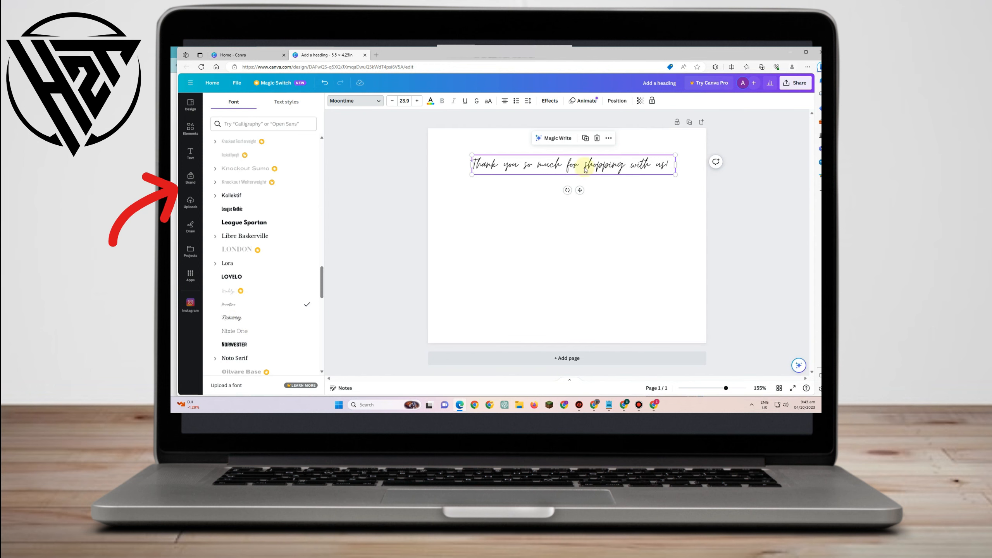
click(588, 164)
key(Return)
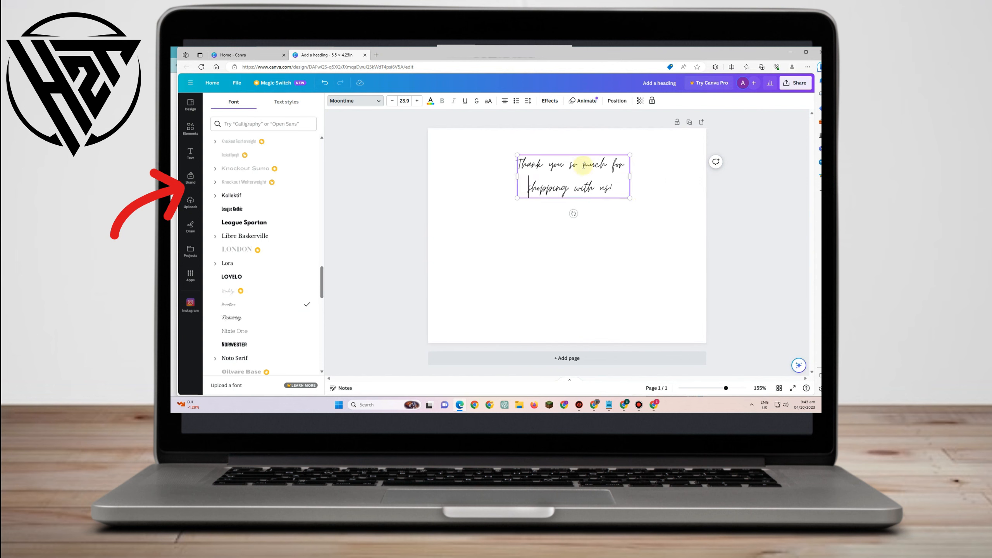
Enlarge the heading text, bringing its first line to size 27.9, and widen the text box on both sides.
click(417, 102)
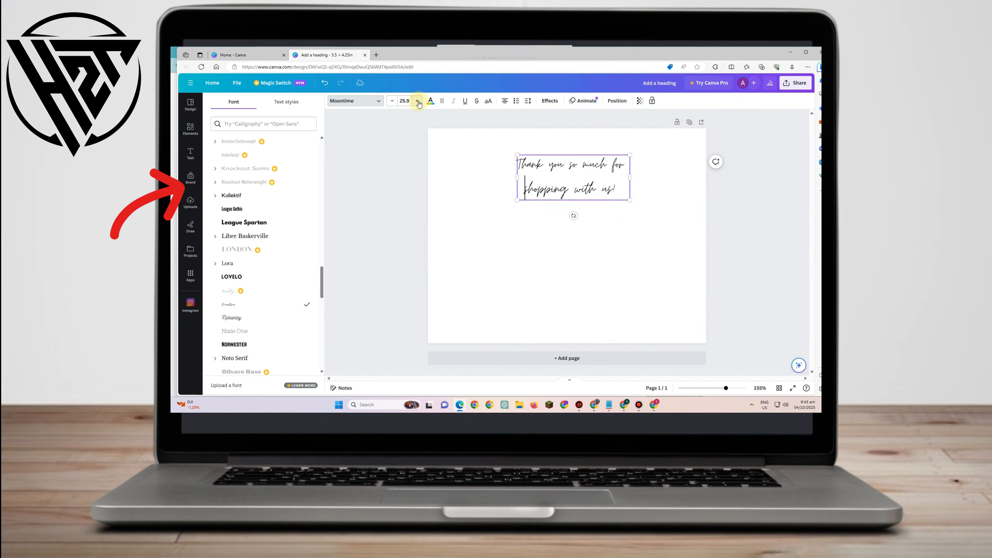
key(super)
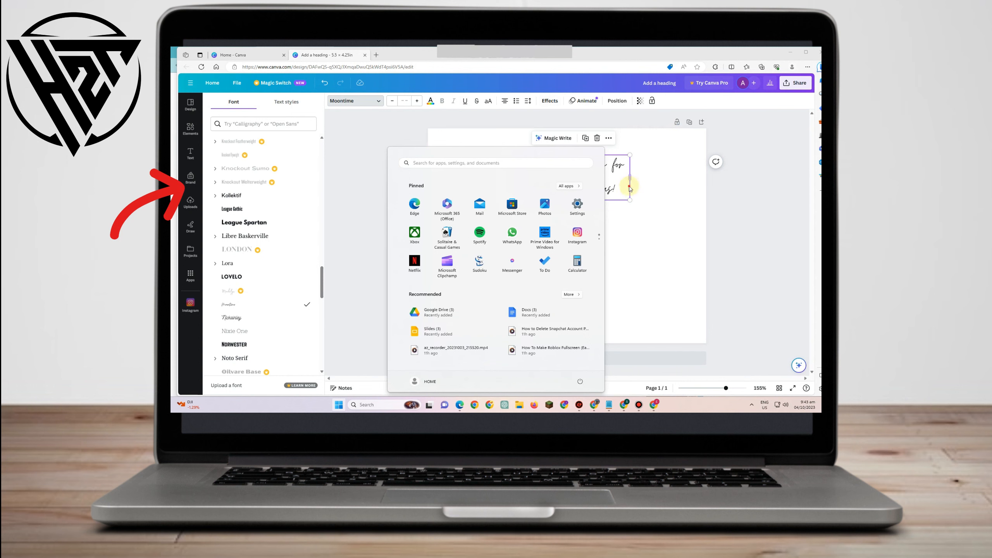
key(Escape)
key(ctrl+a)
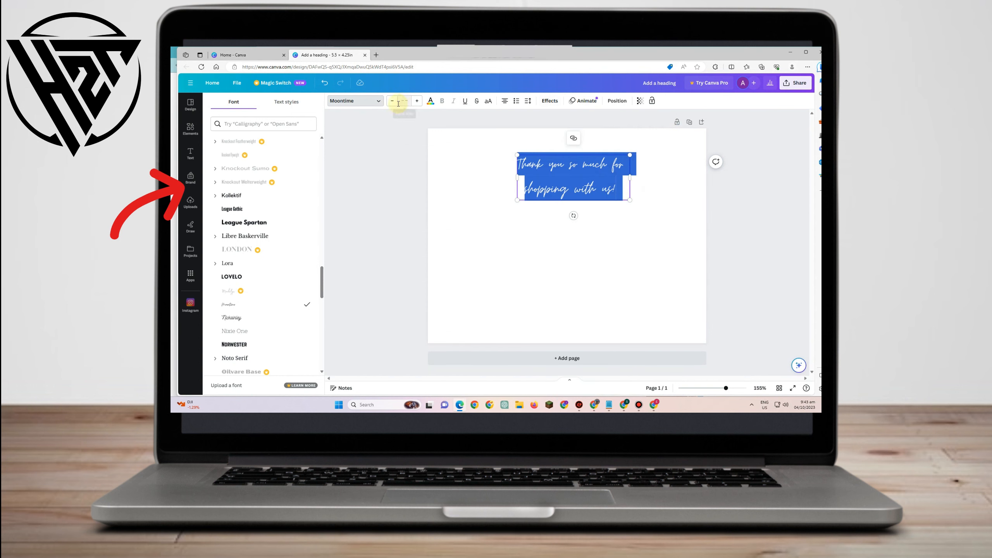
click(418, 102)
click(419, 103)
click(419, 102)
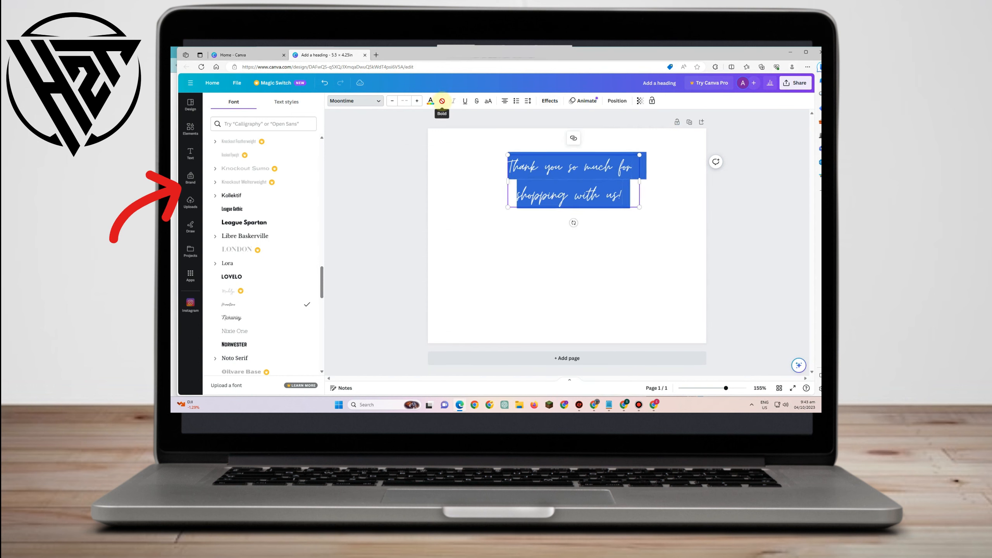
click(544, 172)
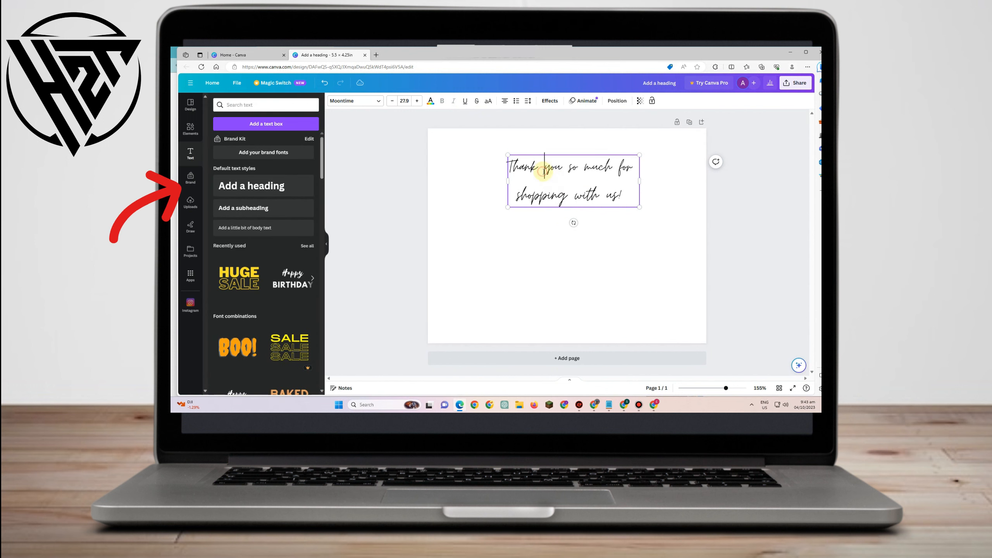
drag(640, 184, 657, 182)
drag(507, 181, 487, 181)
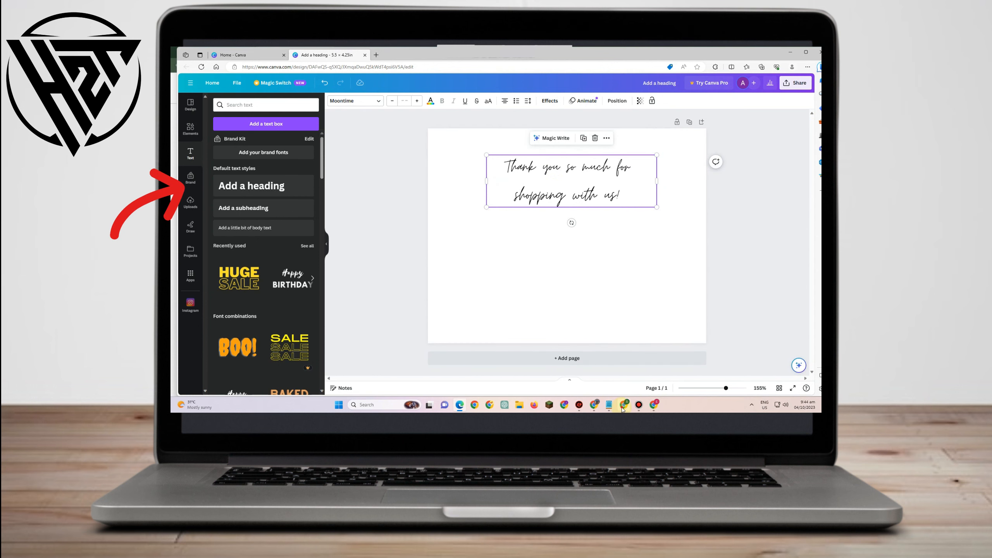
Switch to Etsy to view the printable business card template listing, and return to the Canva design.
click(624, 405)
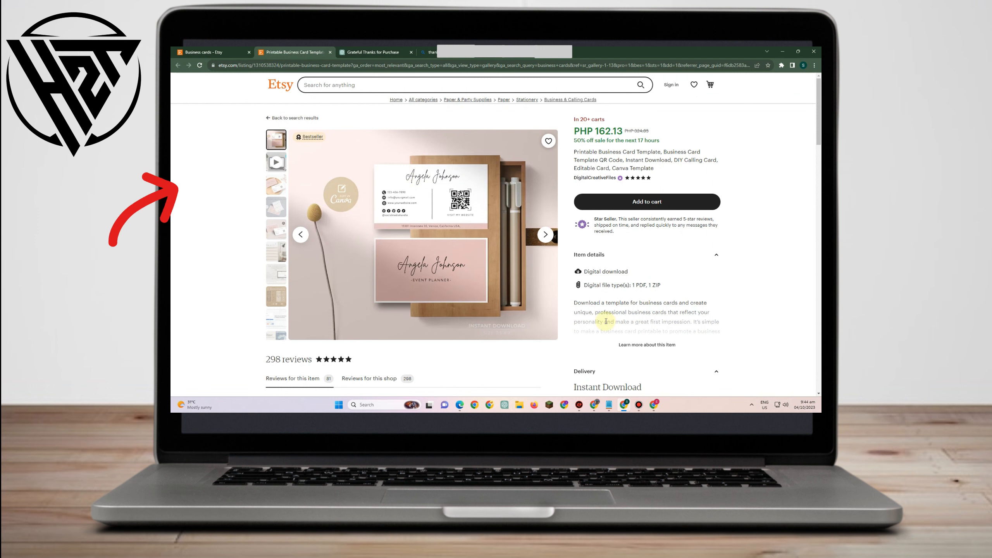
click(461, 405)
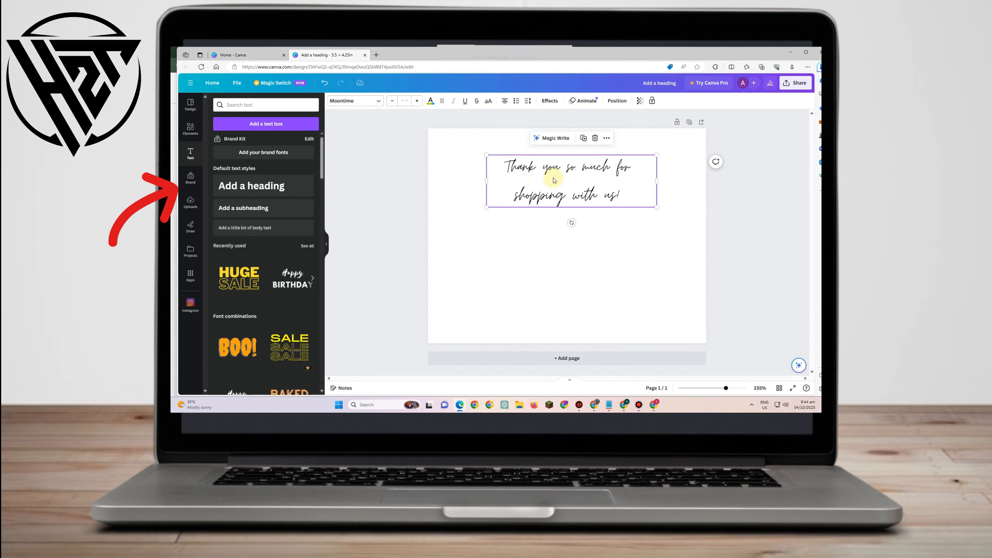
Search the elements for "brush stroke" and limit the results to graphics.
click(191, 132)
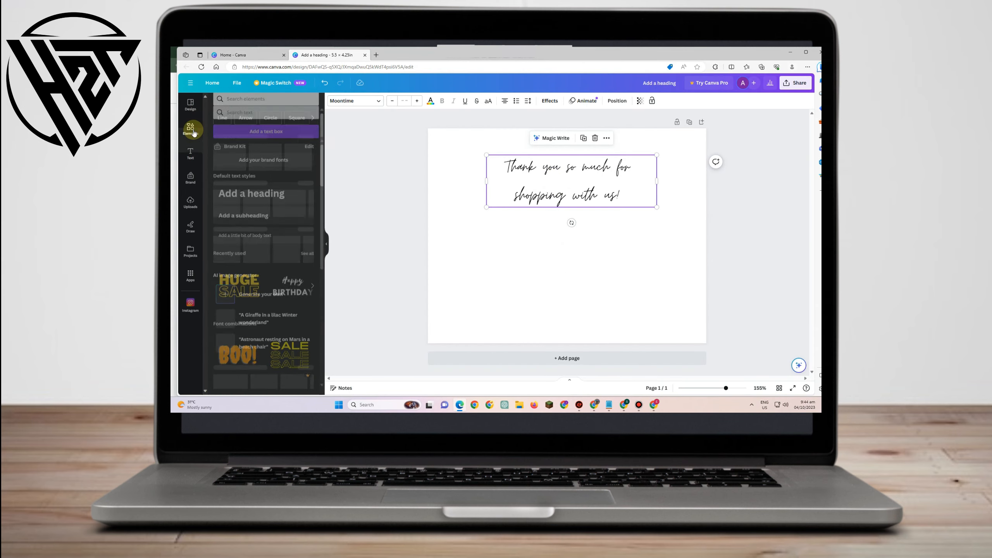
click(254, 104)
text(b)
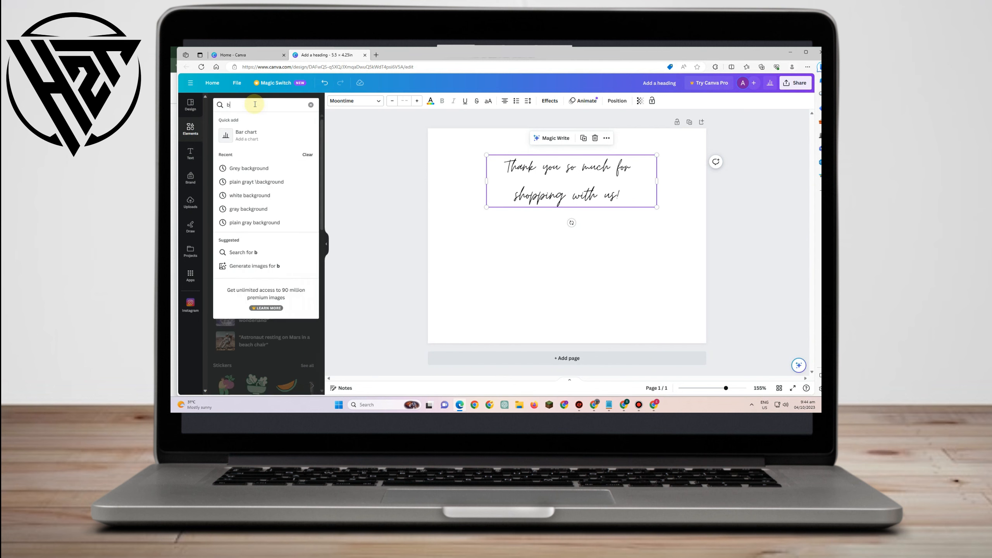
text(ryu)
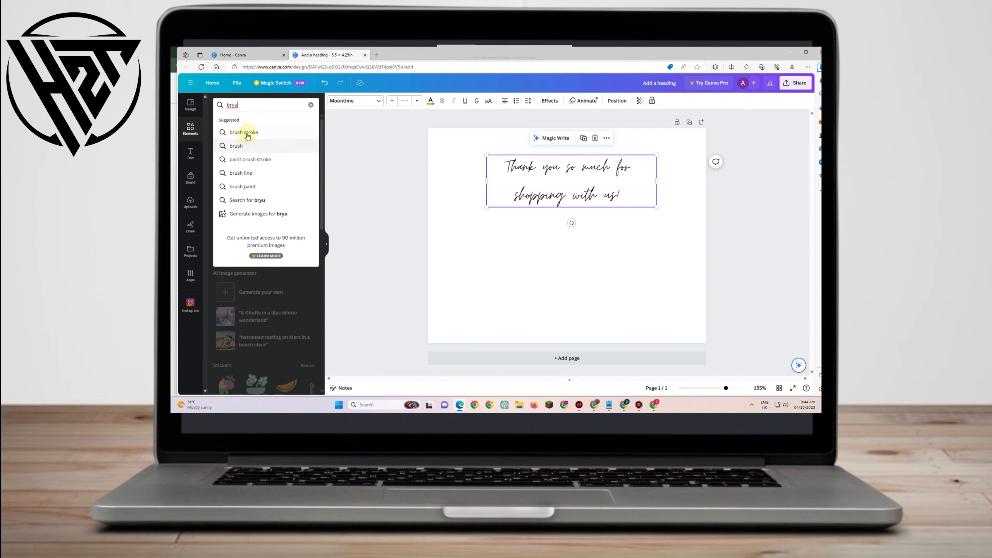
click(247, 134)
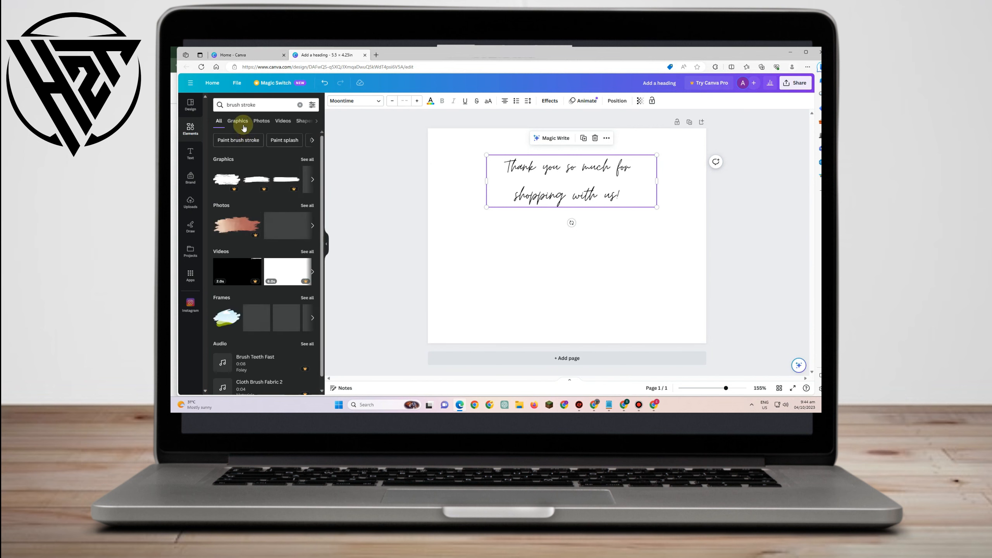
click(242, 124)
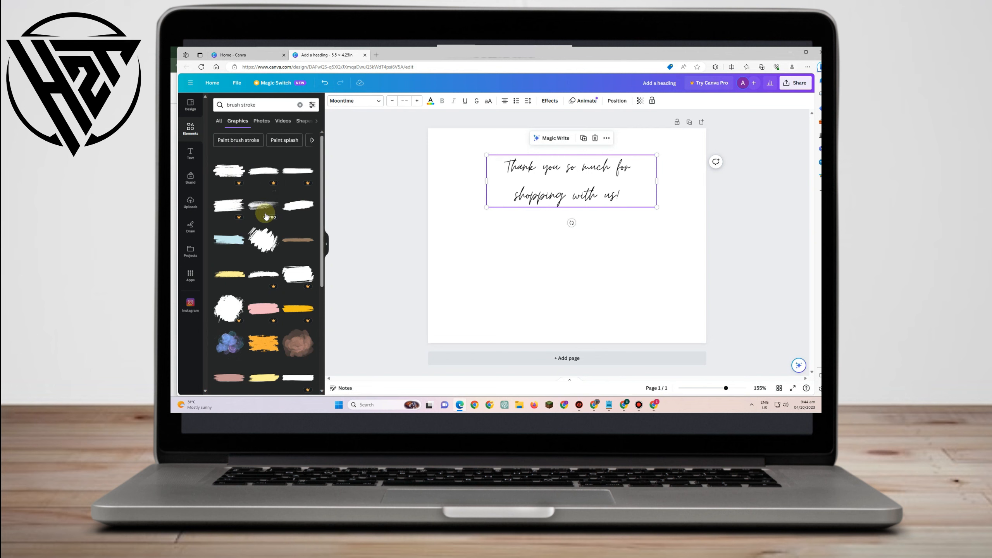
Add the light blue brush stroke graphic to the card and position it behind the heading text.
scroll(278, 235, down, 2)
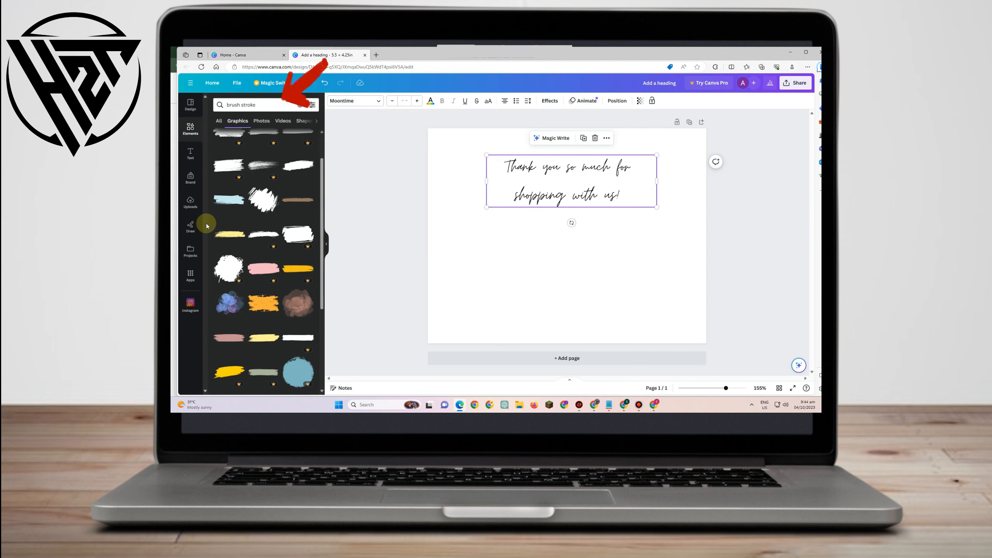
scroll(290, 271, down, 3)
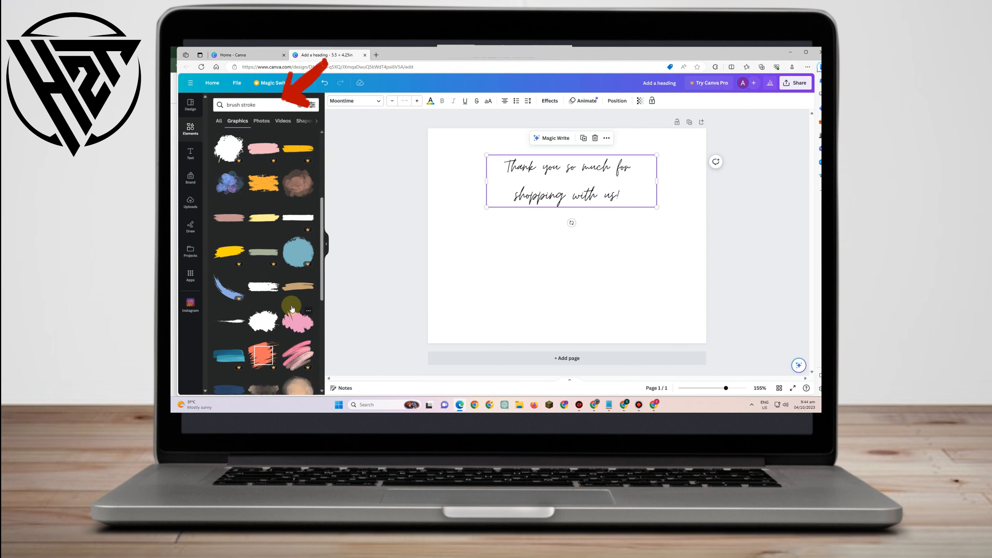
scroll(292, 309, up, 2)
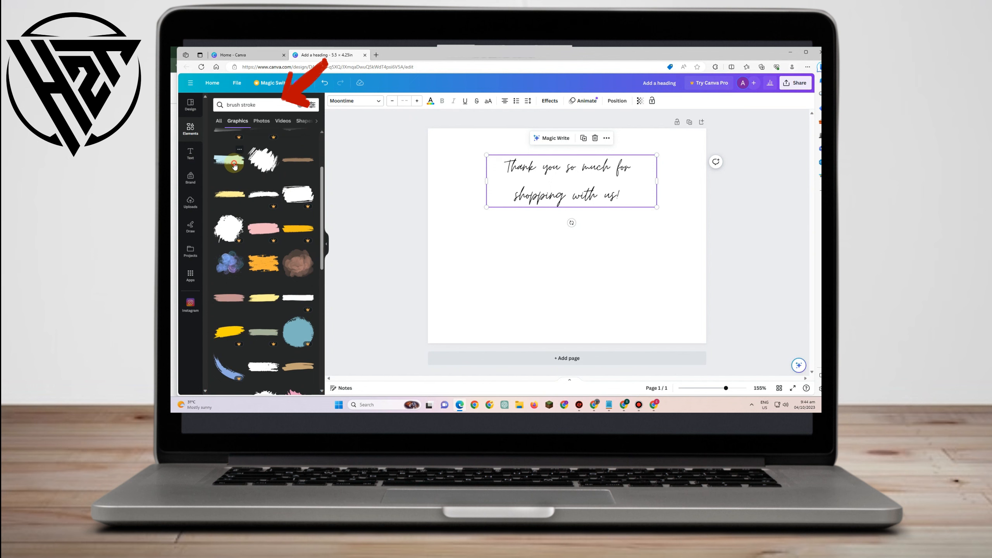
click(234, 166)
mouse_move(547, 234)
mouse_down()
mouse_move(531, 204)
mouse_move(532, 223)
mouse_up()
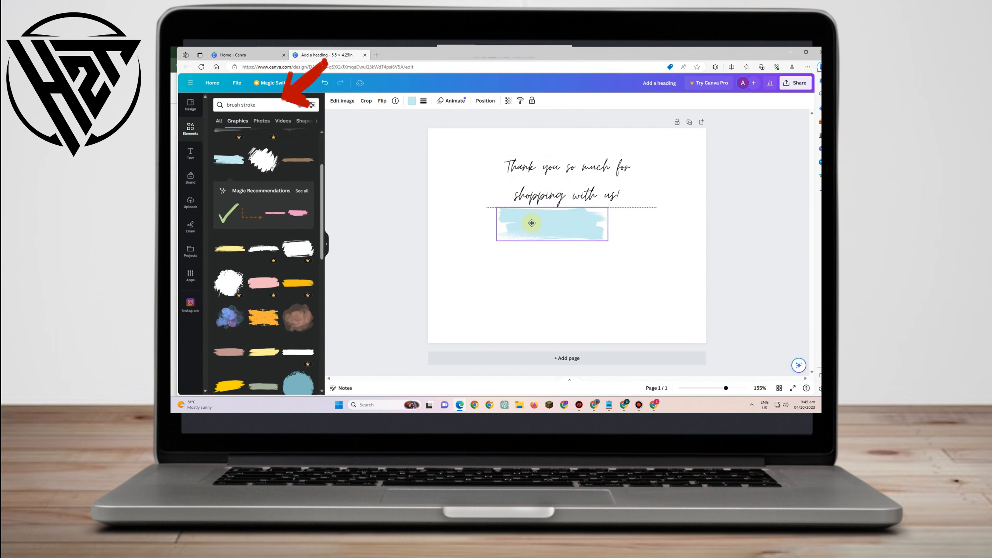
mouse_move(576, 224)
mouse_down()
mouse_move(585, 176)
mouse_move(656, 153)
mouse_up()
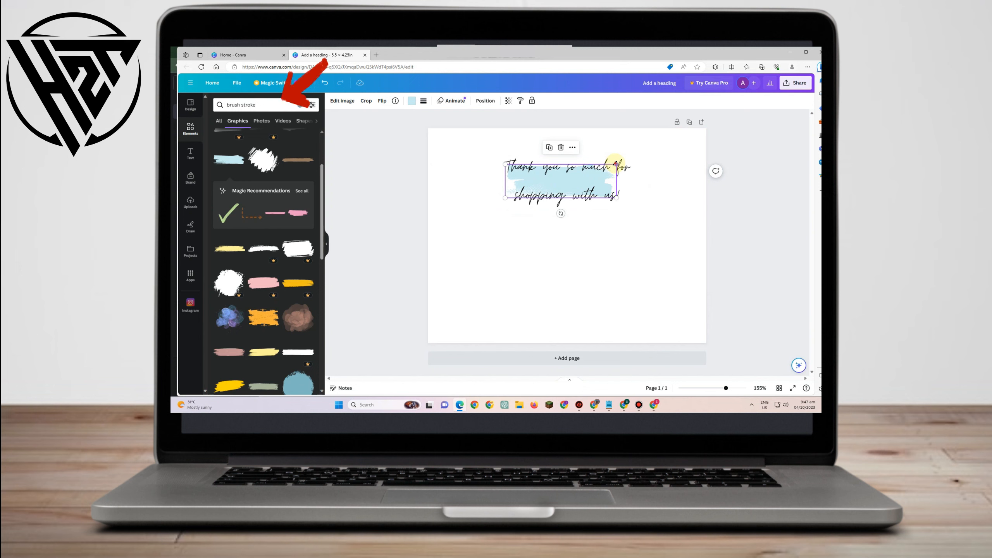
Enlarge the light blue brush stroke to span the whole heading and nudge the heading text slightly upward.
drag(506, 200, 456, 213)
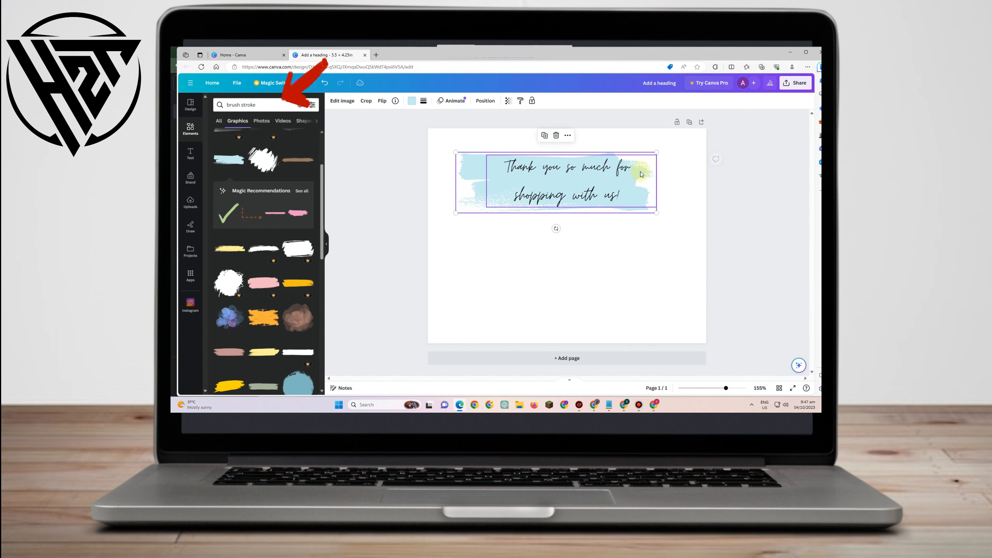
drag(658, 151, 683, 145)
drag(516, 179, 516, 176)
click(474, 159)
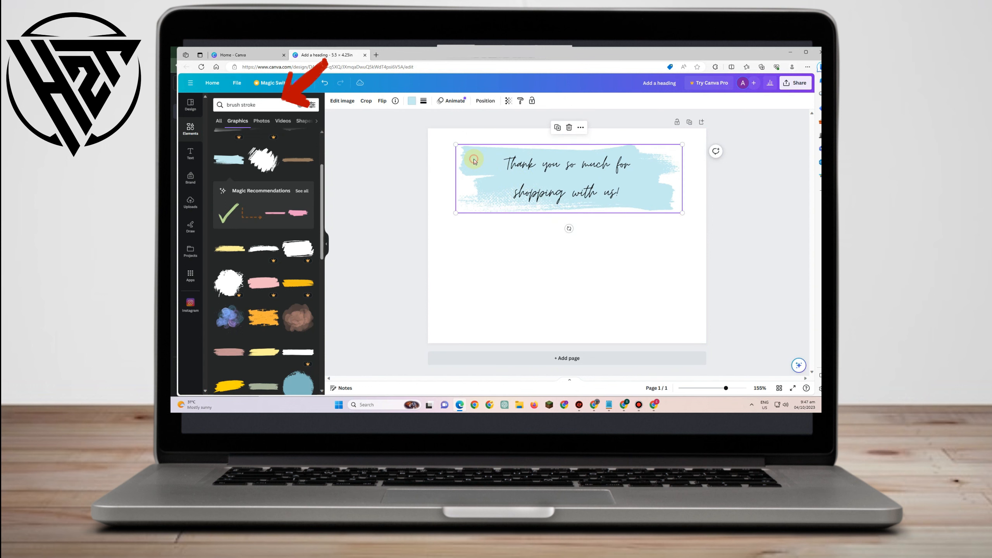
Recolor the light blue brush stroke to a darker blue and enlarge it slightly on both sides of the heading.
click(412, 101)
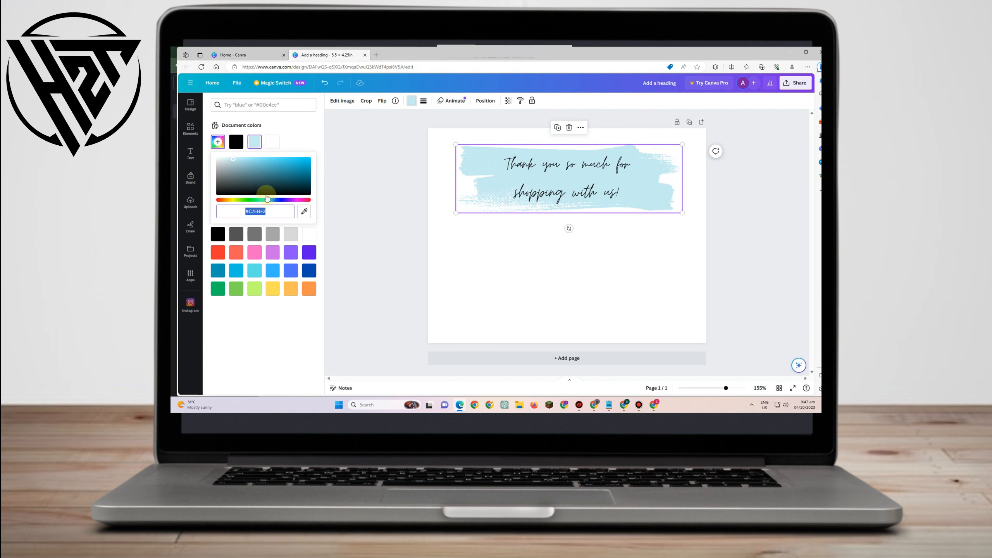
text(#18B5D4)
drag(298, 166, 293, 167)
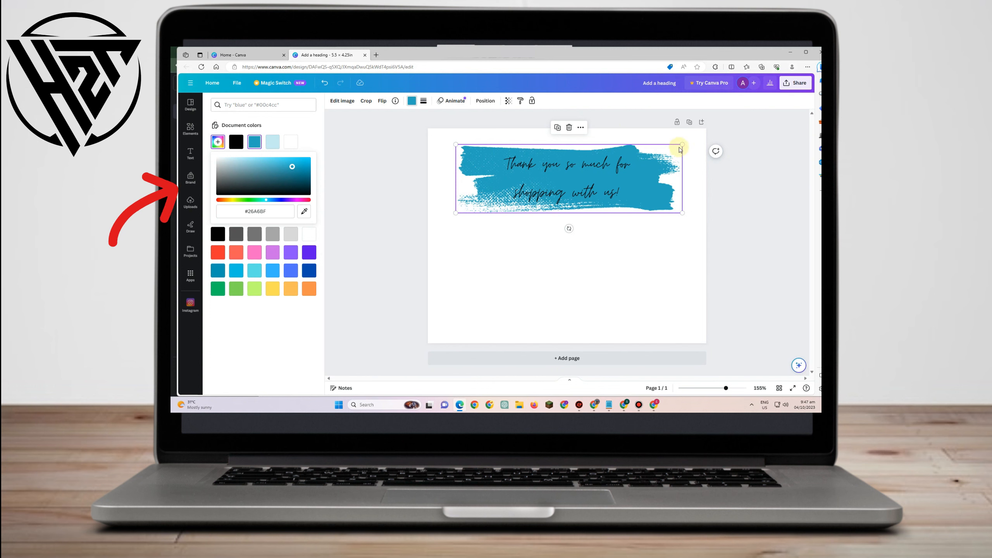
drag(682, 145, 699, 139)
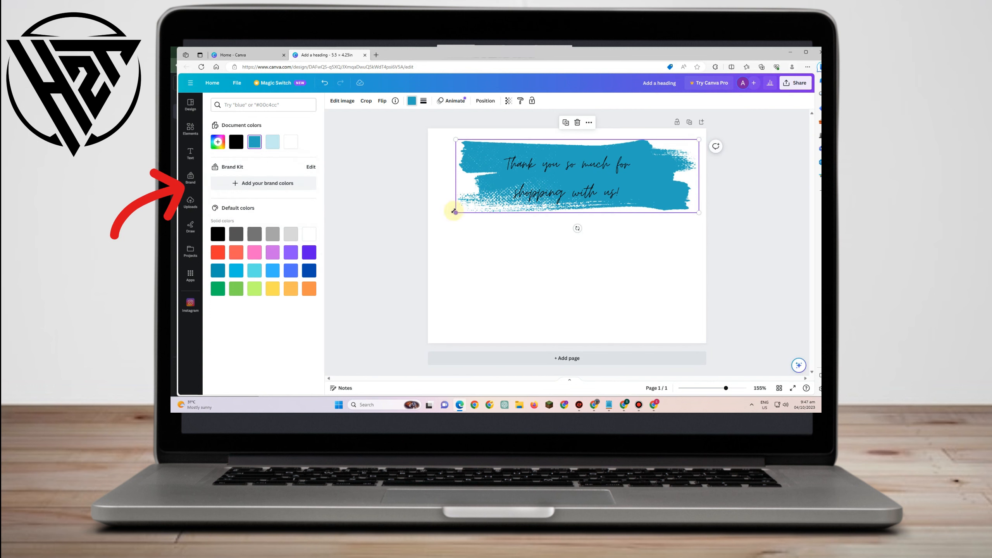
drag(454, 212, 446, 216)
Apply the Lift effect at intensity 100 to the heading text and enlarge the text slightly.
click(504, 160)
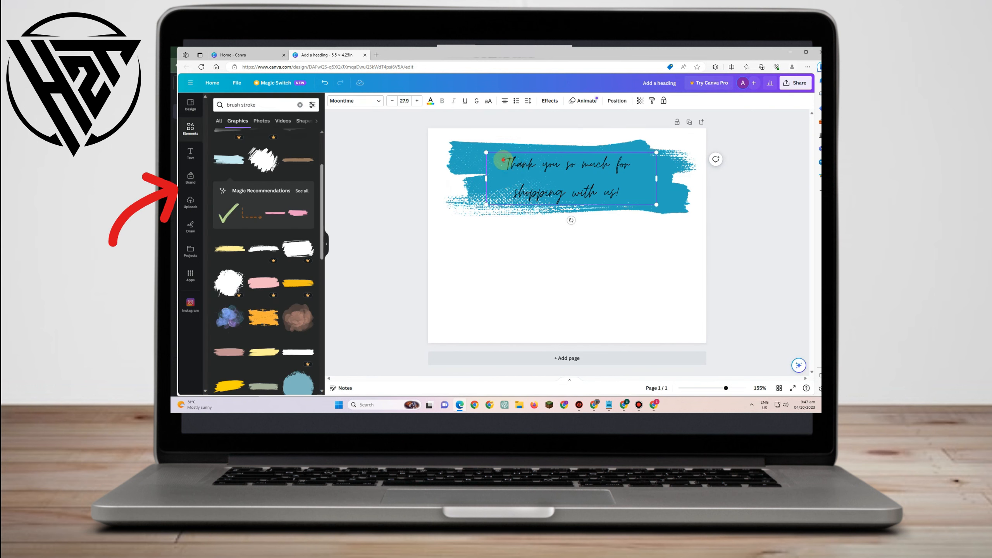
drag(504, 160, 638, 192)
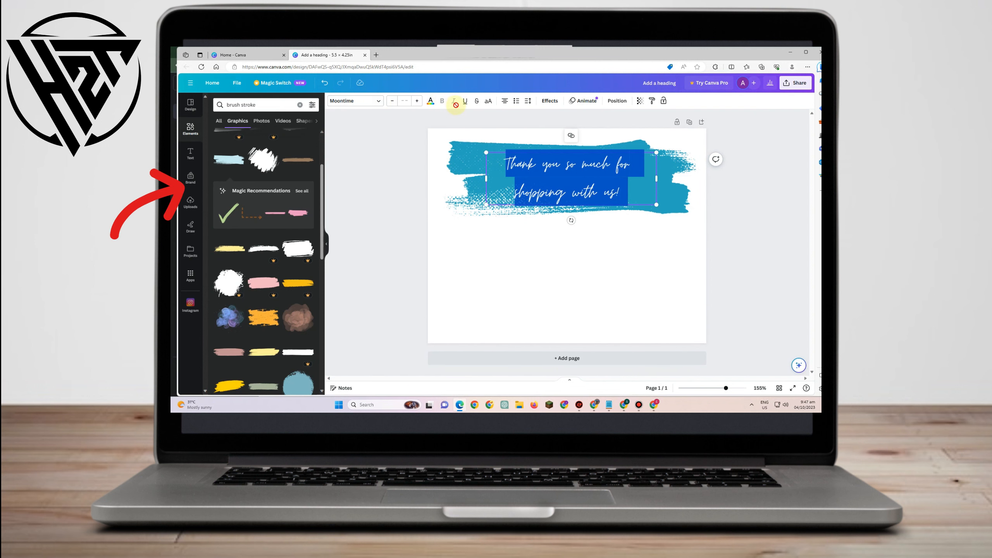
click(546, 102)
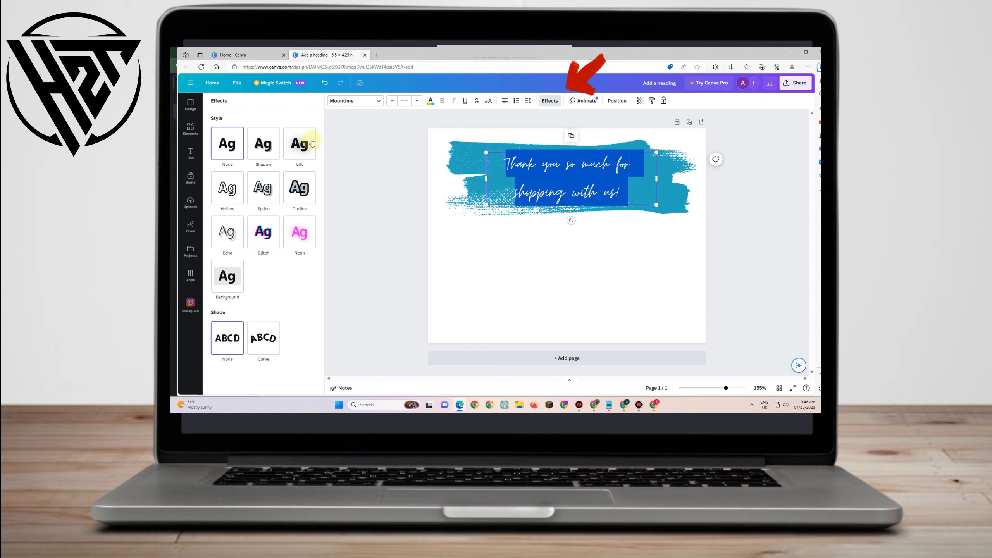
click(295, 145)
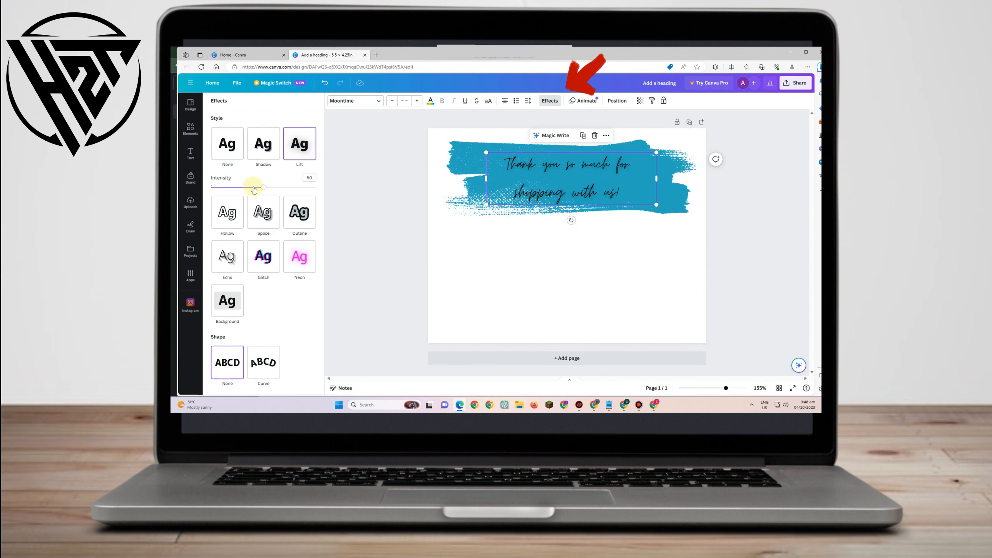
drag(657, 153, 665, 150)
click(577, 168)
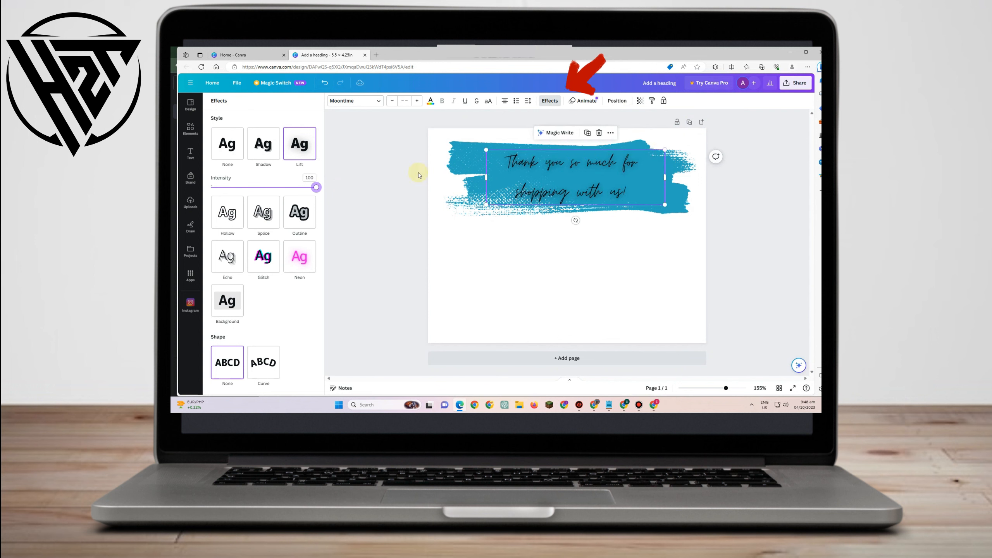
Give the heading text an Outline effect in white, and enlarge and center it over the brush stroke.
click(301, 228)
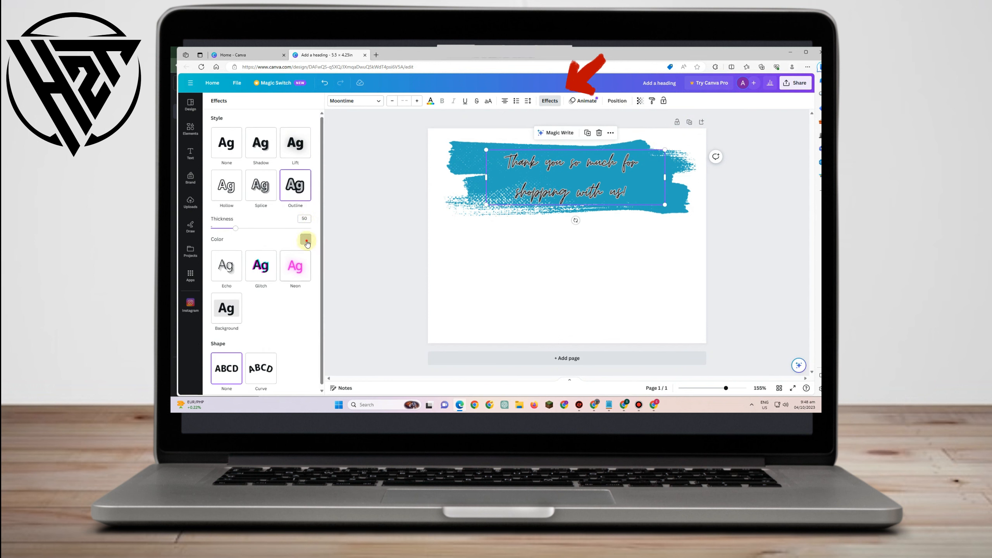
click(305, 241)
click(266, 275)
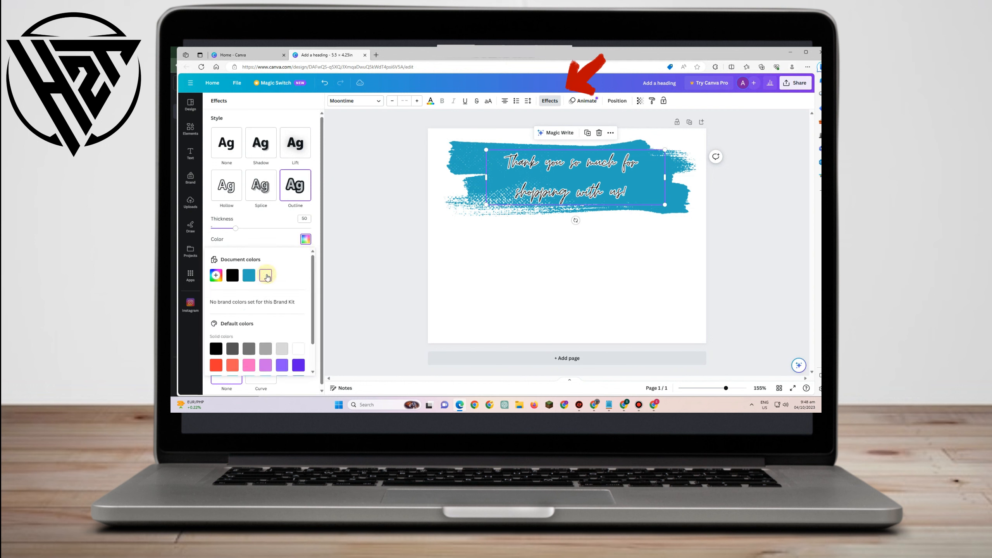
drag(486, 149, 471, 144)
drag(546, 145, 551, 149)
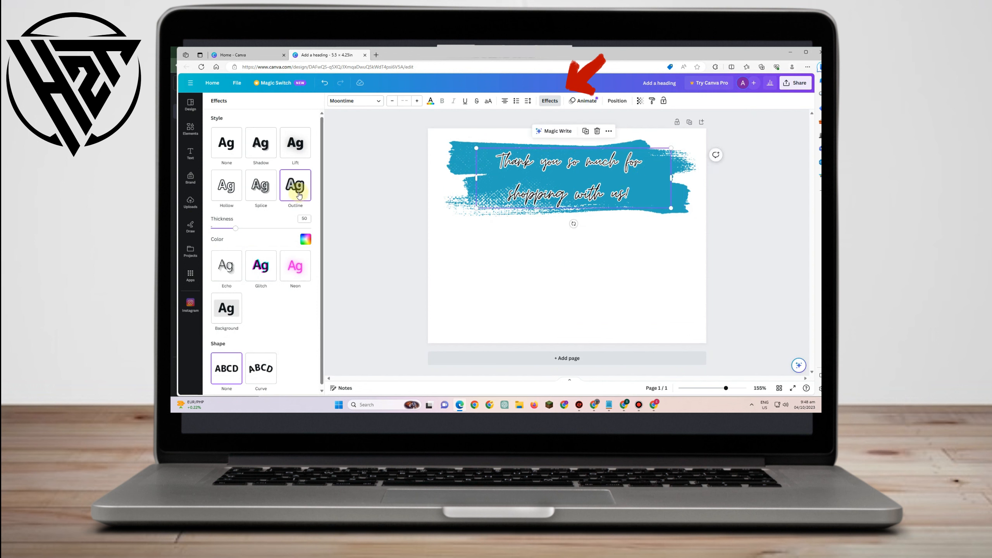
Try other brush stroke graphics, including the pink one over the heading, and delete them from the card.
click(471, 167)
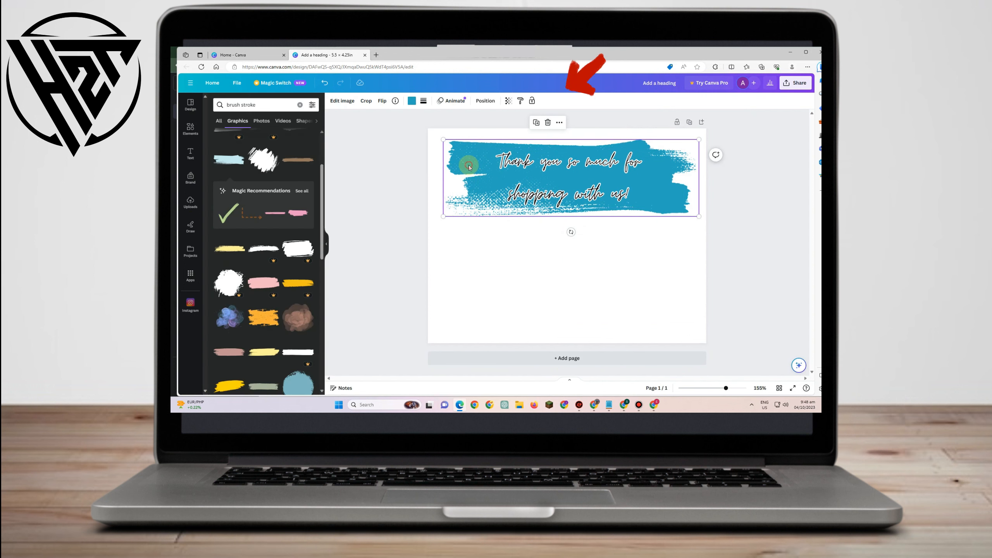
click(298, 214)
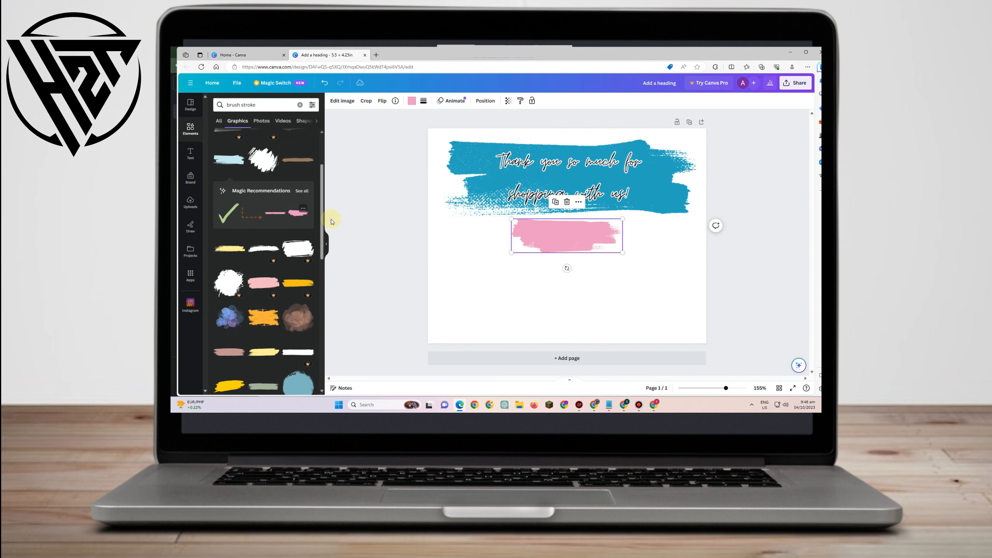
drag(566, 226, 553, 164)
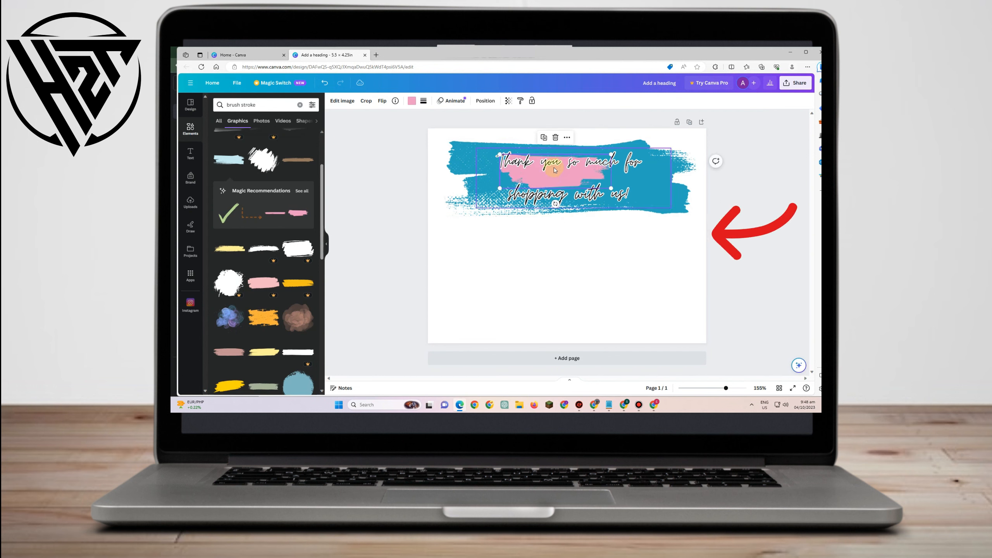
key(Delete)
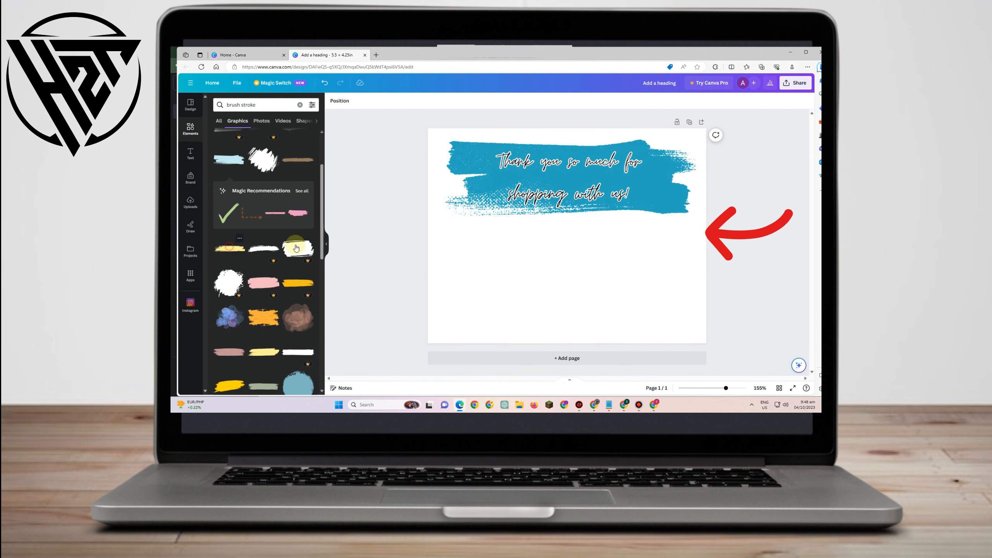
mouse_move(580, 230)
mouse_down()
mouse_move(563, 158)
mouse_move(565, 235)
mouse_up()
key(Delete)
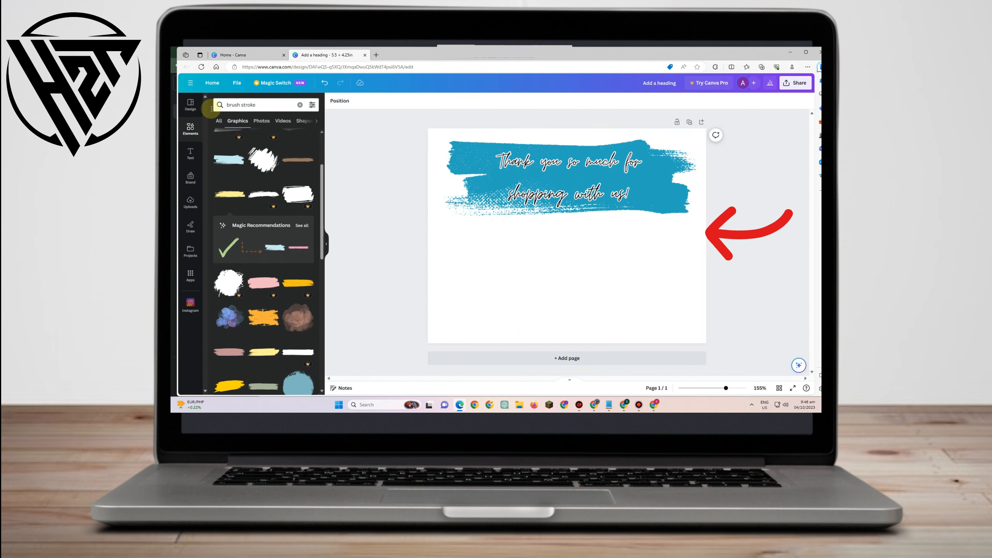
Add a subheading below the brush stroke reading "We truly appreciate your support".
click(190, 154)
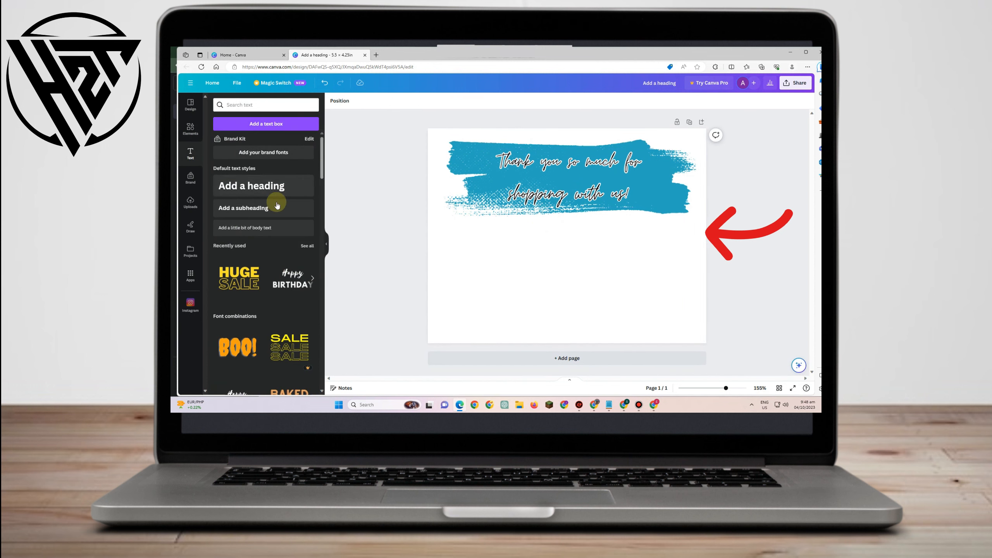
click(277, 205)
mouse_move(638, 238)
mouse_down()
mouse_move(500, 236)
mouse_move(643, 236)
mouse_up()
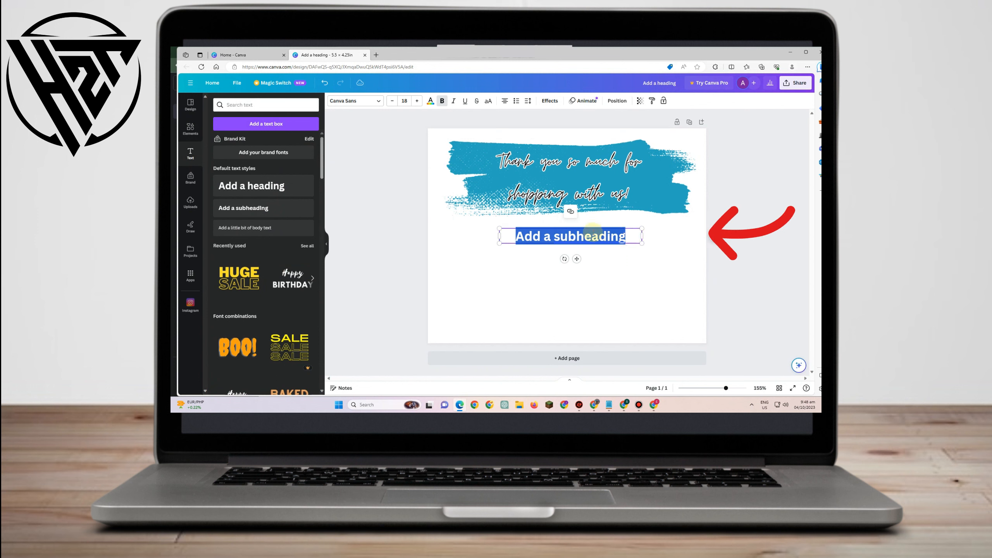
click(578, 231)
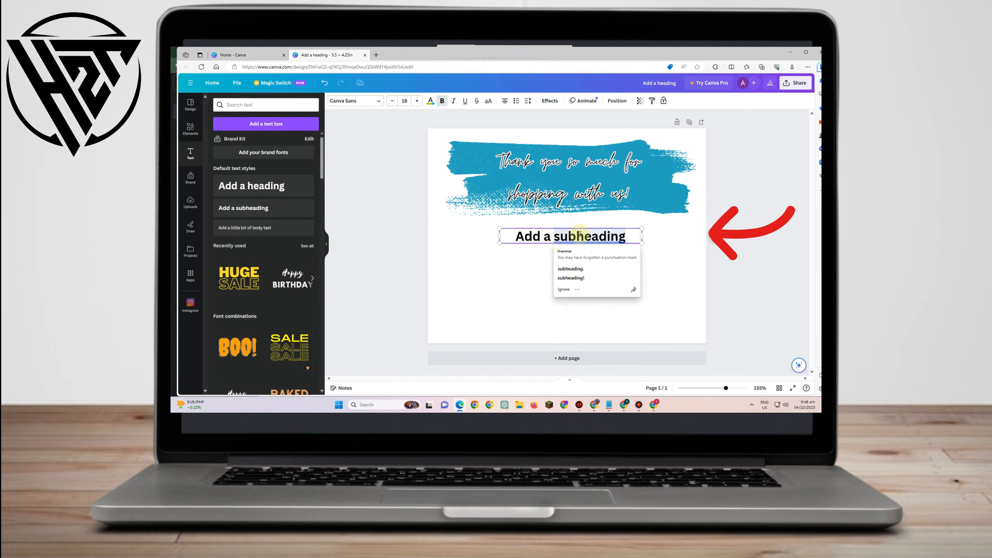
click(549, 234)
key(ctrl+a)
text(We truly appreciate your support.")
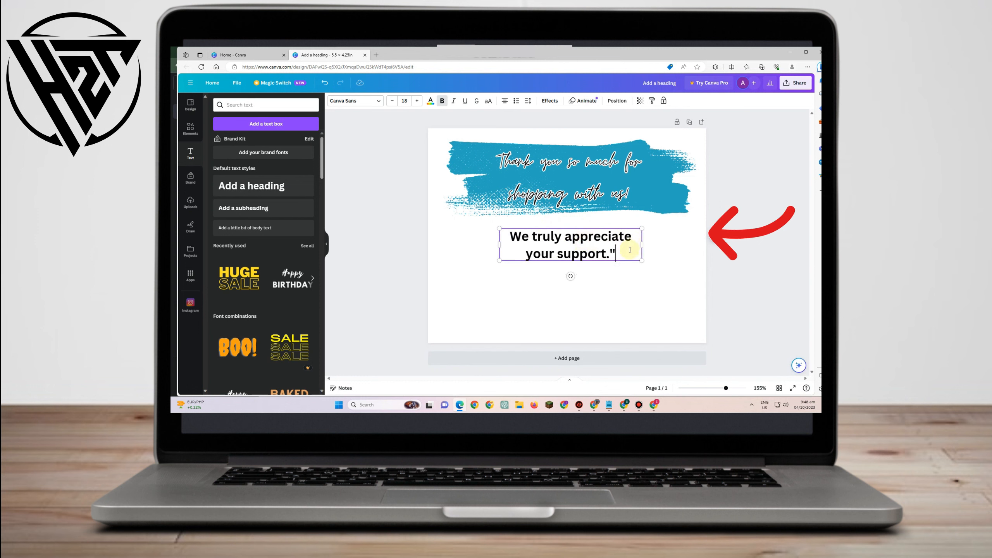
key(BackSpace)
key(BackSpace)
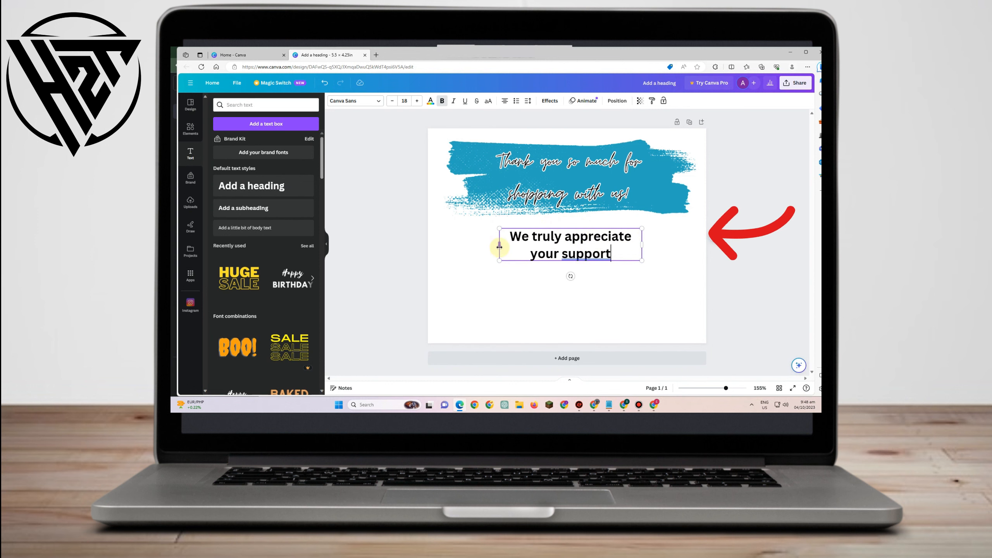
Widen the subheading's text box, reduce its text to size 15.2, and move it up closer beneath the brush stroke.
drag(499, 244, 485, 246)
mouse_move(642, 245)
mouse_down()
mouse_move(660, 246)
mouse_move(629, 233)
mouse_up()
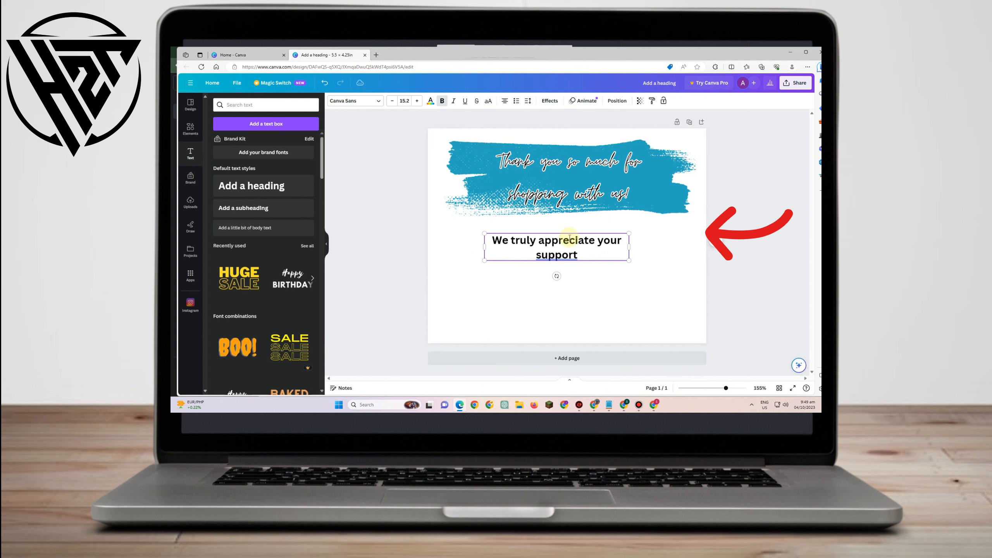
click(507, 275)
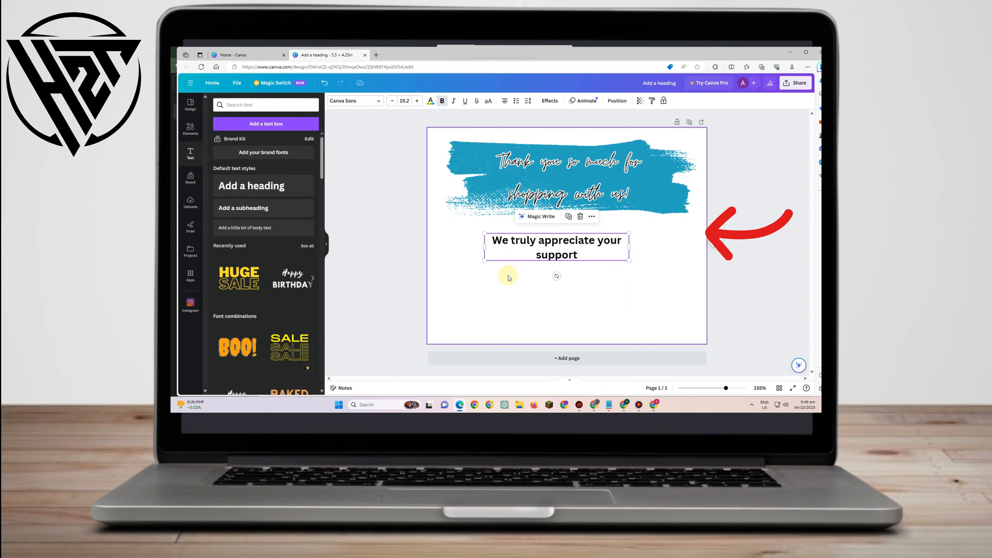
drag(535, 252, 555, 242)
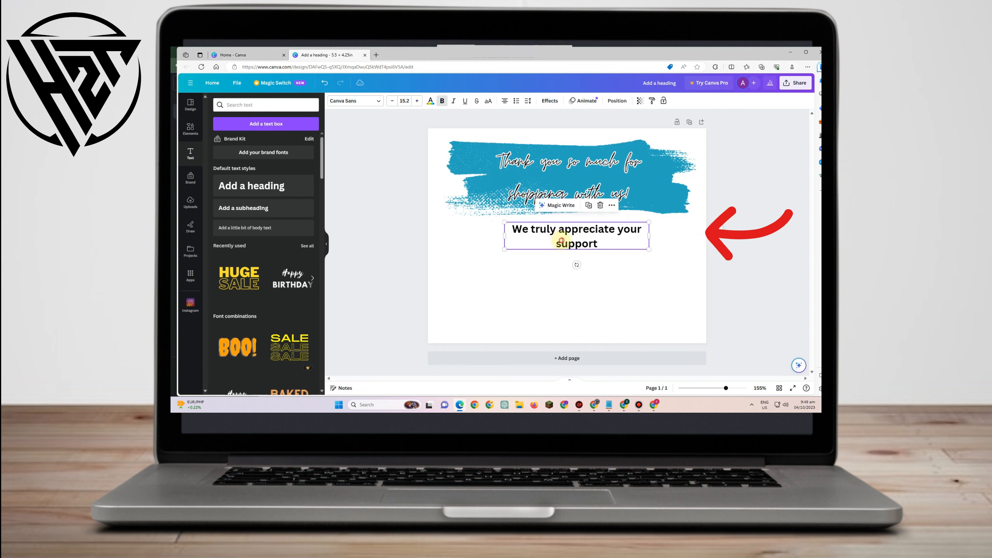
Try the Lovelo and Lora fonts on the subheading text.
double_click(559, 244)
click(361, 106)
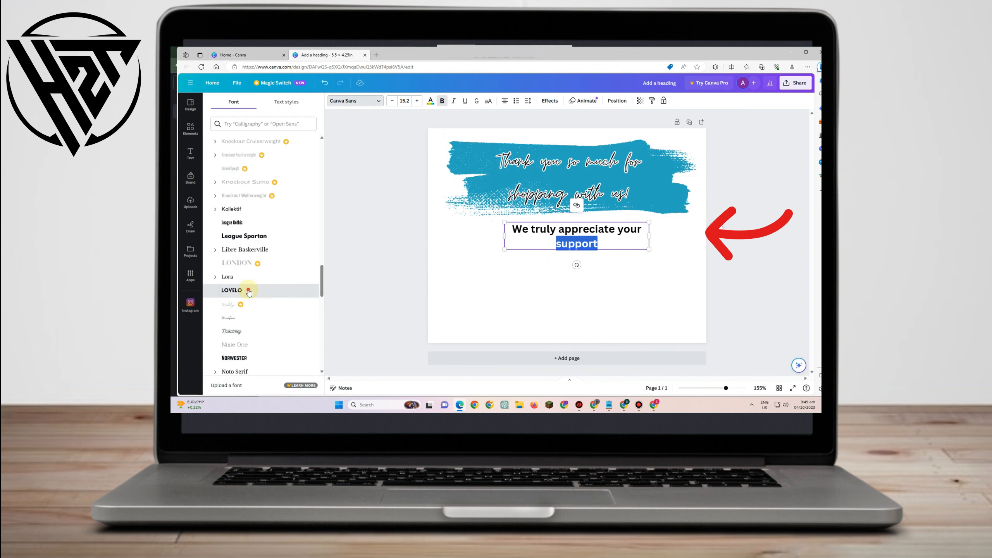
click(249, 291)
key(ctrl+a)
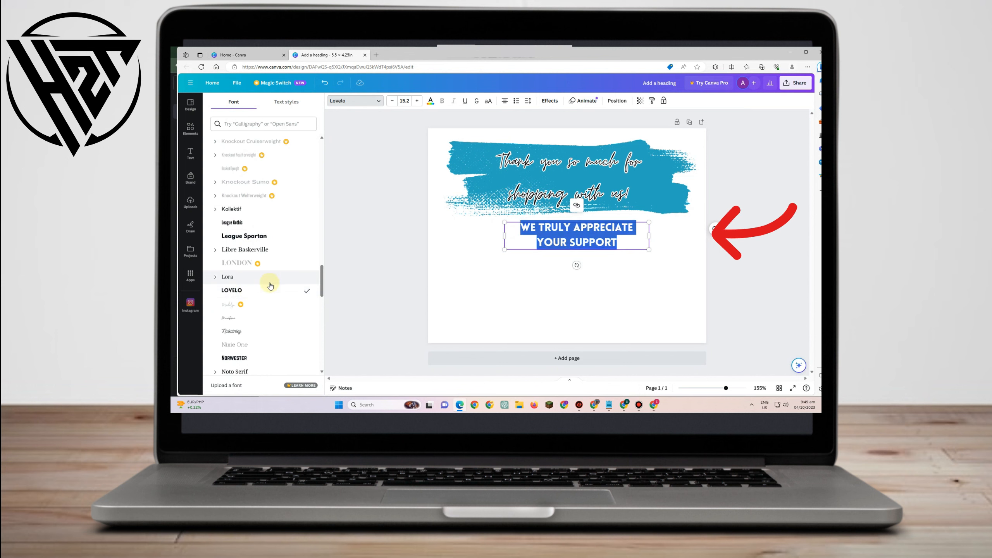
scroll(249, 293, down, 2)
click(242, 208)
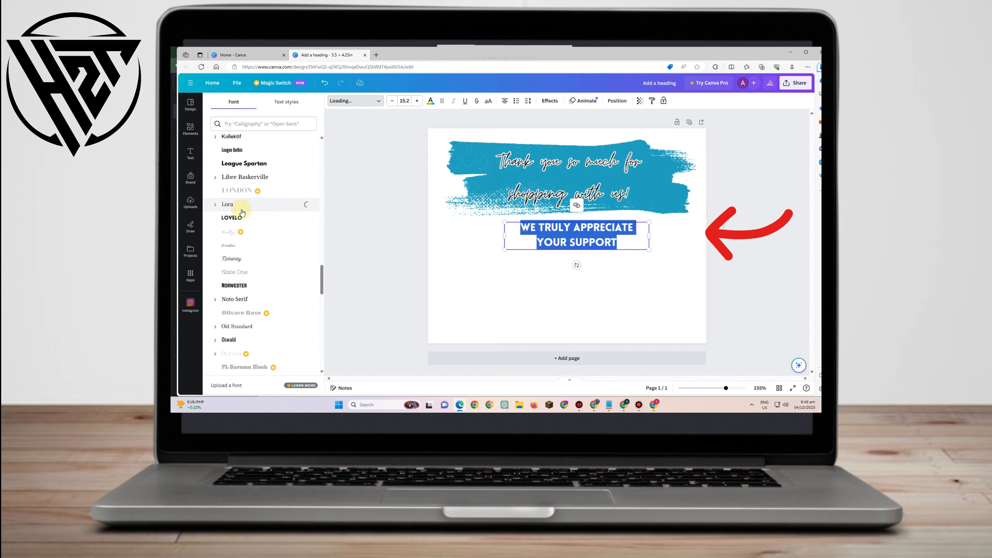
click(539, 252)
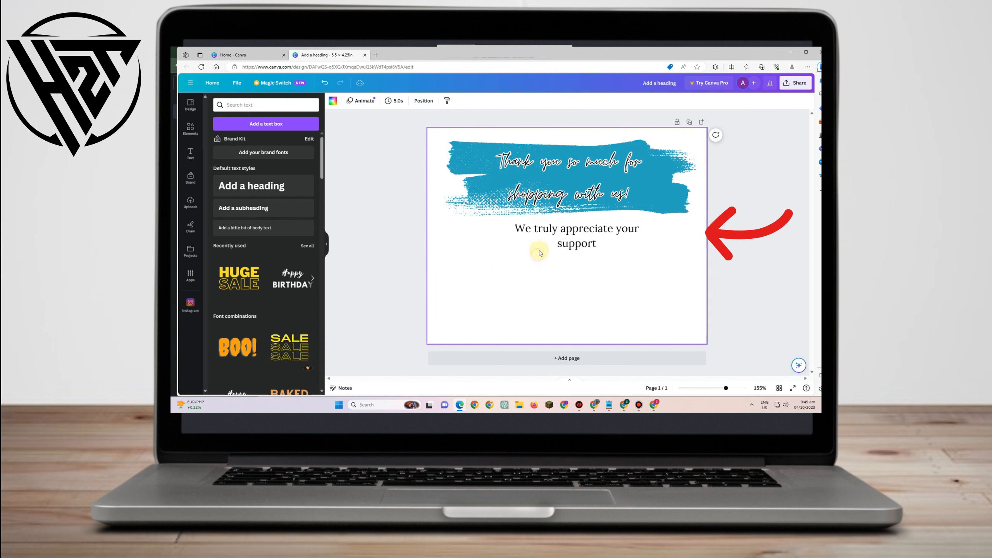
Change the font of the whole subheading to Noto Serif.
click(548, 243)
double_click(518, 240)
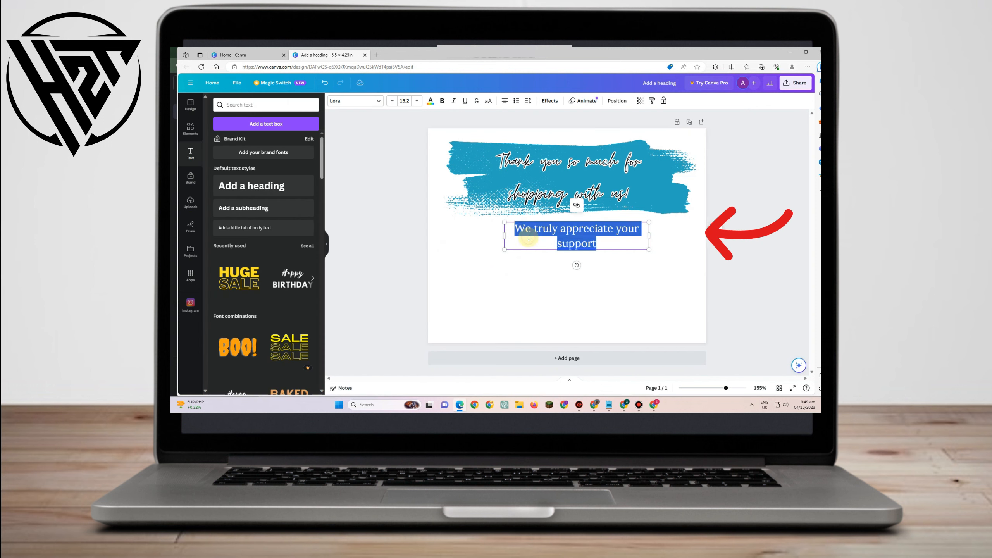
click(379, 106)
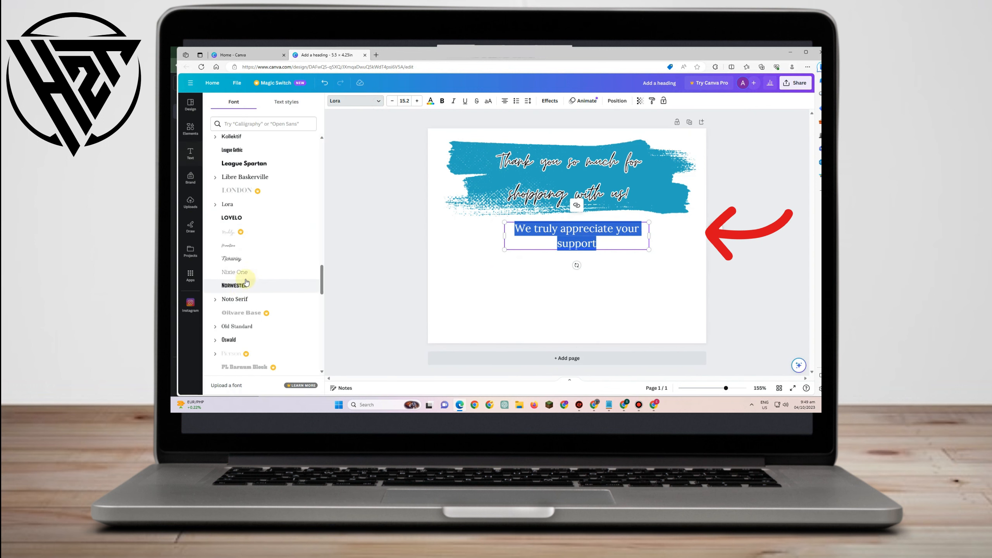
scroll(245, 265, down, 2)
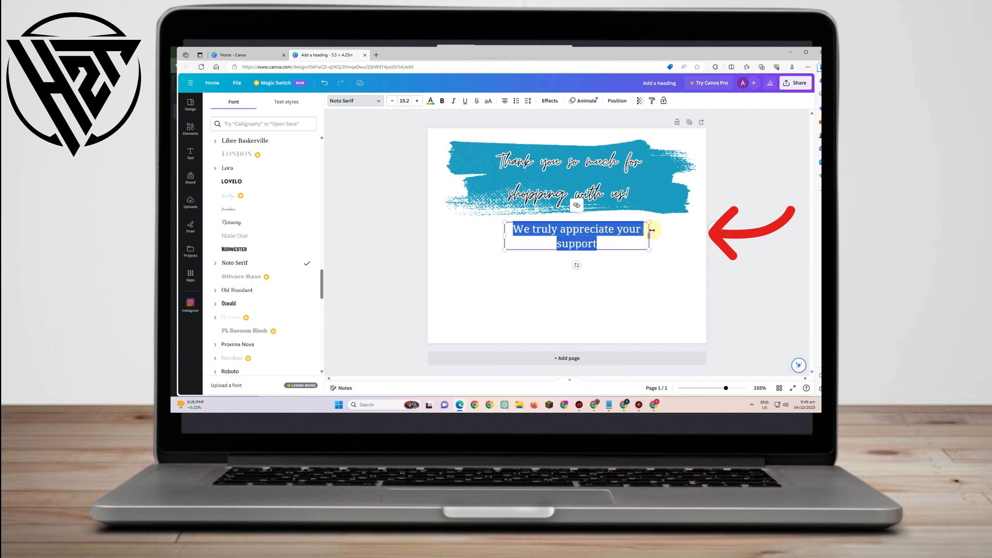
Try widening the subheading's text box on both sides to fit one line, and undo the widening.
drag(652, 230, 666, 234)
drag(502, 238, 487, 237)
shift+click(606, 230)
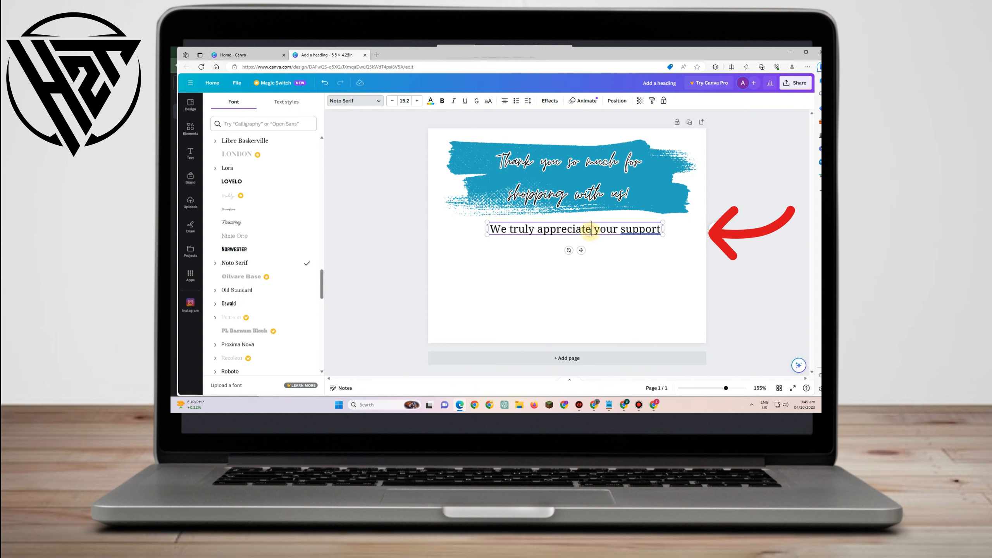
key(ctrl+z)
key(ctrl+z)
click(684, 256)
Reduce the heading and its brush stroke slightly, and place the subheading centered directly beneath them.
click(580, 240)
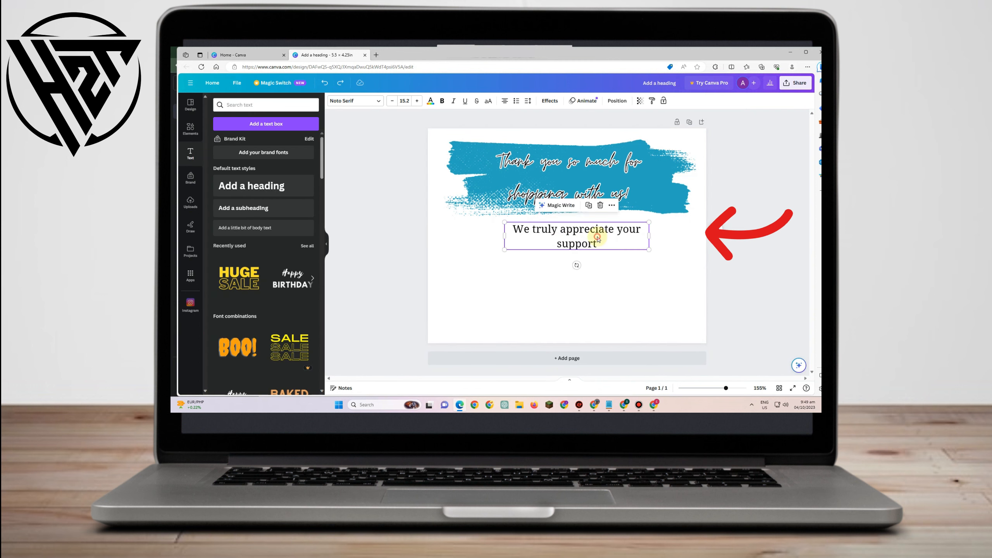
drag(580, 240, 596, 239)
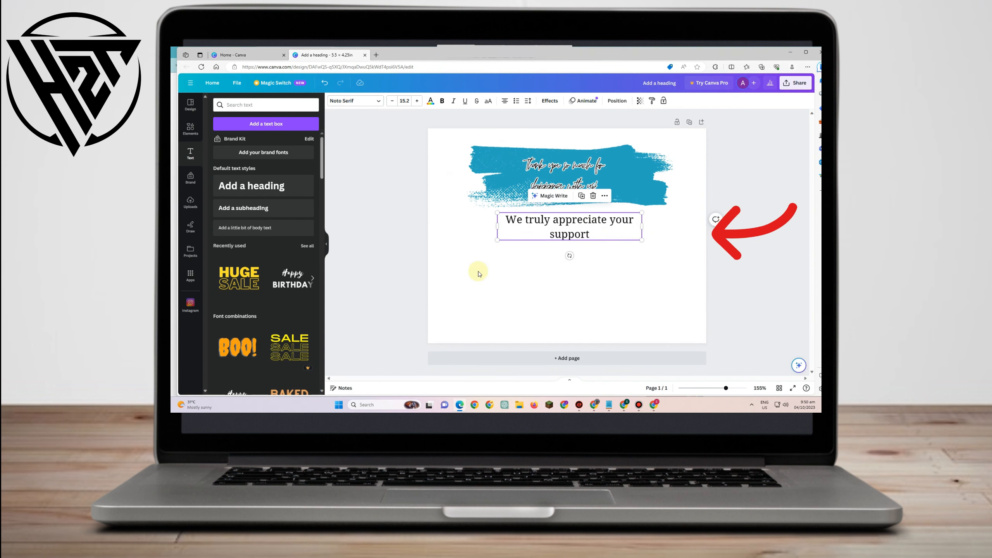
click(476, 250)
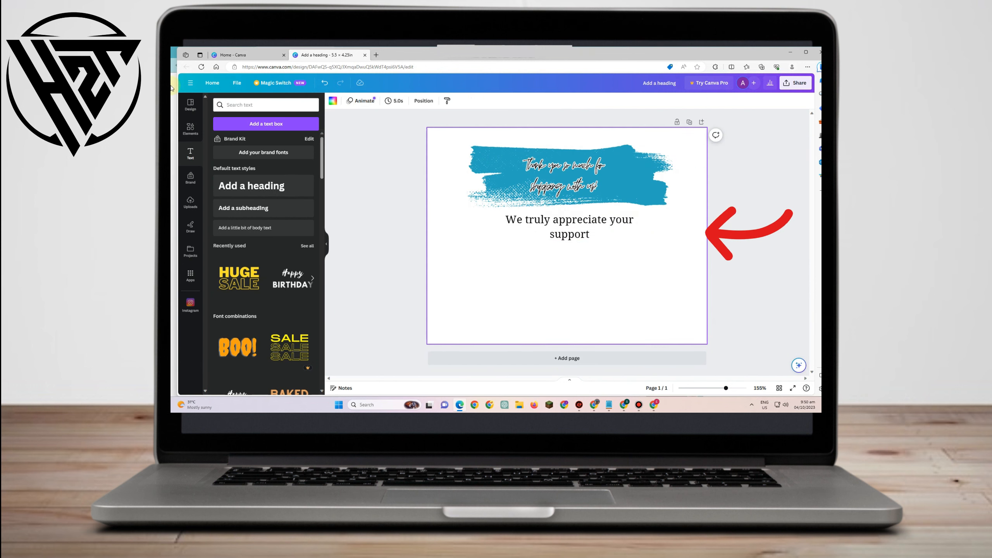
Find a circular photo frame among the Circle elements, add it to the card's lower-left area and shrink it.
click(193, 128)
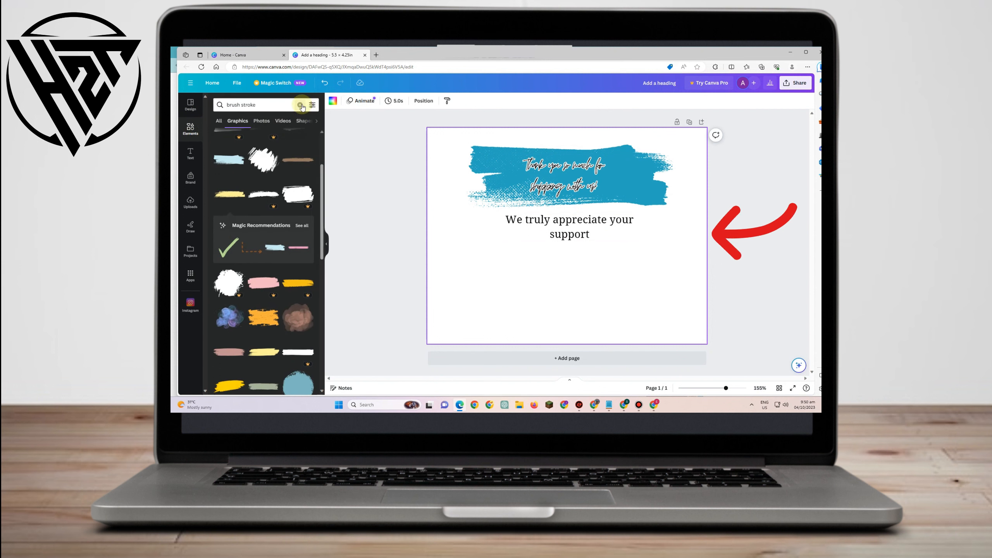
click(299, 104)
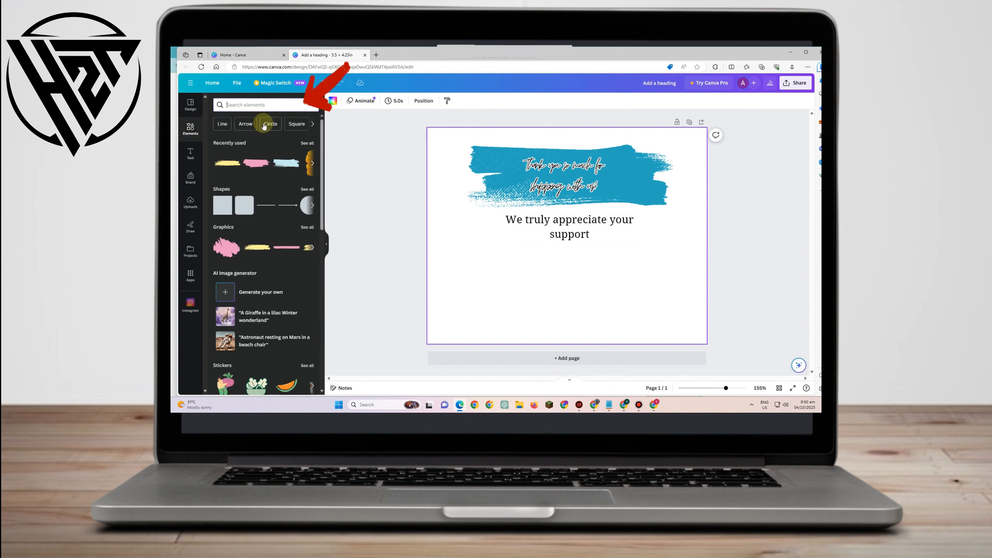
click(278, 126)
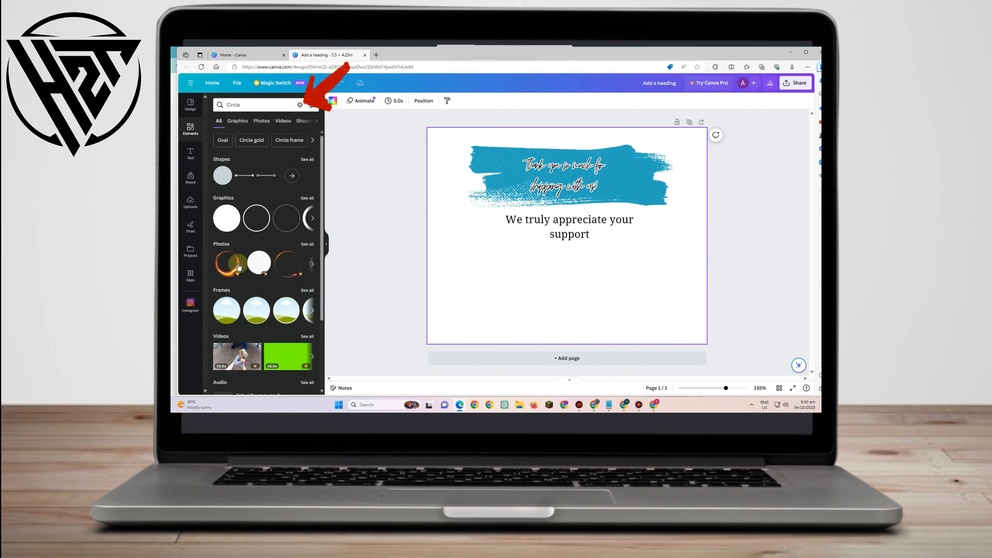
scroll(237, 222, down, 2)
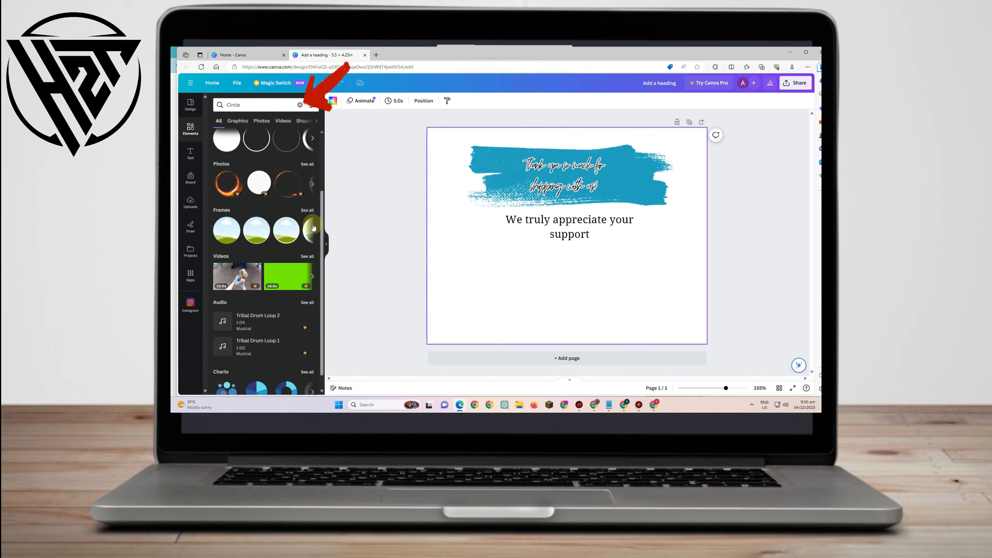
click(313, 231)
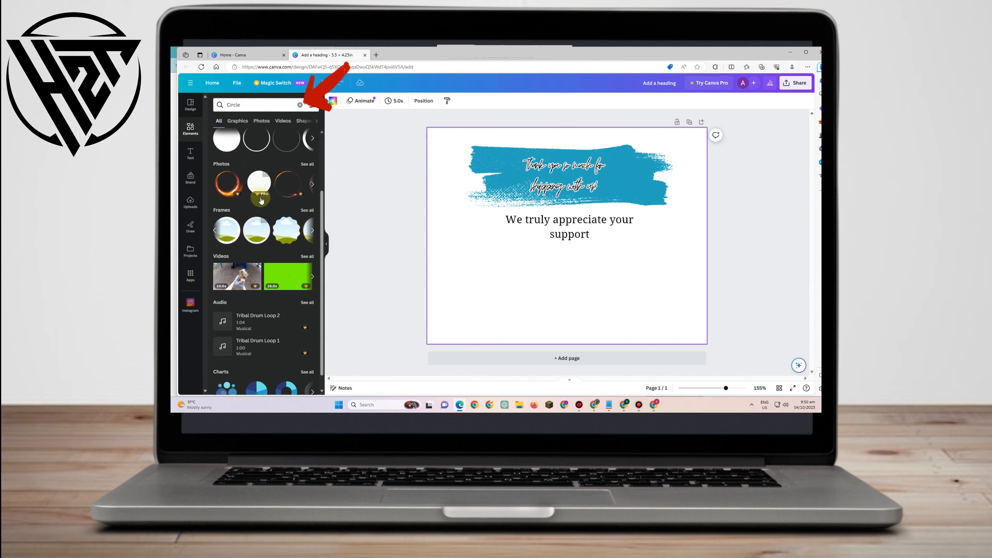
scroll(261, 200, up, 2)
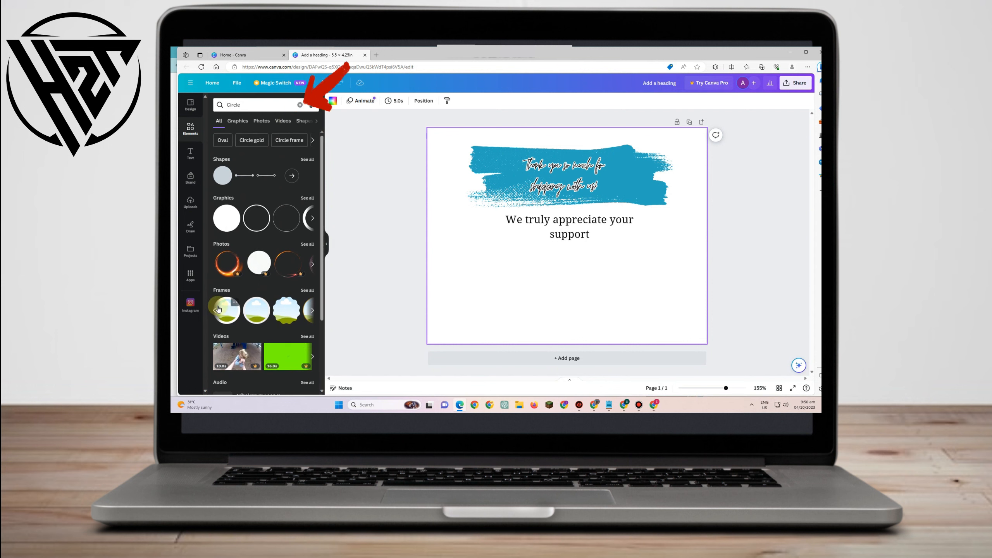
drag(215, 310, 445, 247)
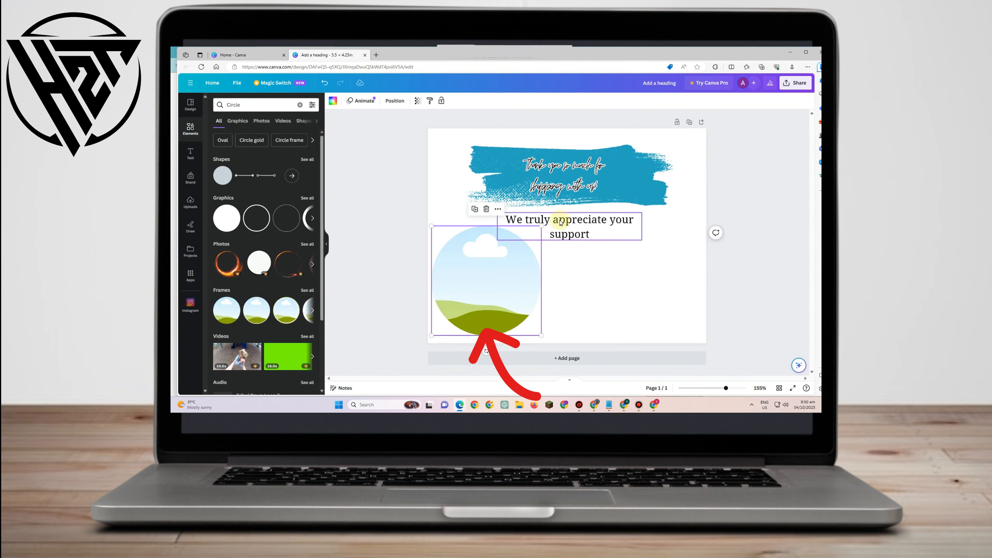
drag(542, 226, 501, 266)
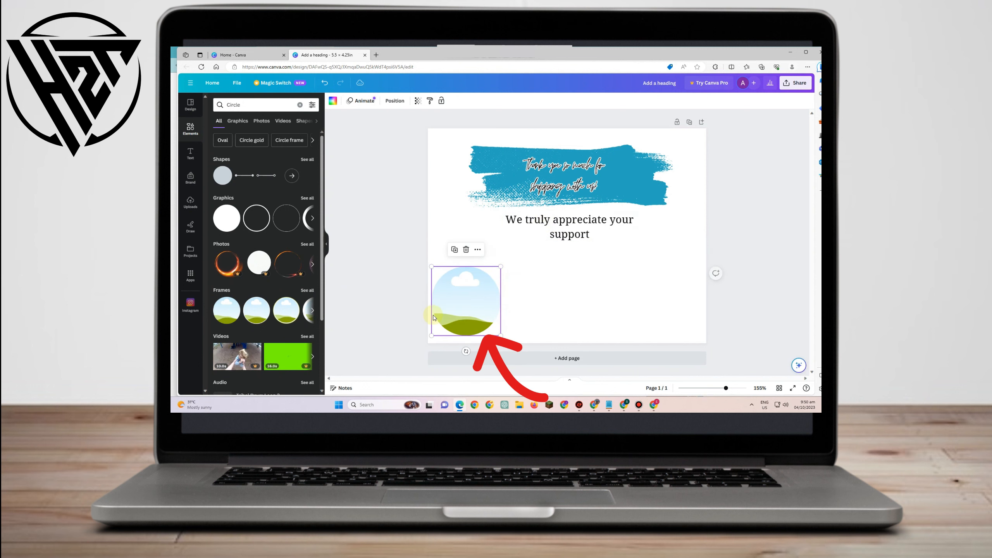
drag(452, 297, 456, 285)
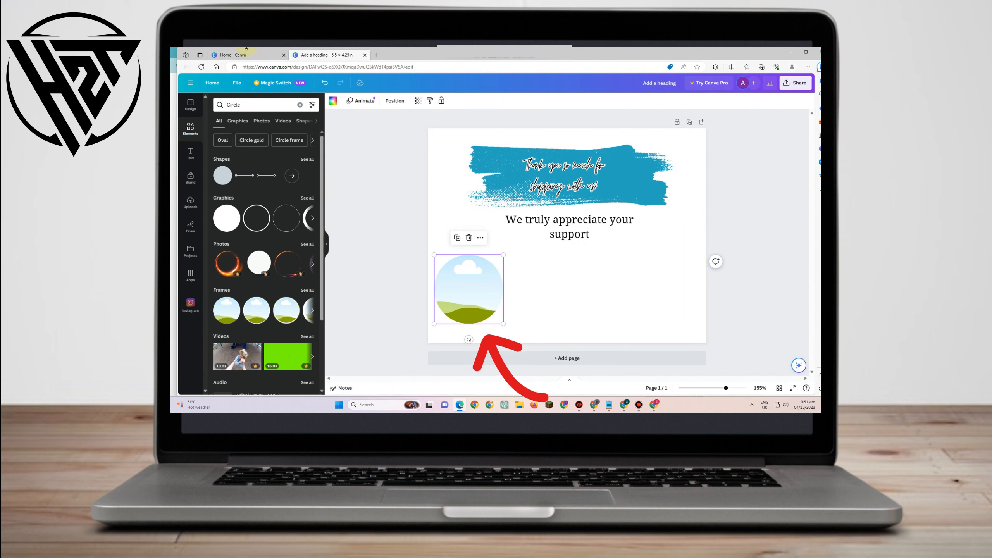
Browse the elements again and add a circle from the Shapes collection to the card.
scroll(241, 211, down, 2)
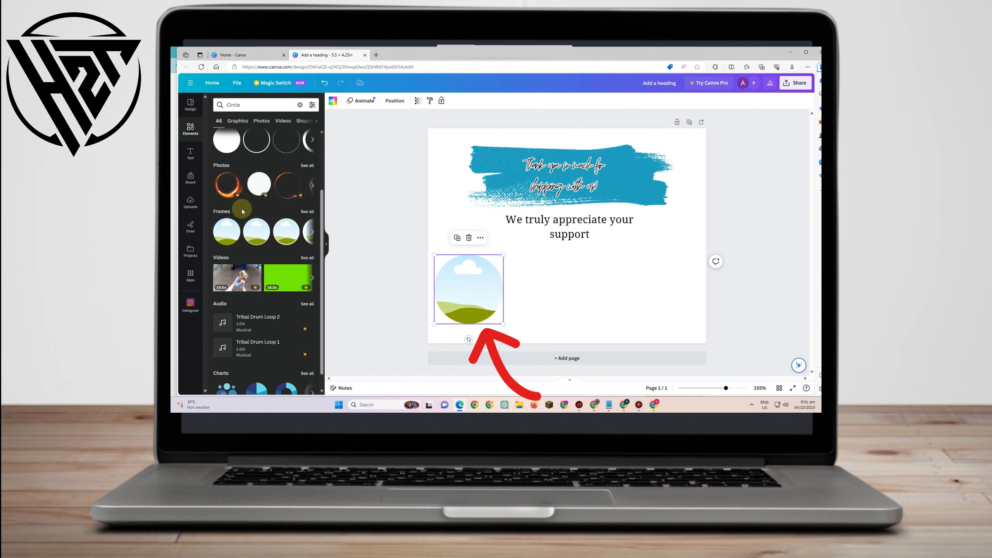
scroll(241, 212, up, 3)
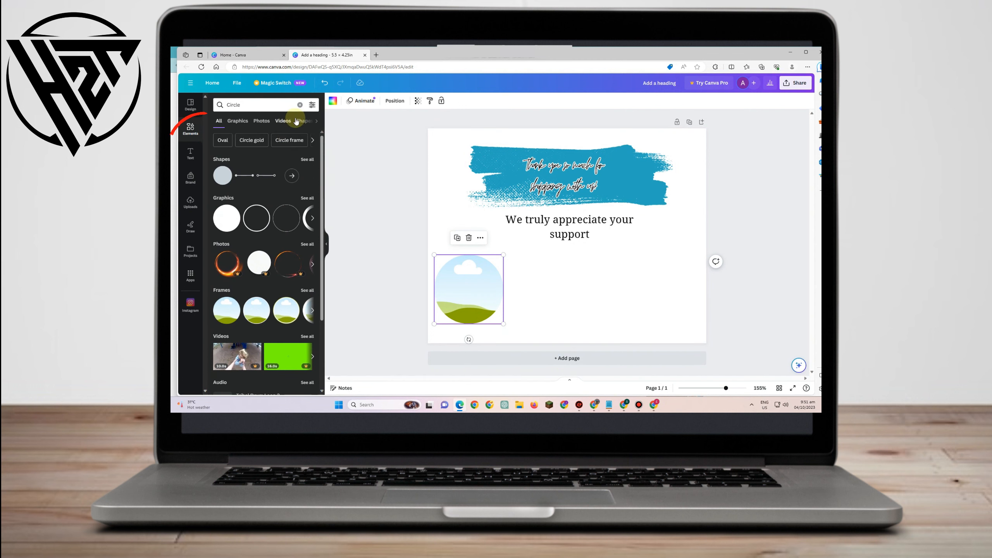
click(297, 121)
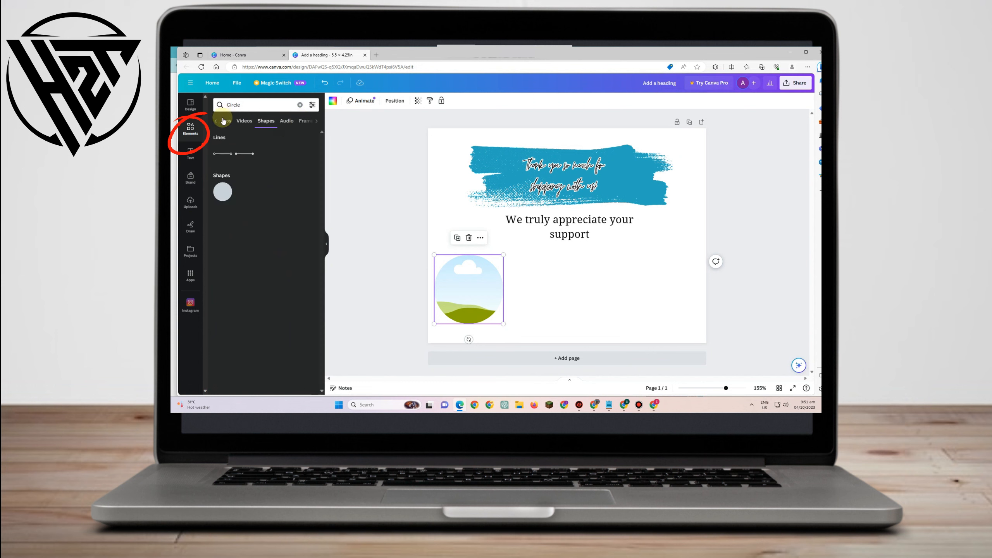
click(300, 106)
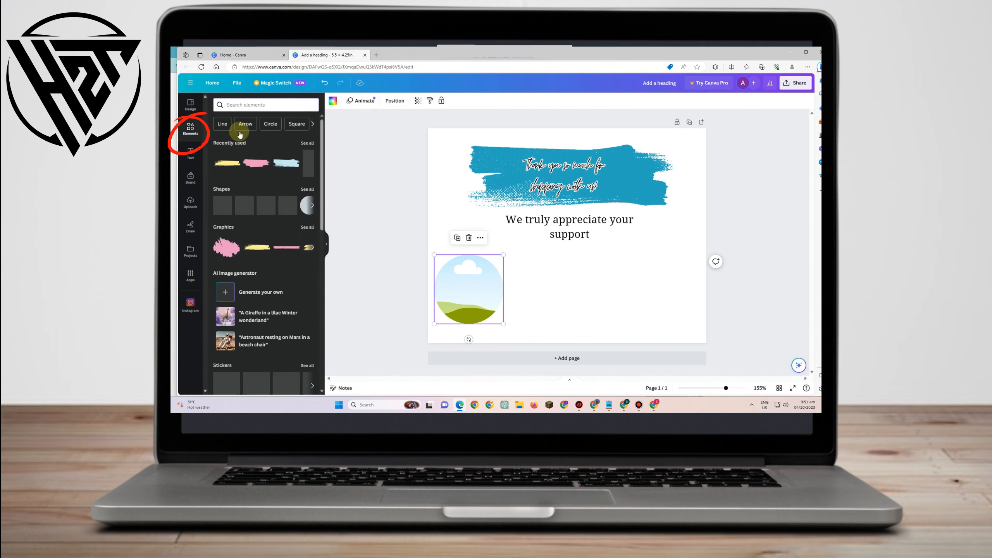
click(194, 132)
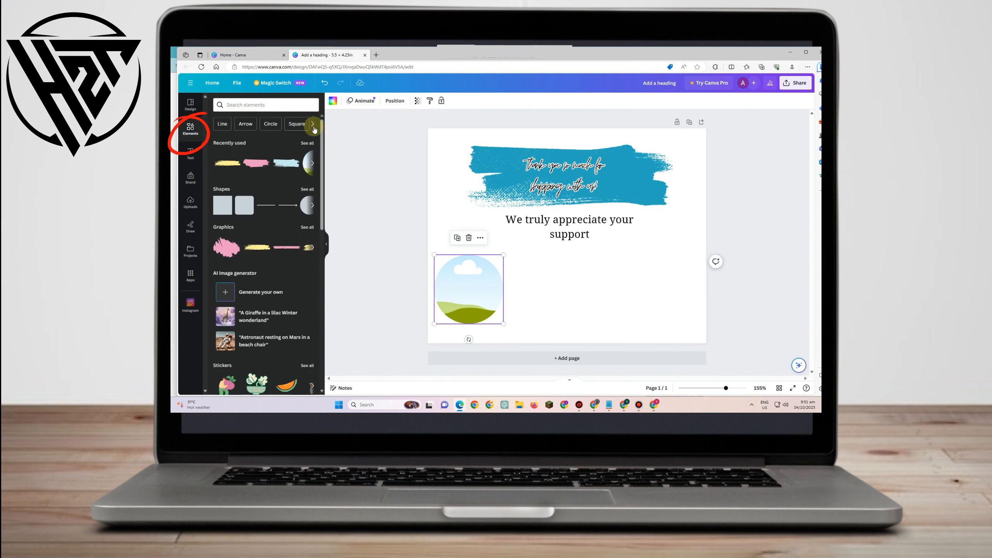
click(314, 127)
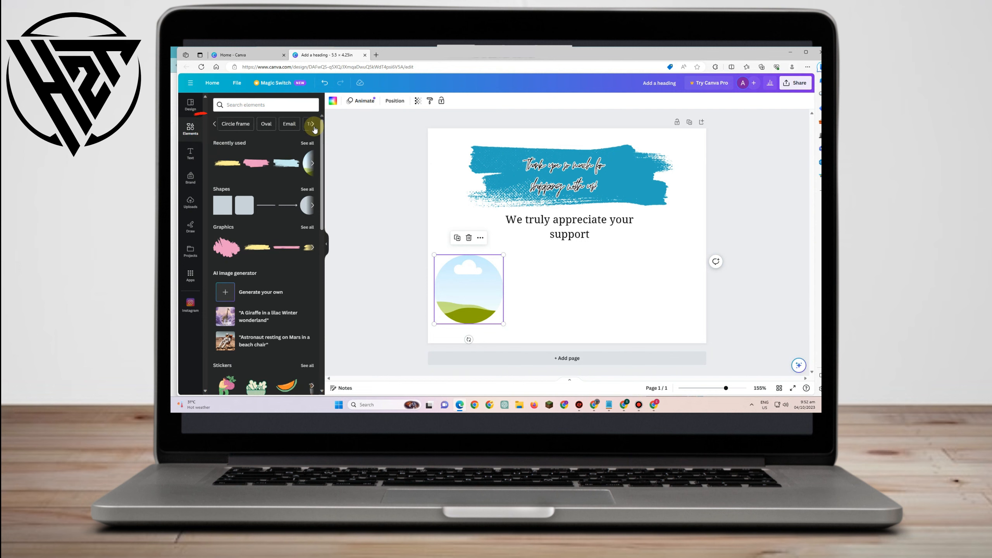
click(314, 127)
scroll(280, 256, down, 15)
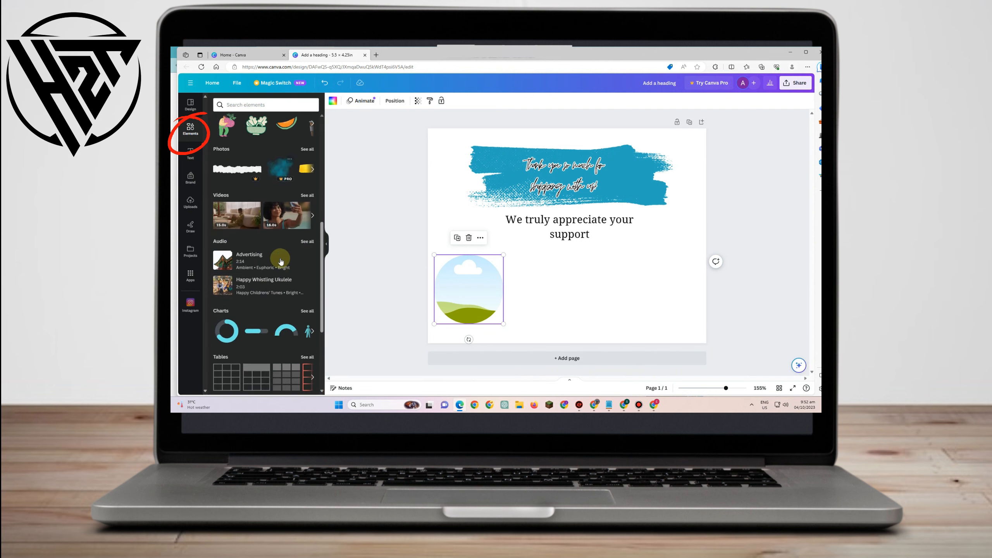
scroll(278, 261, up, 10)
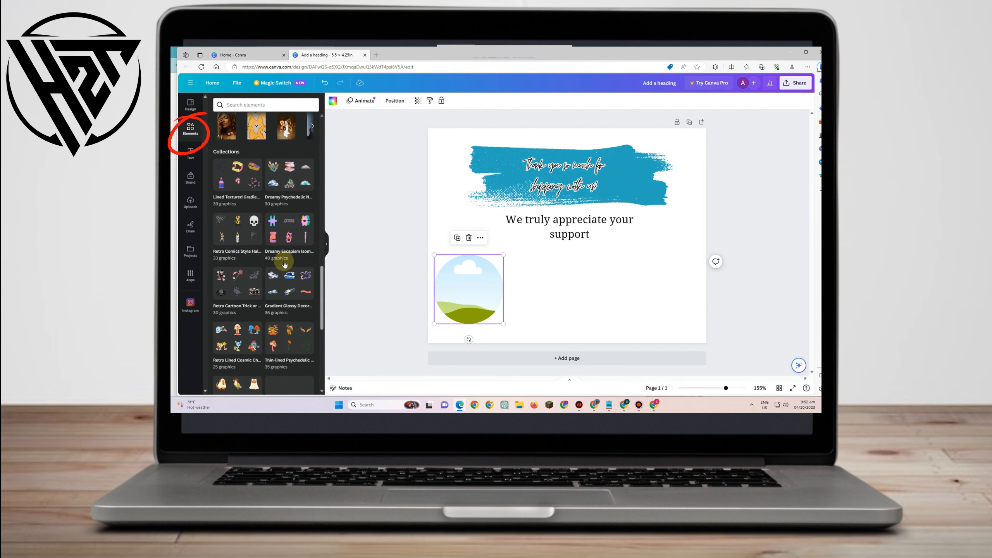
scroll(273, 147, up, 1)
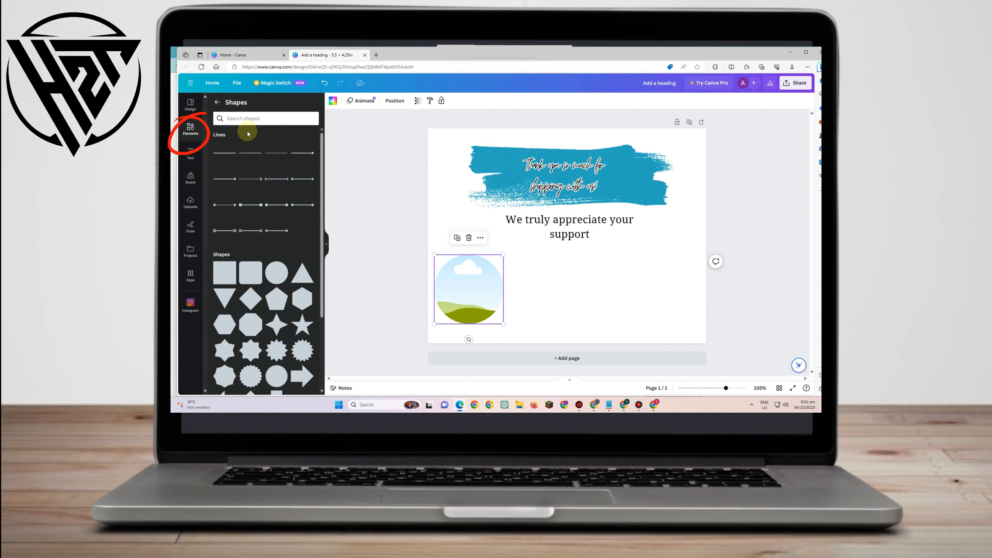
click(280, 279)
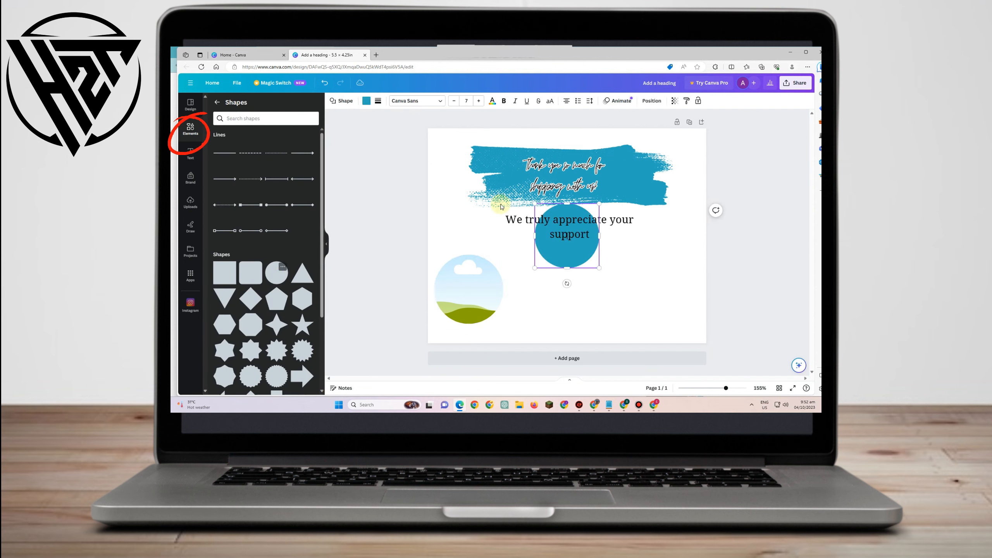
Place the blue circle in the card's lower-left area in place of the circular frame, matching the frame's size.
drag(570, 259, 542, 307)
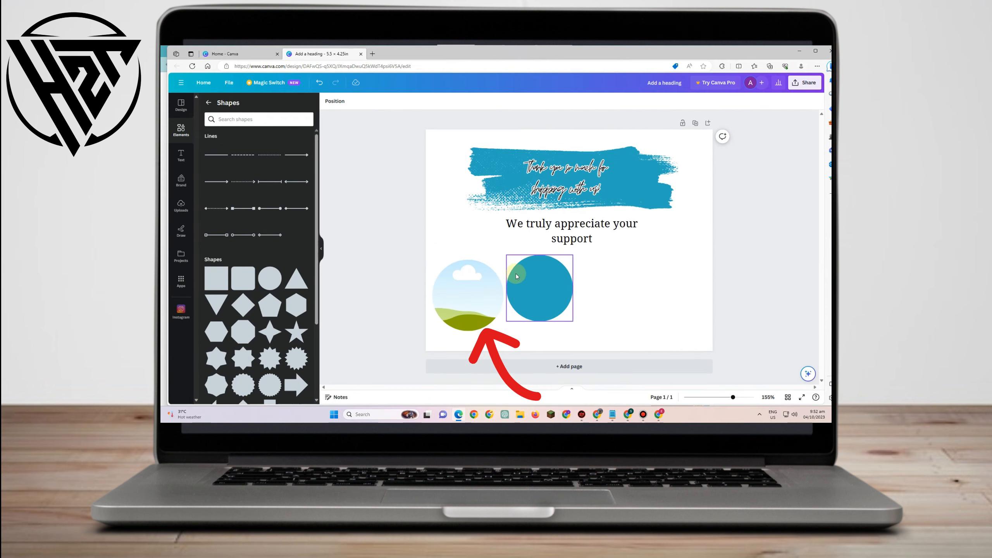
drag(542, 291, 469, 291)
key(Delete)
key(ctrl+z)
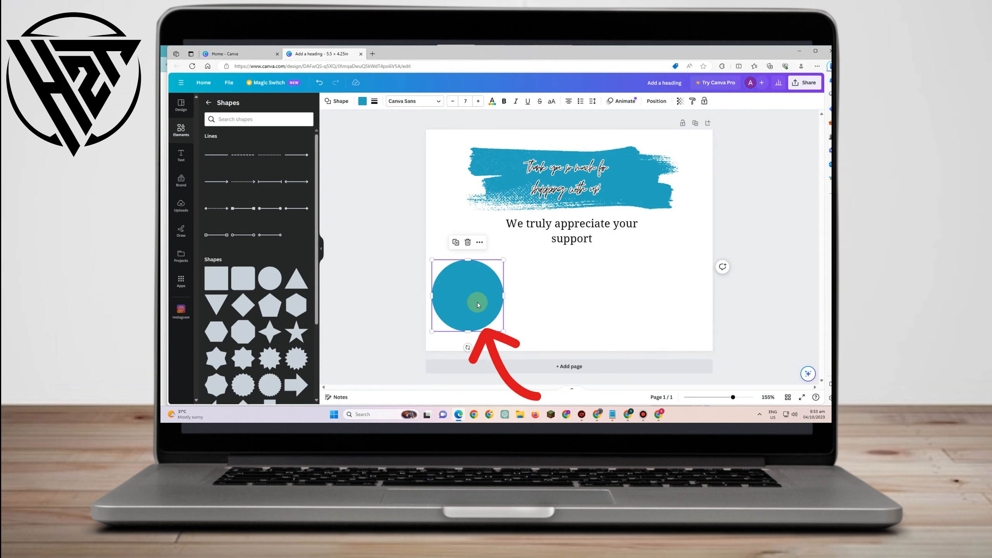
Try light grey and coral fills on the circle.
click(362, 102)
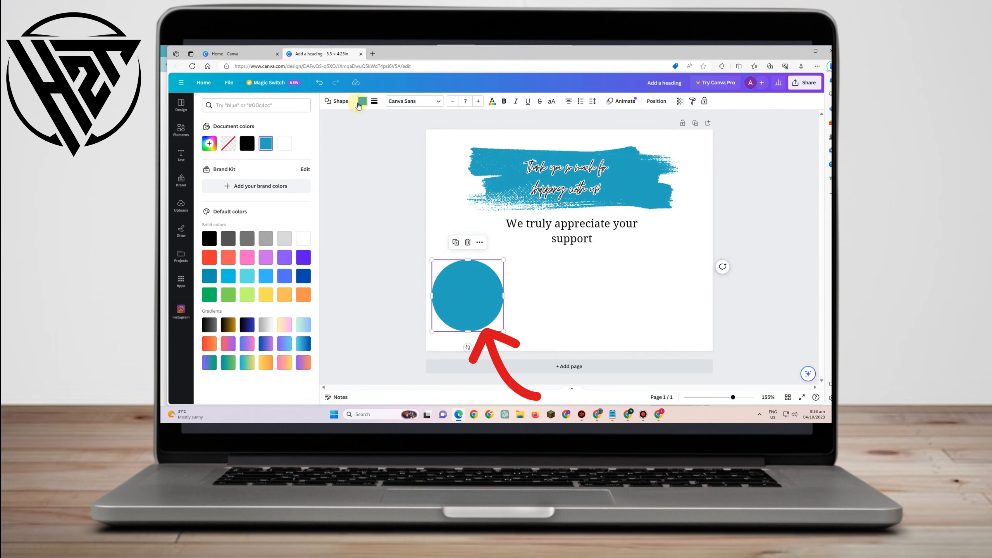
click(285, 238)
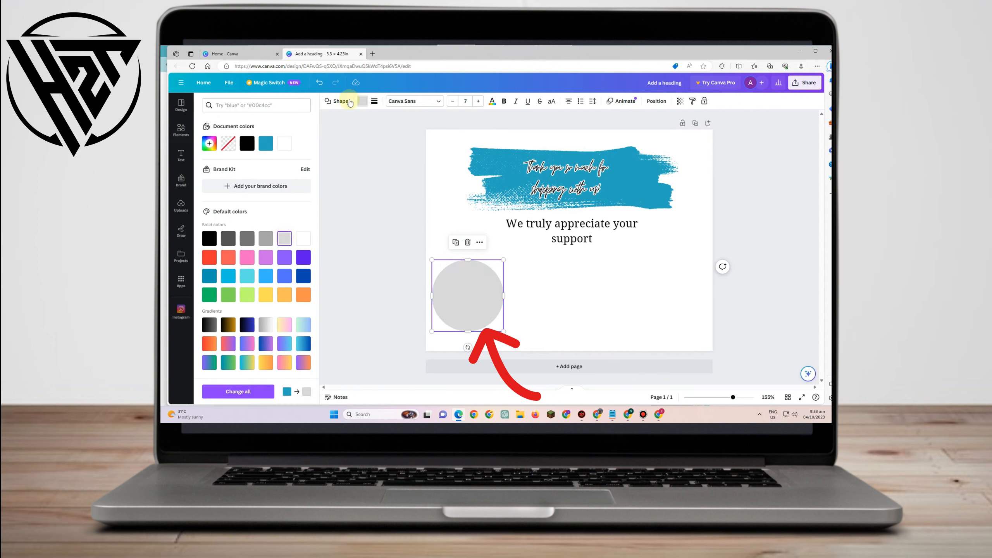
click(229, 259)
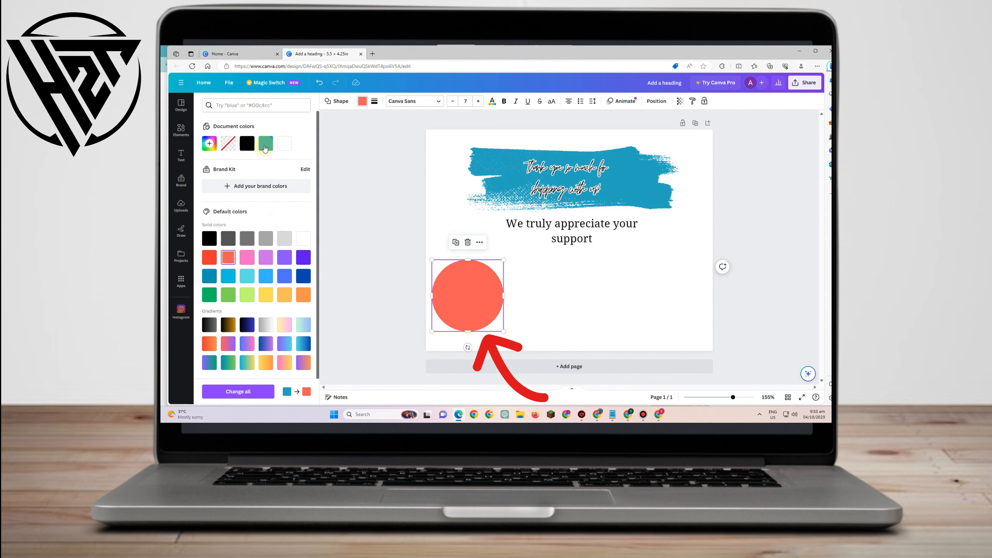
Mix a custom lighter tint of the brush stroke's blue and use it as the circle's fill.
click(210, 148)
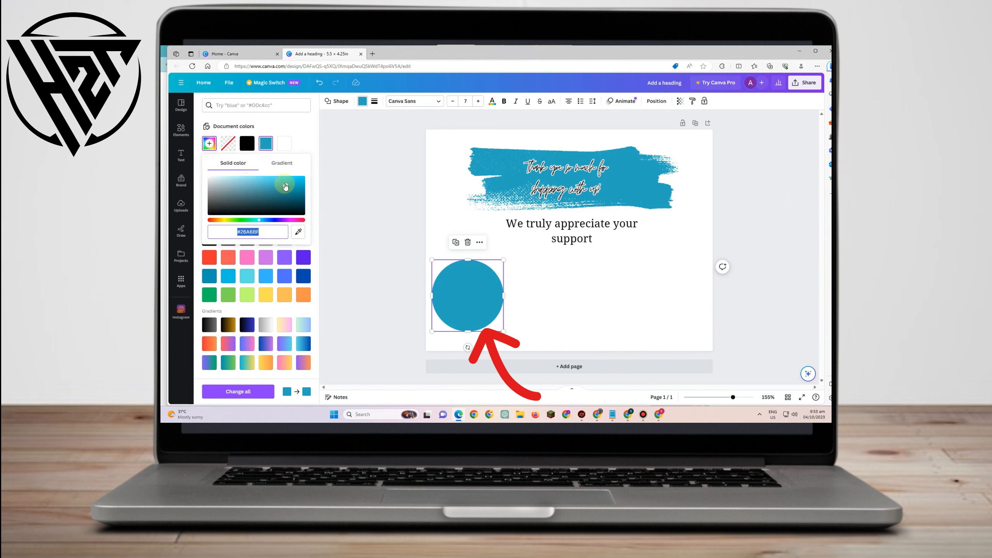
drag(286, 187, 249, 183)
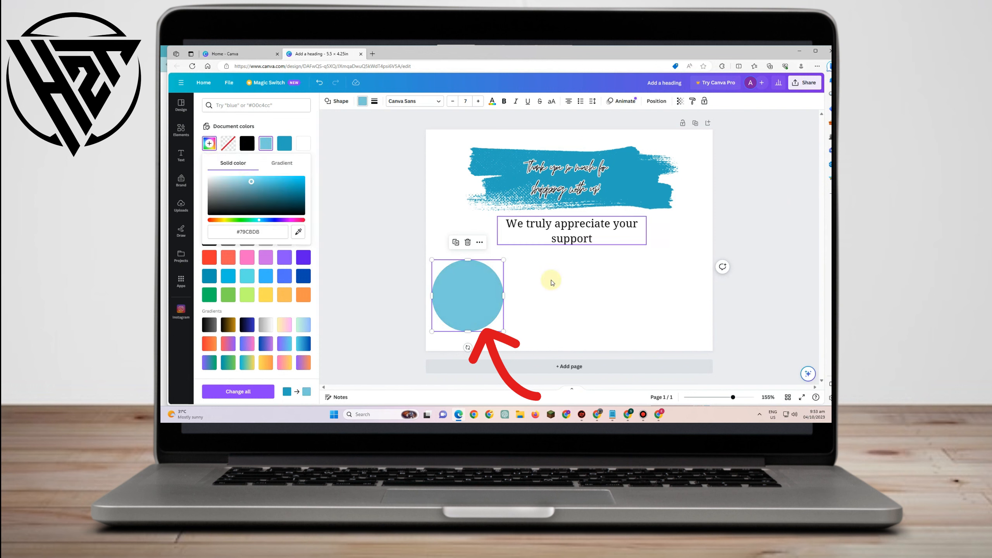
click(544, 289)
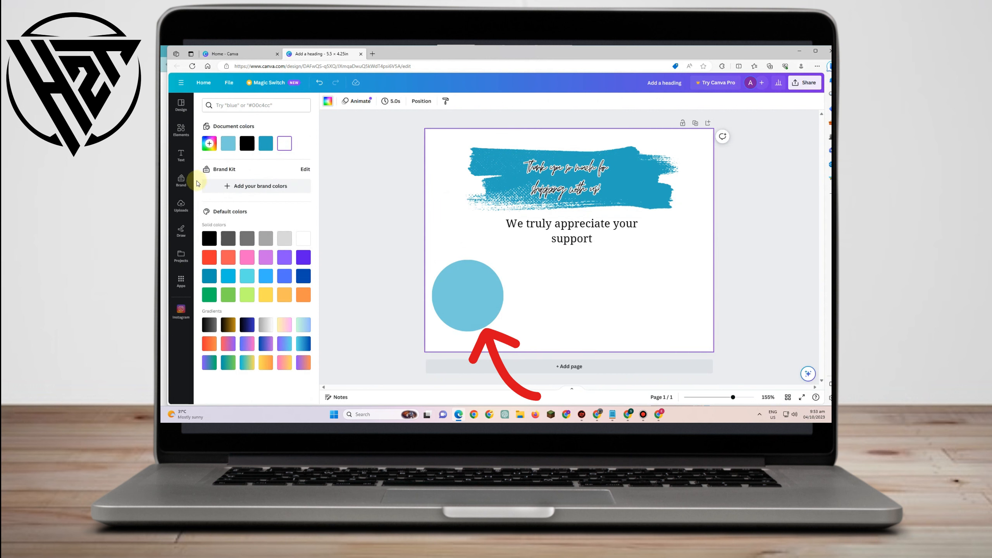
Add a new heading to the card with the text "Your Logo" followed by a line break.
click(181, 155)
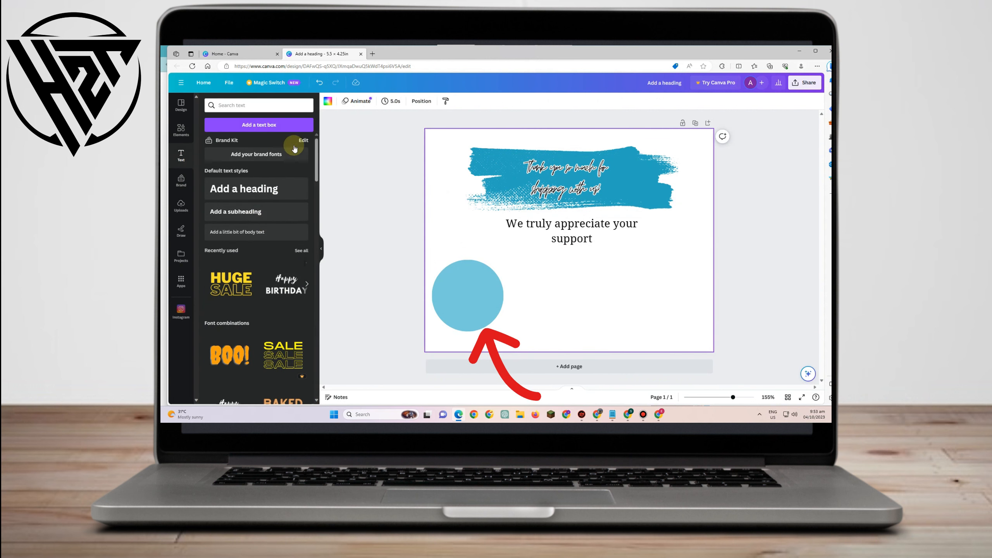
click(241, 201)
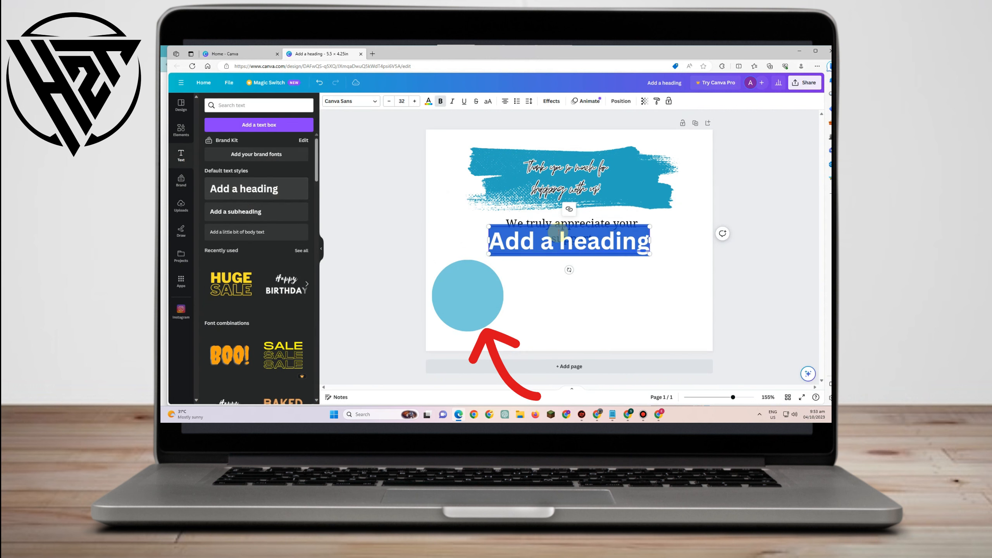
double_click(547, 242)
triple_click(543, 243)
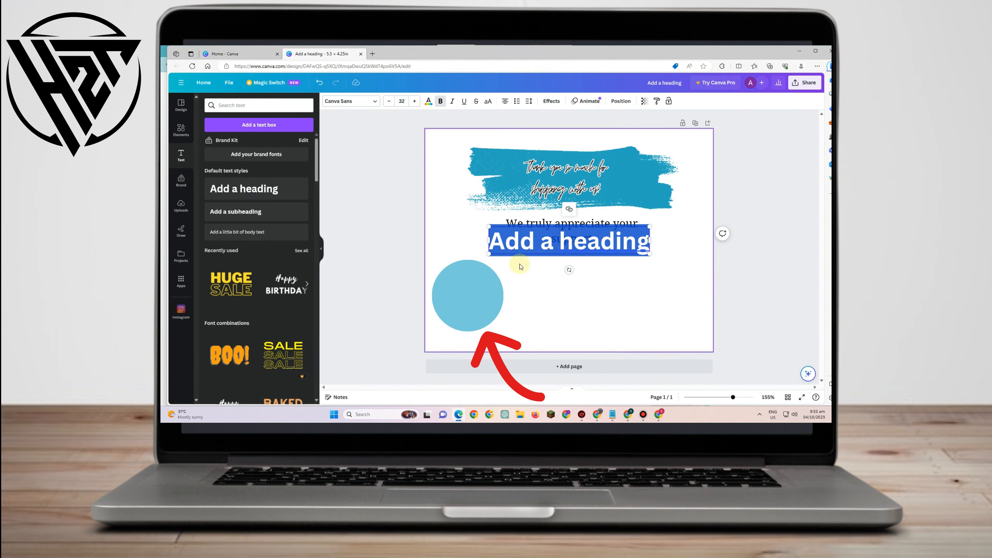
text(Your)
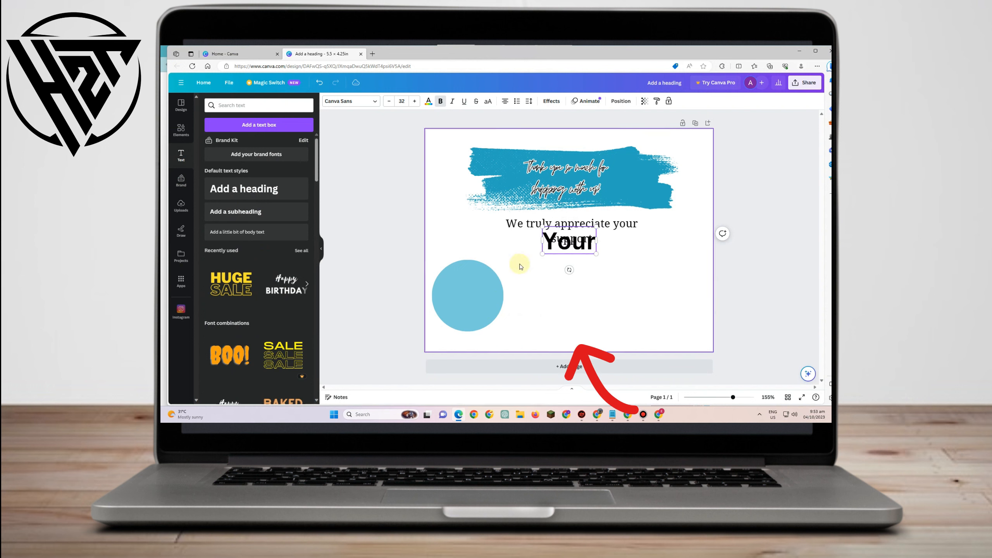
text( Logo)
key(Return)
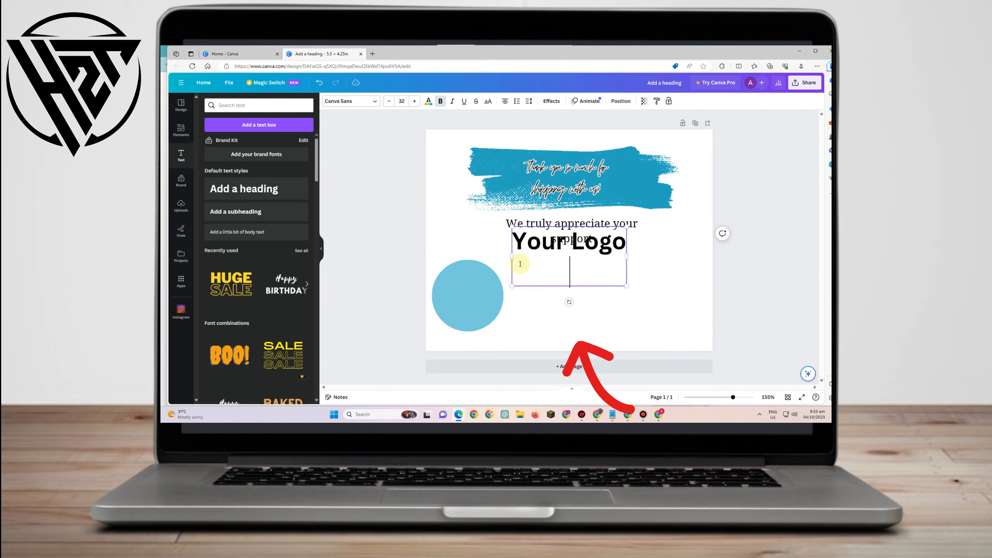
Break the new heading after "Your" so that "Logo" sits on its own second line.
key(BackSpace)
key(BackSpace)
key(BackSpace)
key(BackSpace)
key(BackSpace)
key(BackSpace)
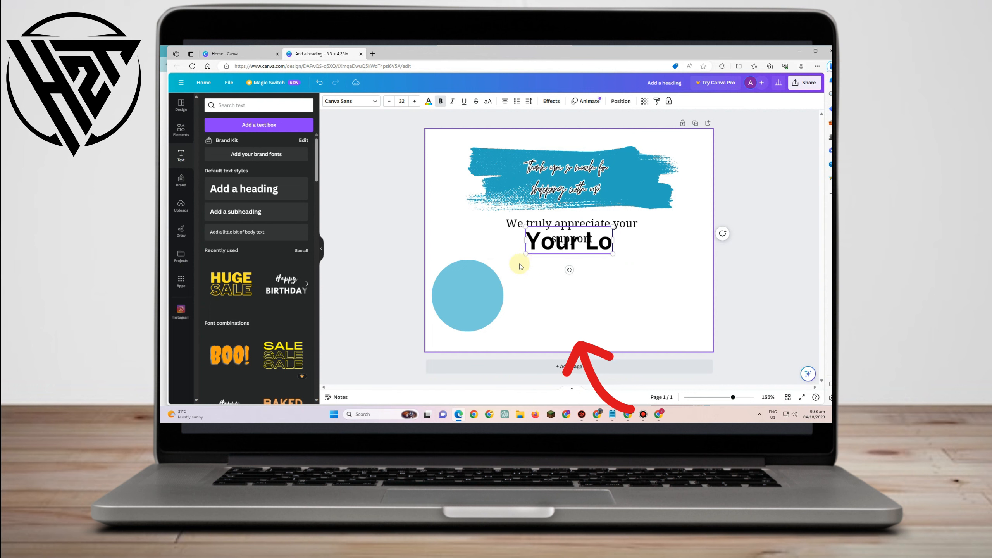
key(Return)
text(Lo)
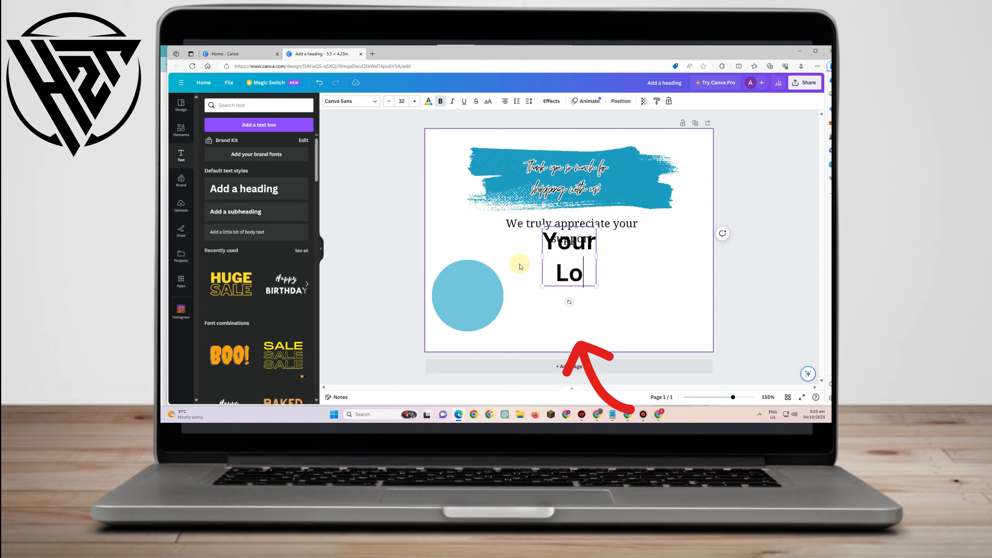
text(h)
key(BackSpace)
text(go)
Add a third line reading "Here" to the "Your Logo" heading.
key(Return)
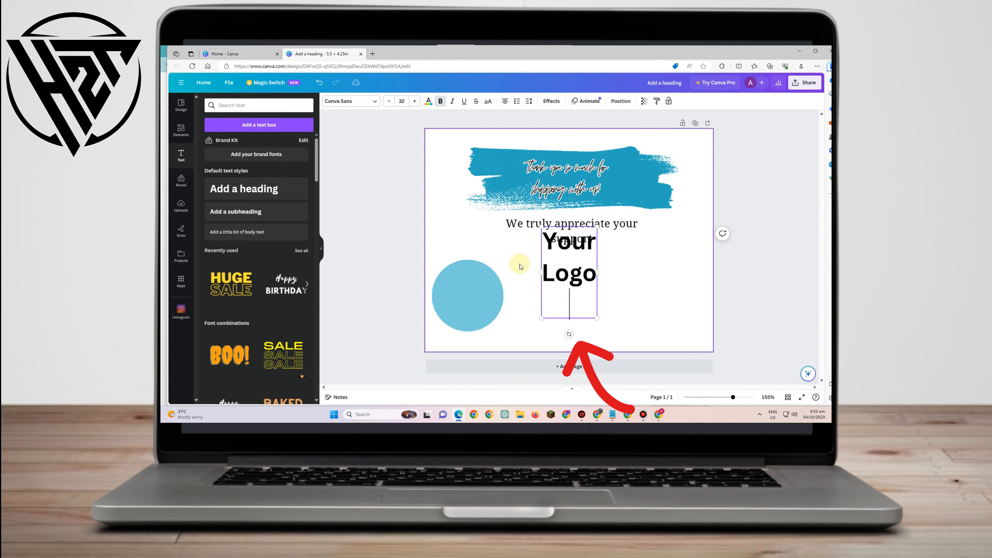
text(HEre)
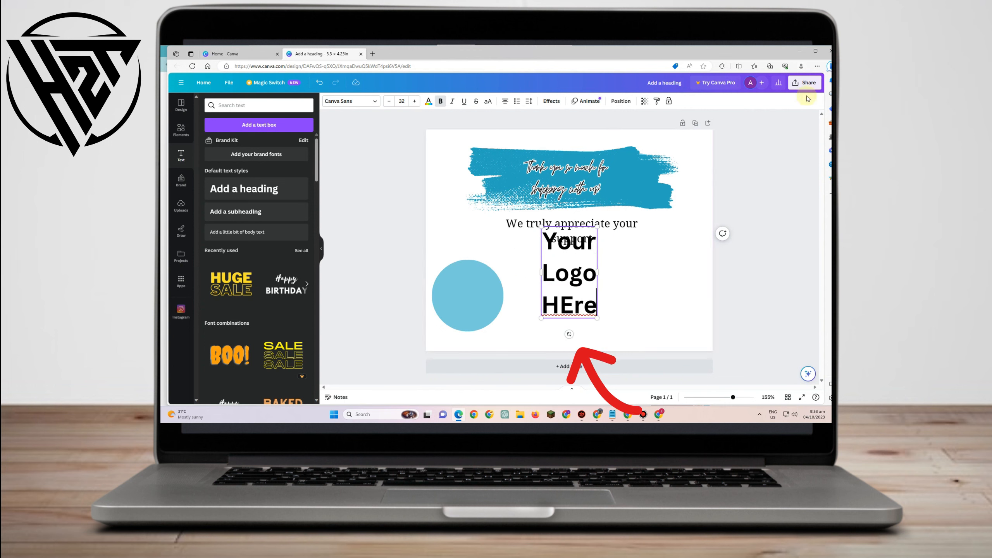
key(BackSpace)
text(er)
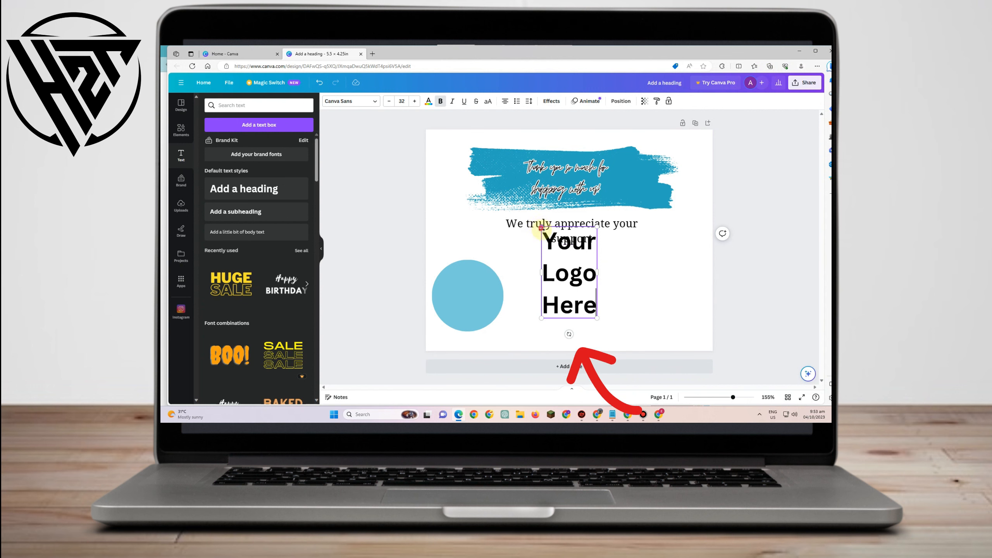
Scale the "Your Logo Here" heading down to font size 19.6 and place it on the blue circle.
drag(539, 226, 558, 269)
drag(588, 288, 564, 297)
drag(584, 255, 451, 269)
Try the Virtual font on all of the "Your Logo Here" text.
key(ctrl+a)
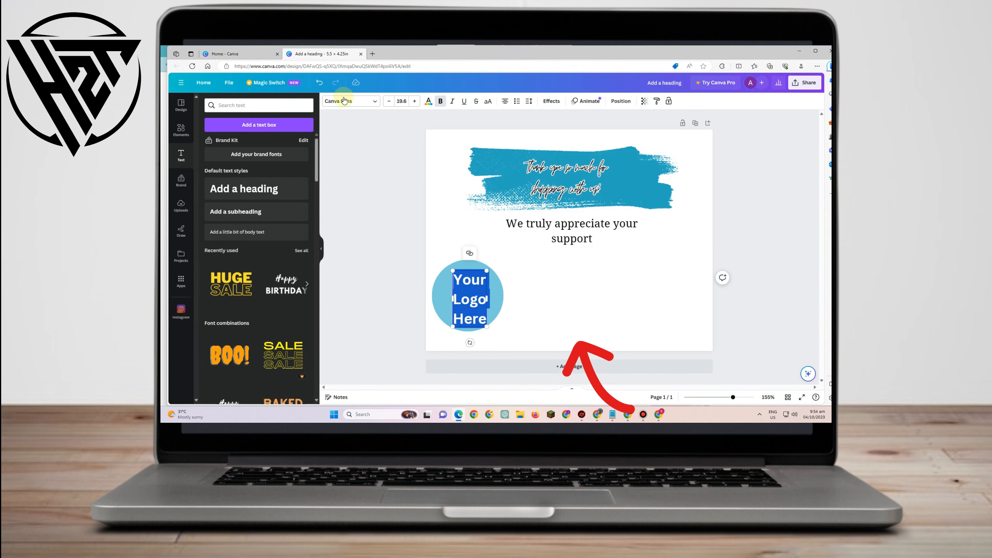
click(299, 162)
scroll(242, 254, down, 10)
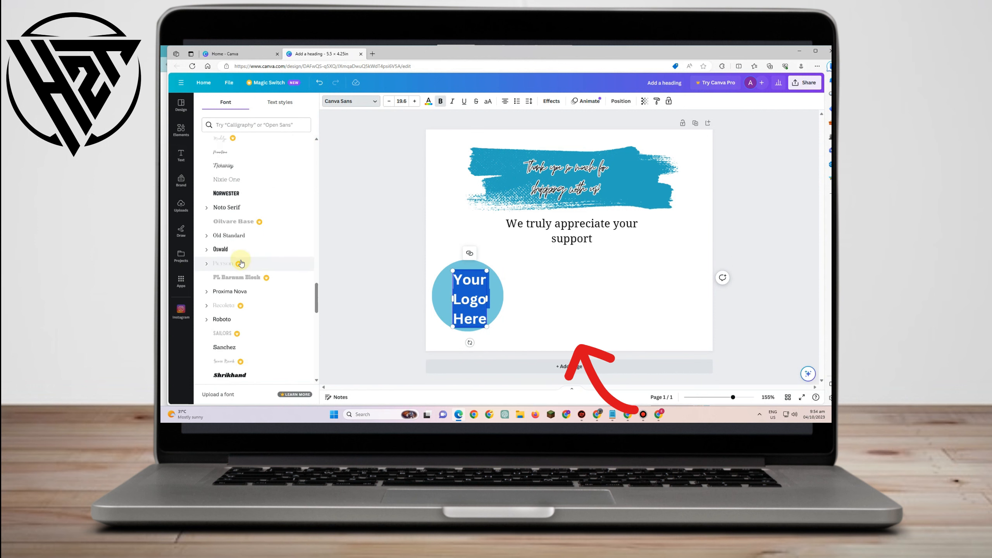
scroll(243, 273, down, 2)
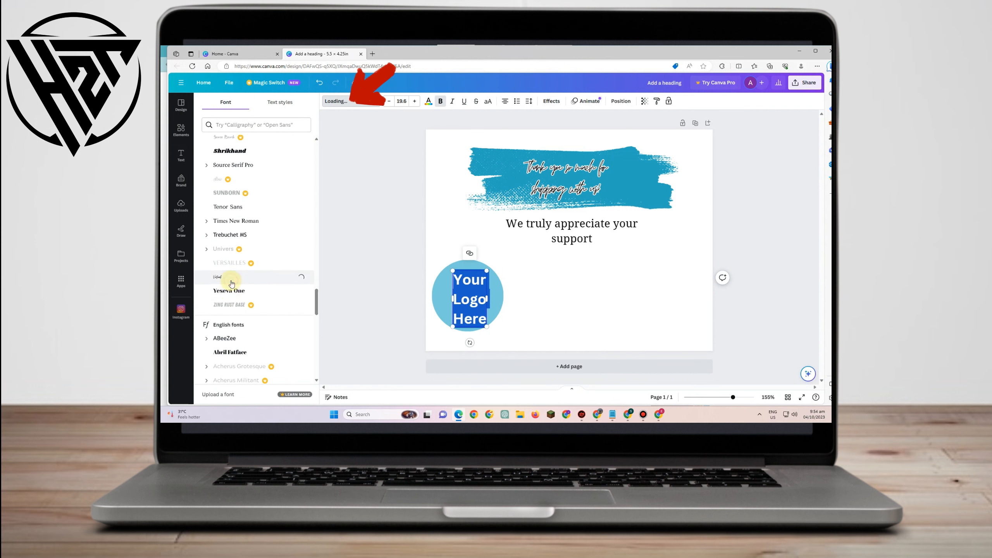
click(231, 281)
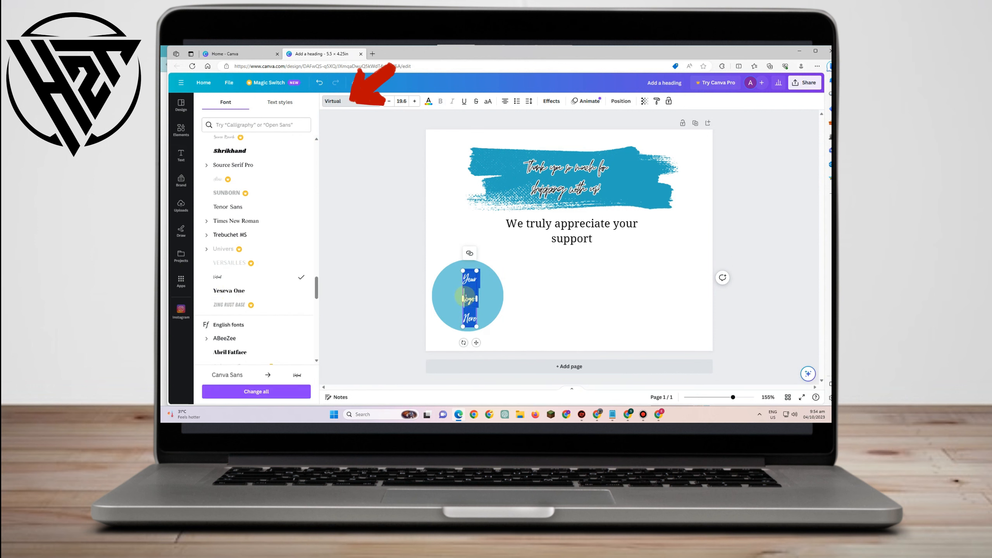
Widen the logo text box to about 1.2 in and adjust its spacing, with wider letter spacing and slightly tighter line spacing.
mouse_move(459, 300)
mouse_down()
mouse_move(449, 299)
mouse_move(498, 300)
mouse_move(439, 299)
mouse_up()
click(529, 101)
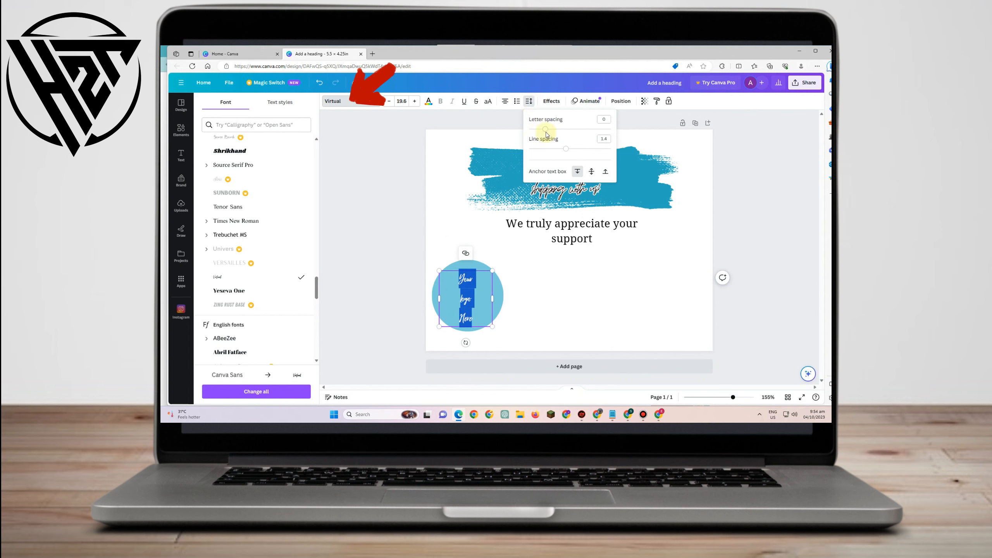
drag(546, 129, 563, 151)
drag(438, 299, 429, 298)
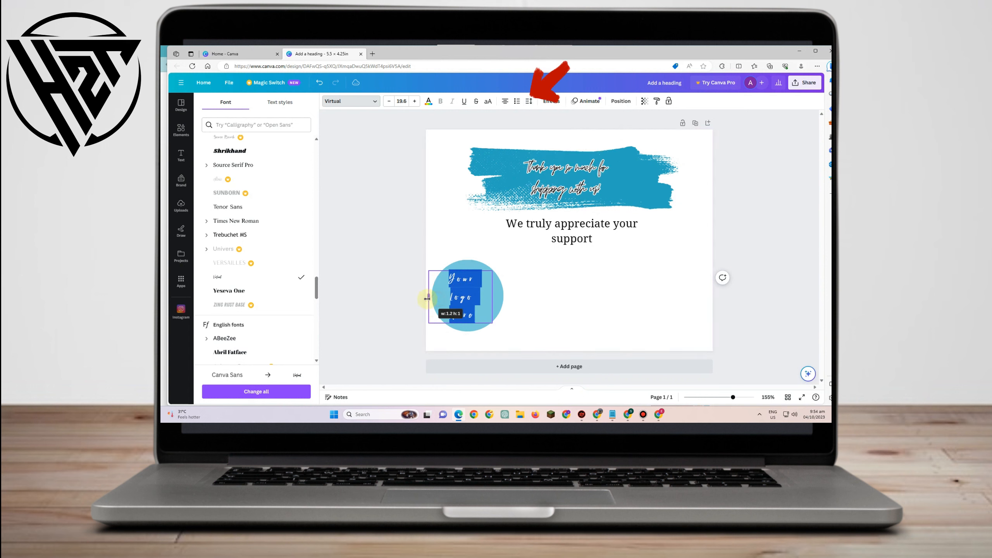
Set the logo text in Yeseva One and scale it down to font size 17.2 within the blue circle.
click(229, 291)
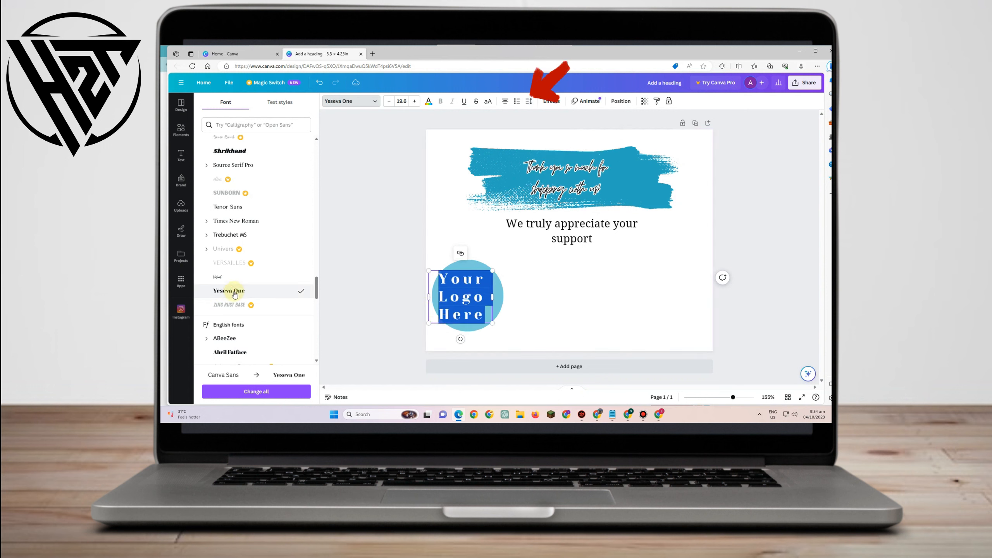
drag(432, 277, 461, 302)
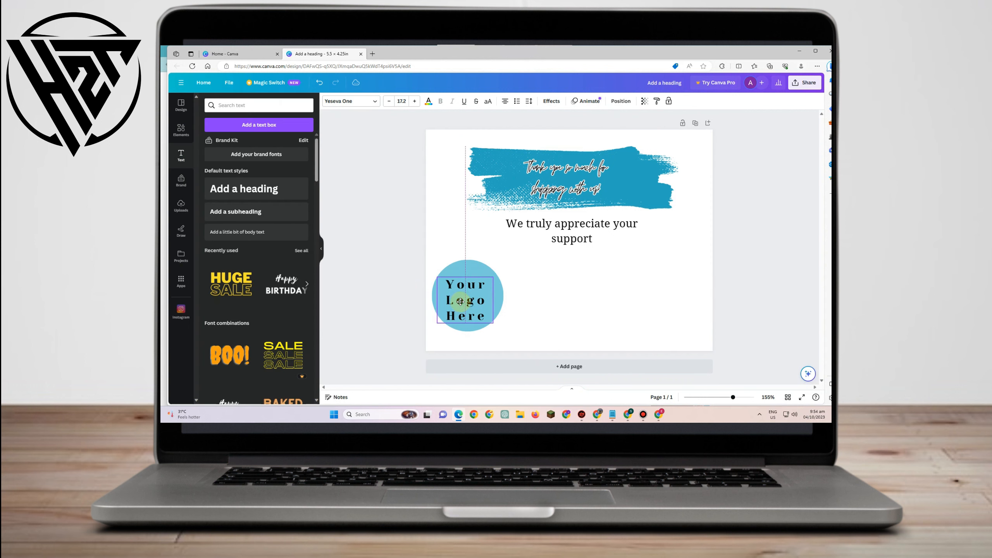
Colour the "Your Logo Here" text red and centre it on the blue circle.
triple_click(481, 299)
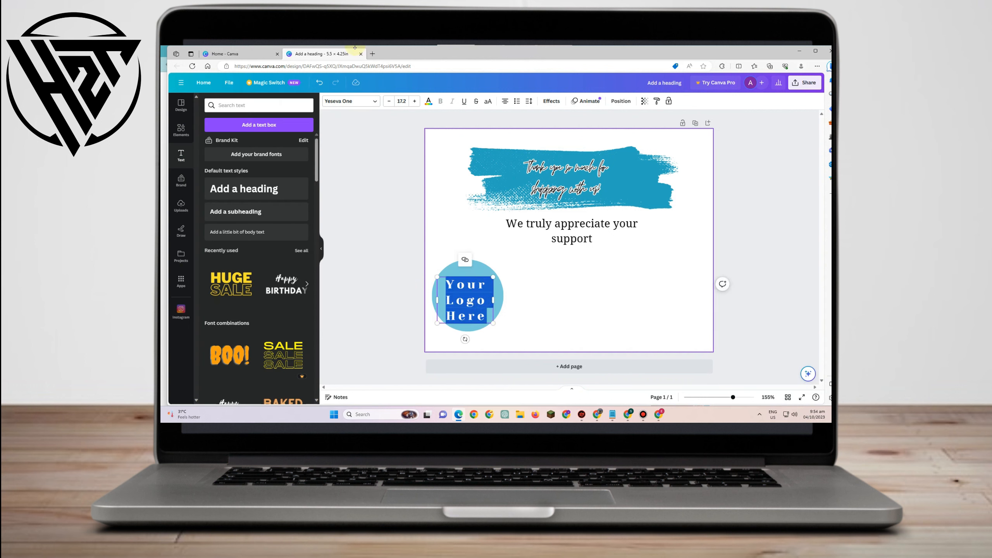
click(430, 103)
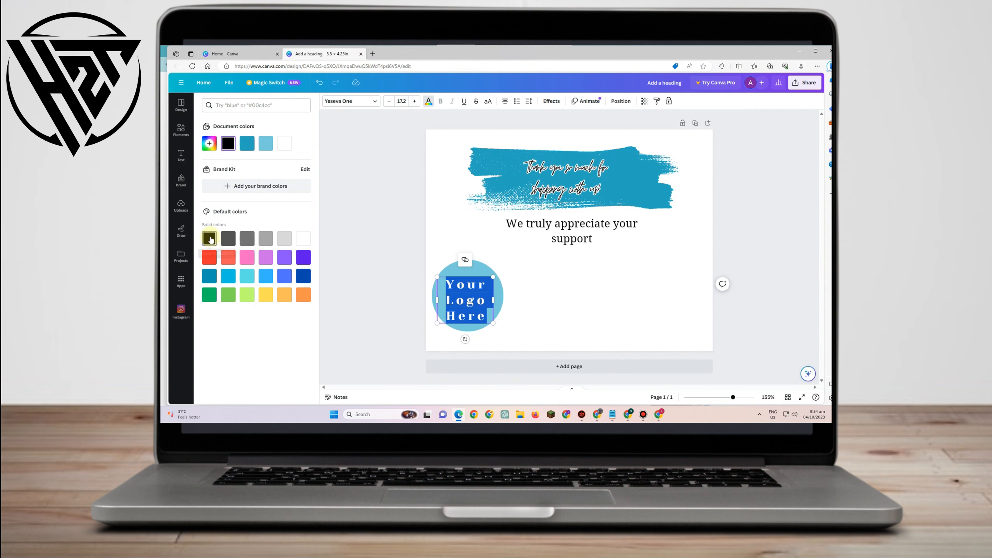
click(209, 258)
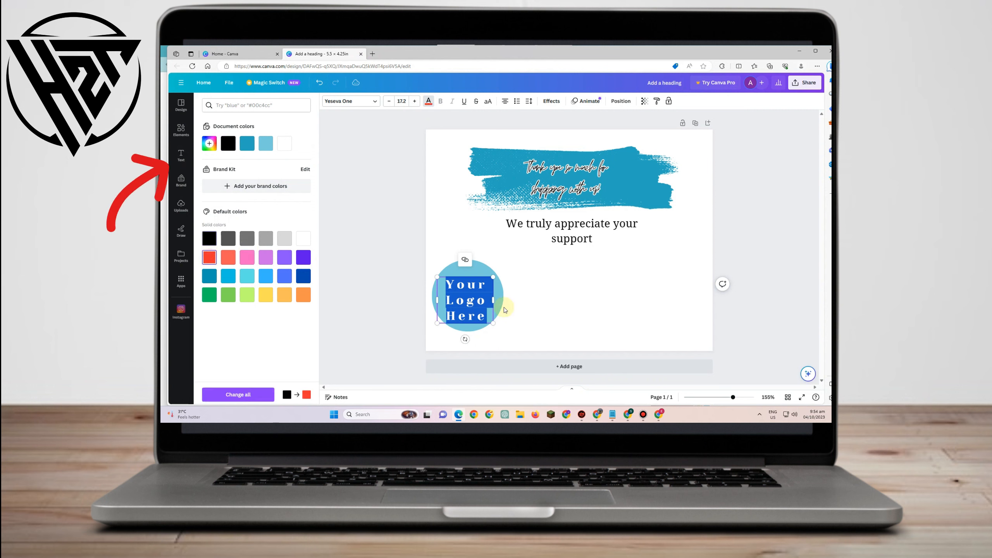
click(471, 299)
drag(471, 301, 474, 296)
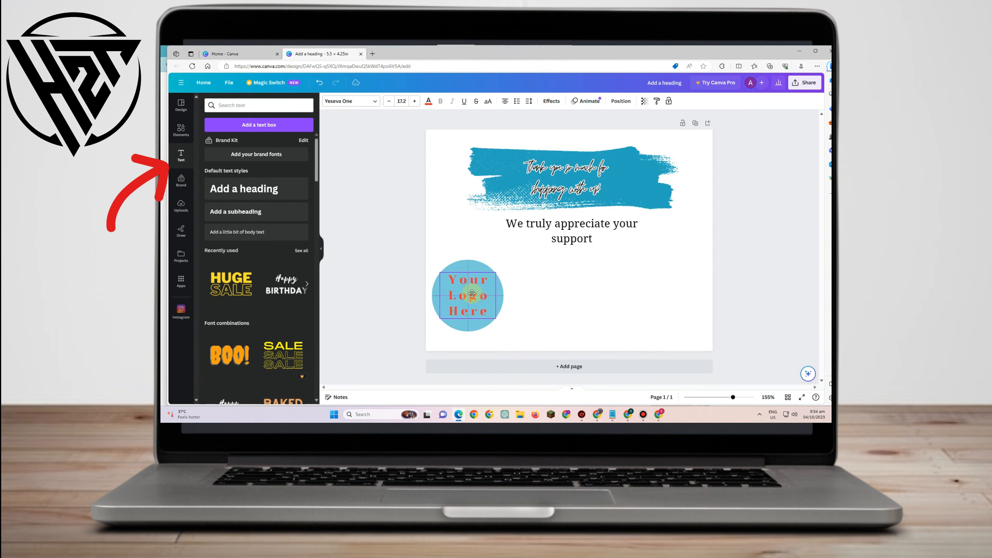
Browse the available fonts for an alternative typeface for the "Your Logo Here" text.
click(256, 327)
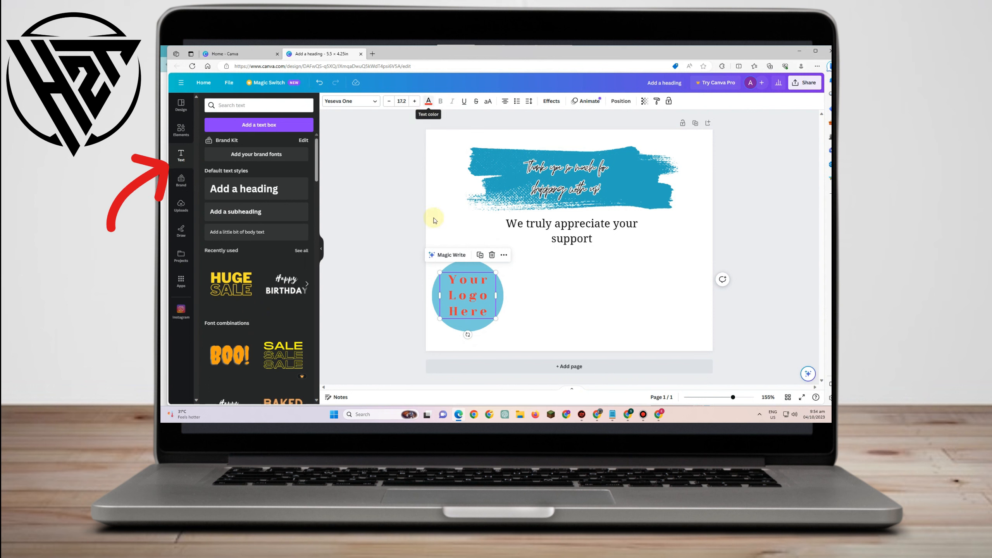
click(470, 295)
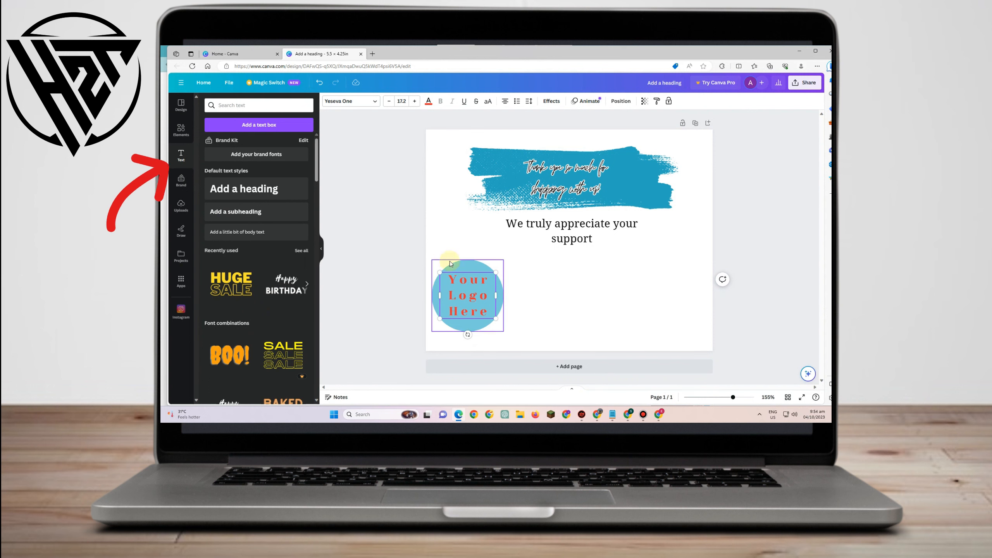
click(364, 102)
scroll(242, 341, down, 5)
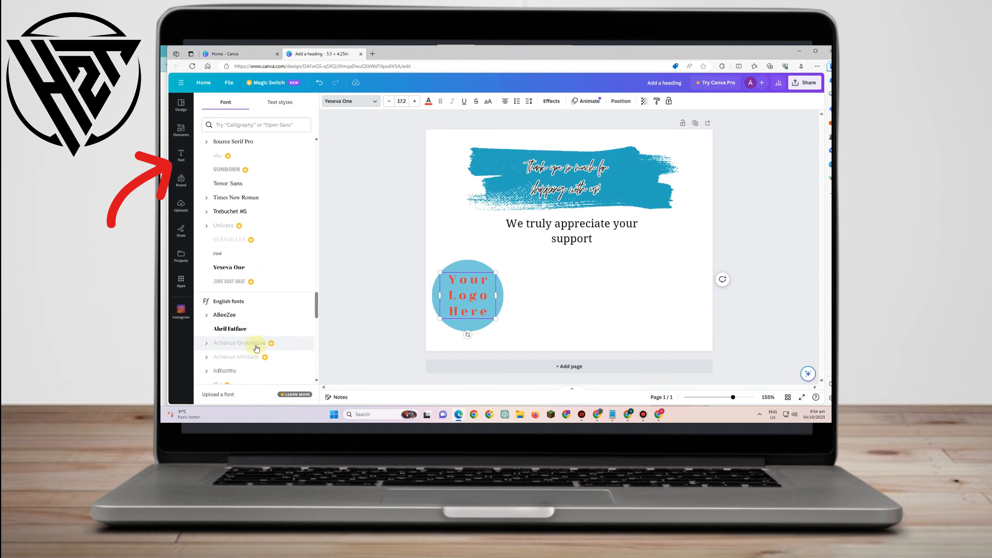
scroll(226, 356, down, 2)
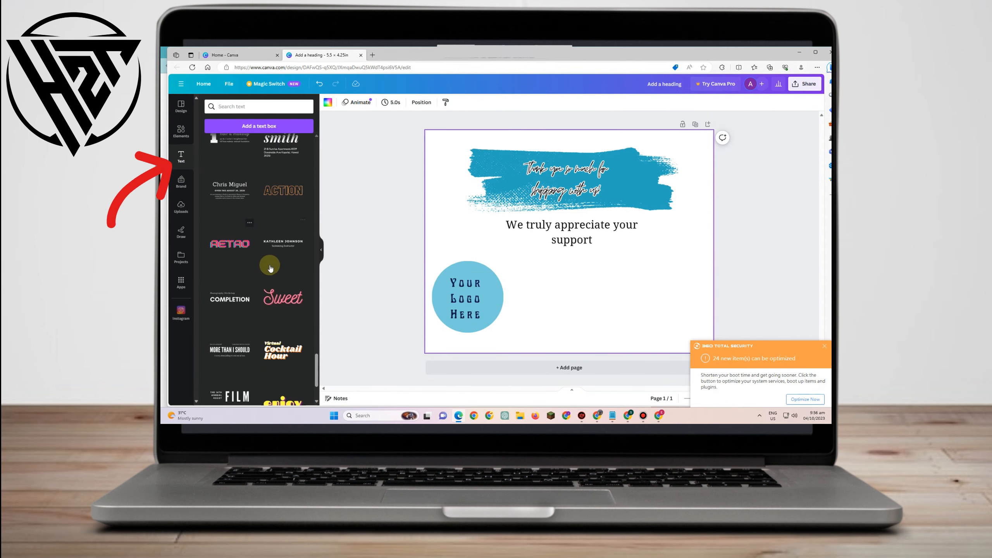
Add the "TALK TO US" contact-details font combination to the card beside the blue circle.
scroll(292, 306, down, 5)
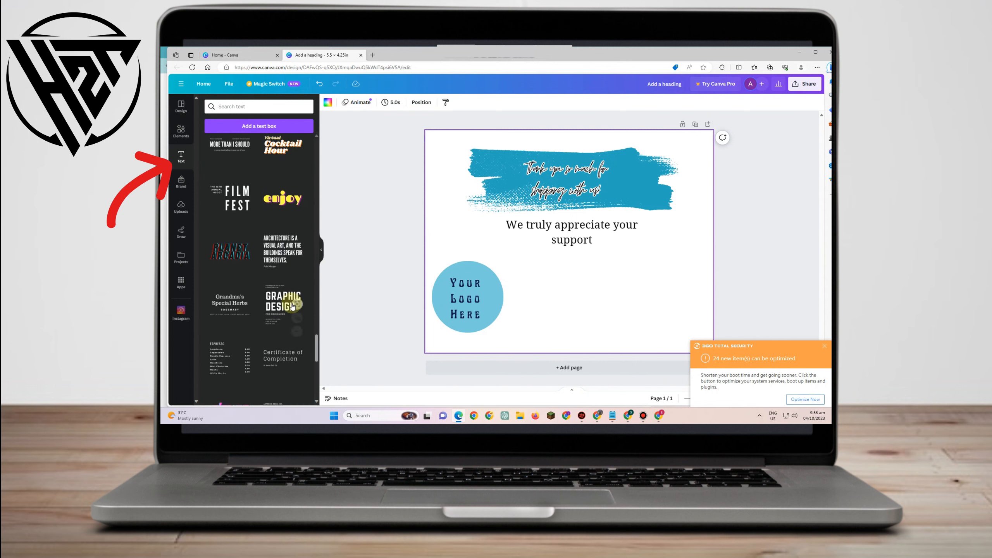
scroll(292, 306, down, 10)
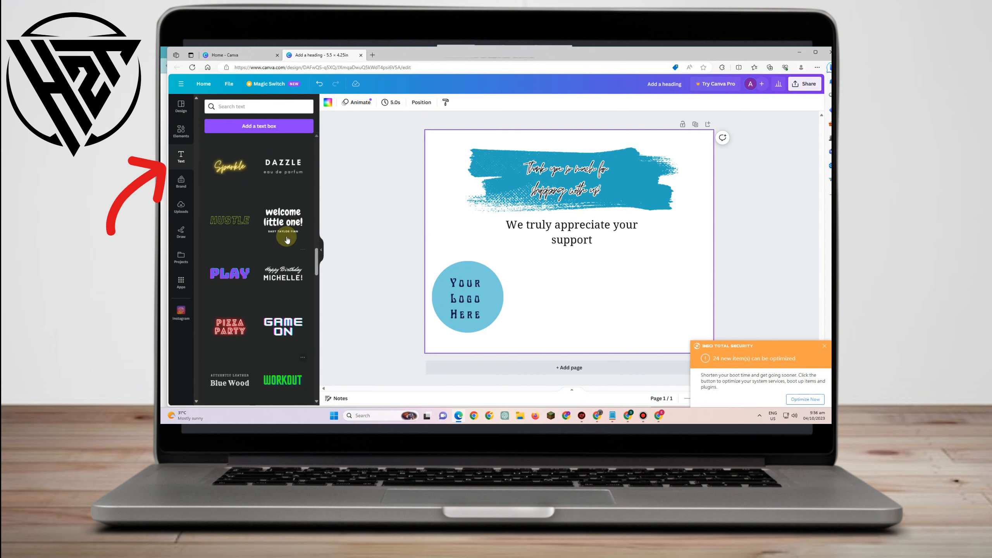
scroll(287, 239, down, 10)
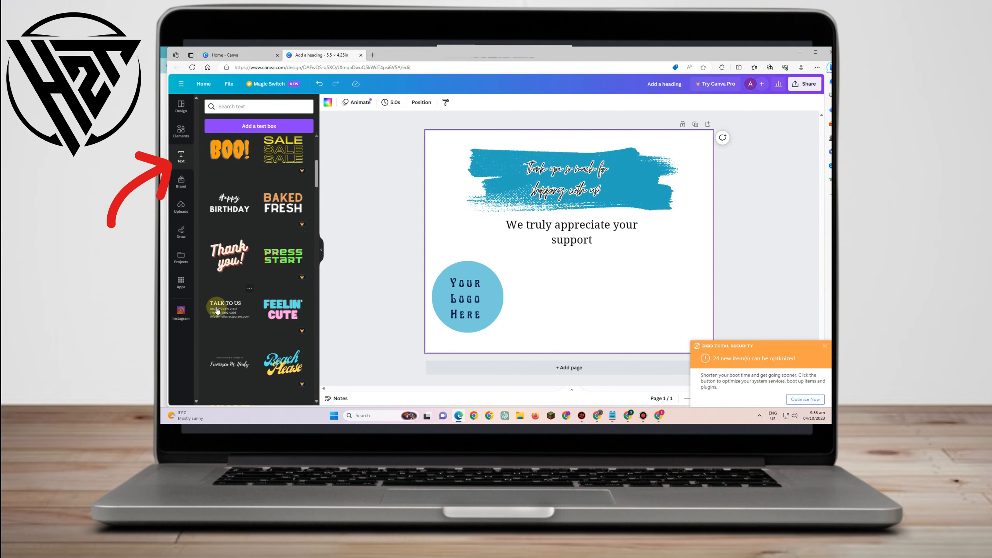
drag(217, 311, 527, 285)
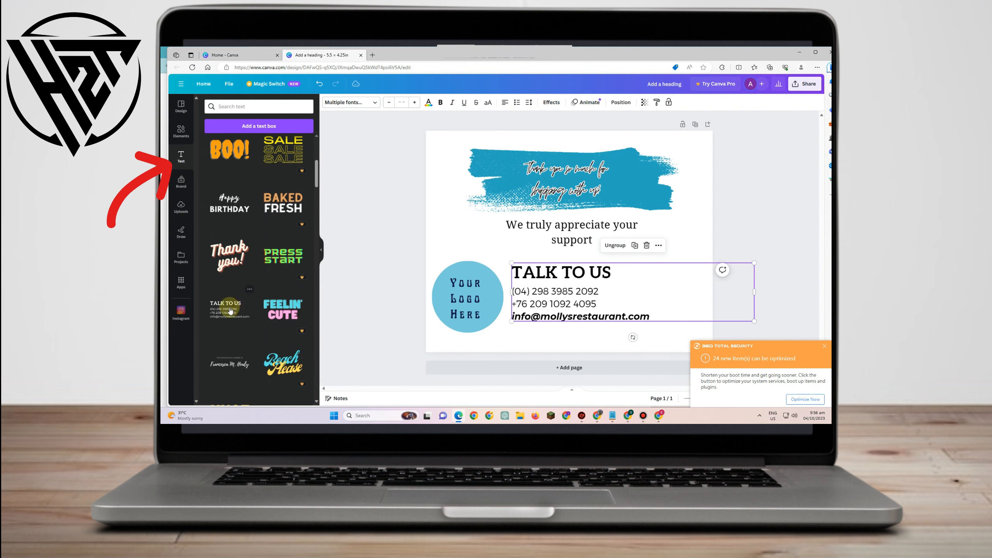
Narrow and shrink the "TALK TO US" contact block and fit it into the card's lower-right corner.
drag(751, 288, 658, 312)
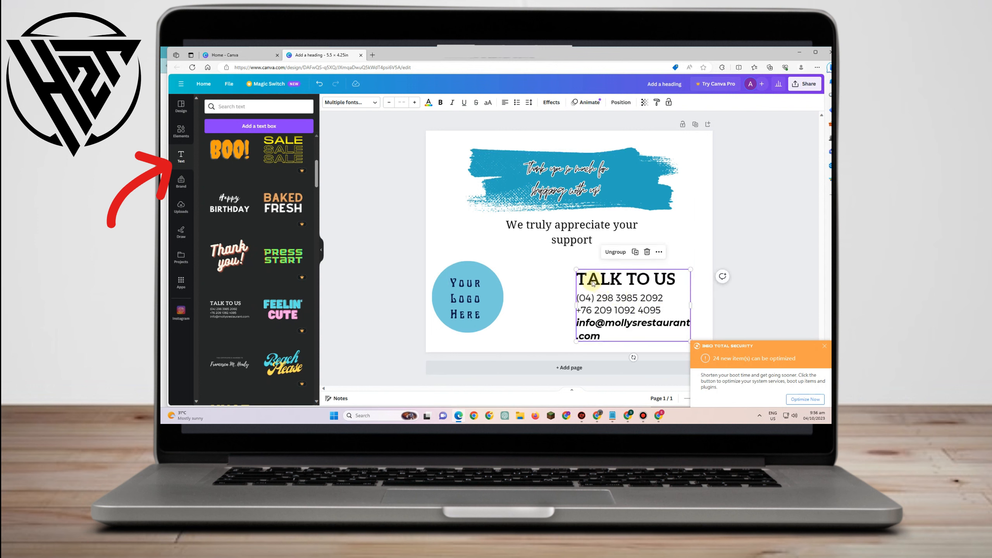
drag(576, 269, 603, 286)
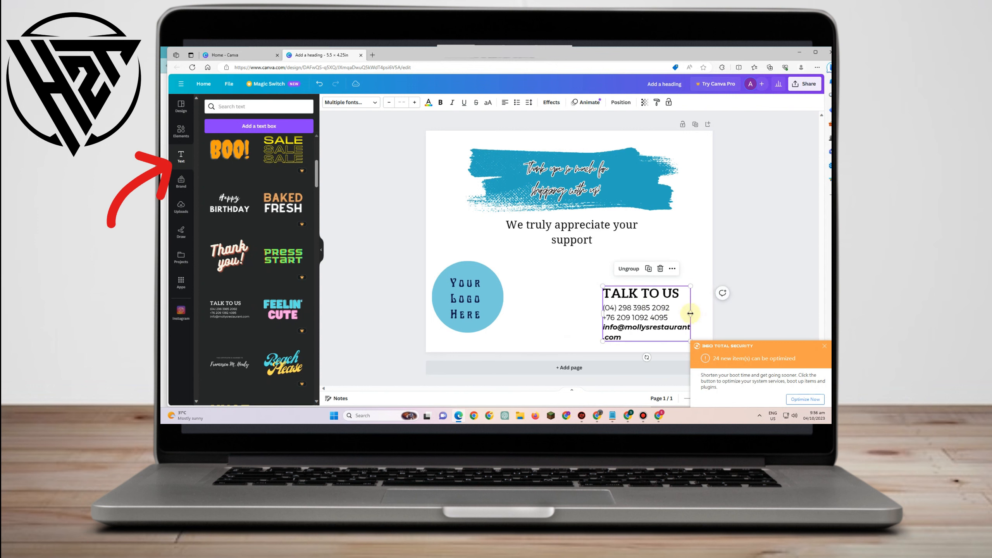
drag(691, 313, 702, 314)
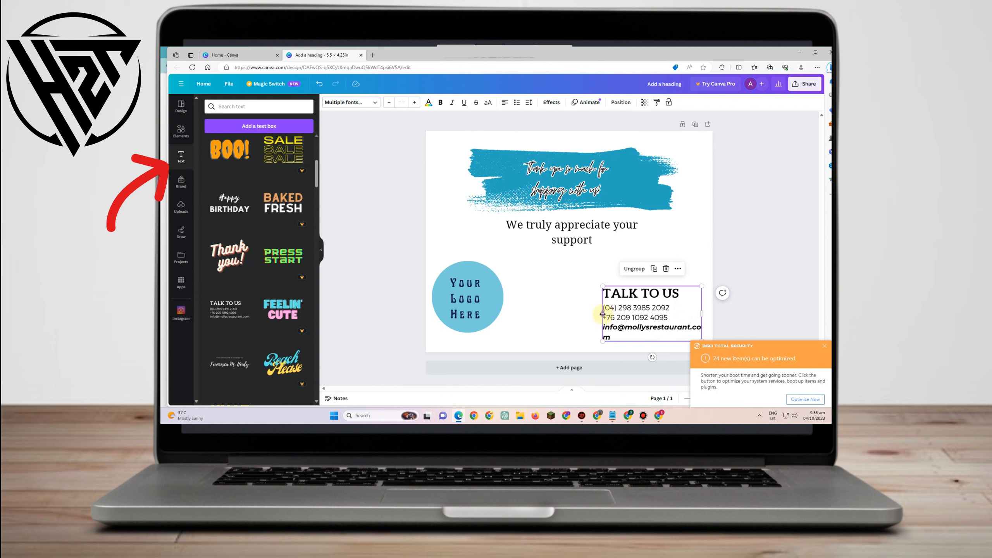
mouse_move(602, 314)
mouse_down()
mouse_move(590, 320)
mouse_move(614, 297)
mouse_move(624, 304)
mouse_move(581, 325)
mouse_move(668, 328)
mouse_up()
click(823, 346)
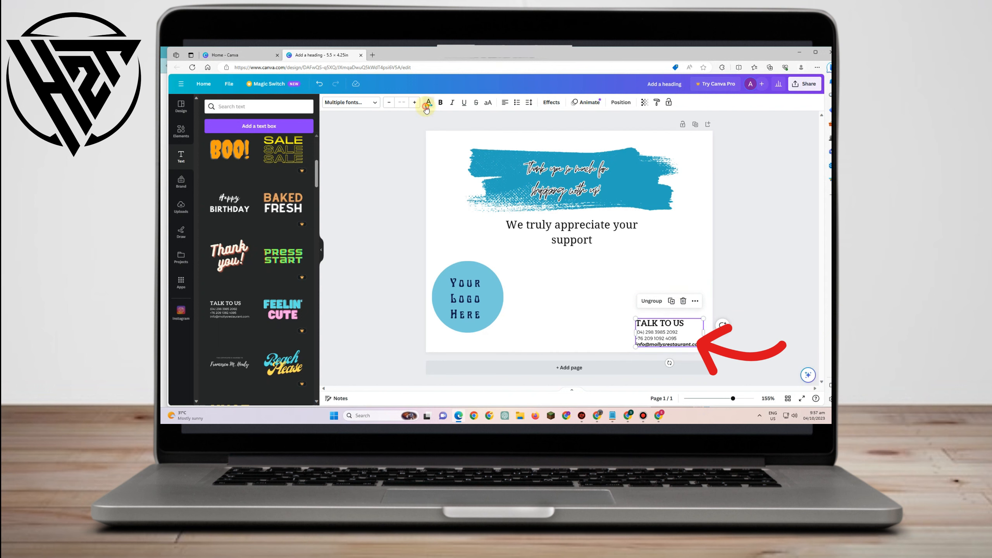
Recolour all text of the "TALK TO US" contact block to the dark teal blue default colour.
click(429, 103)
click(228, 277)
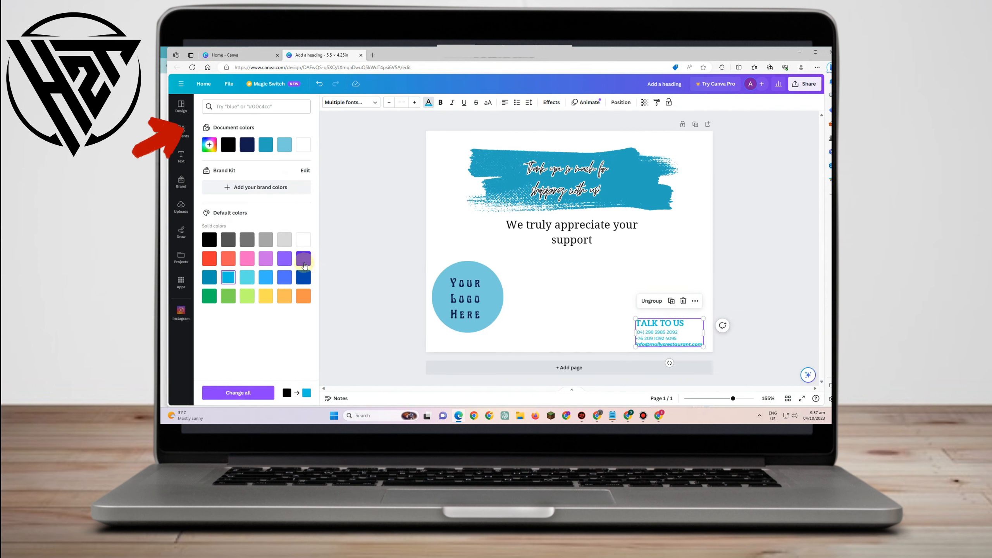
click(308, 280)
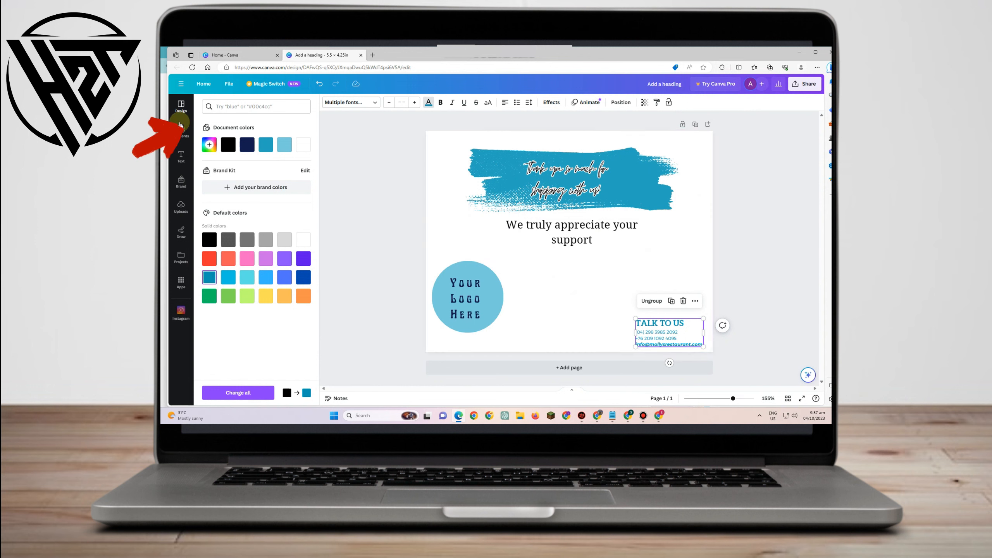
Search the shape elements for "instagram icon", and leave the shape results for the design templates.
click(181, 125)
click(247, 120)
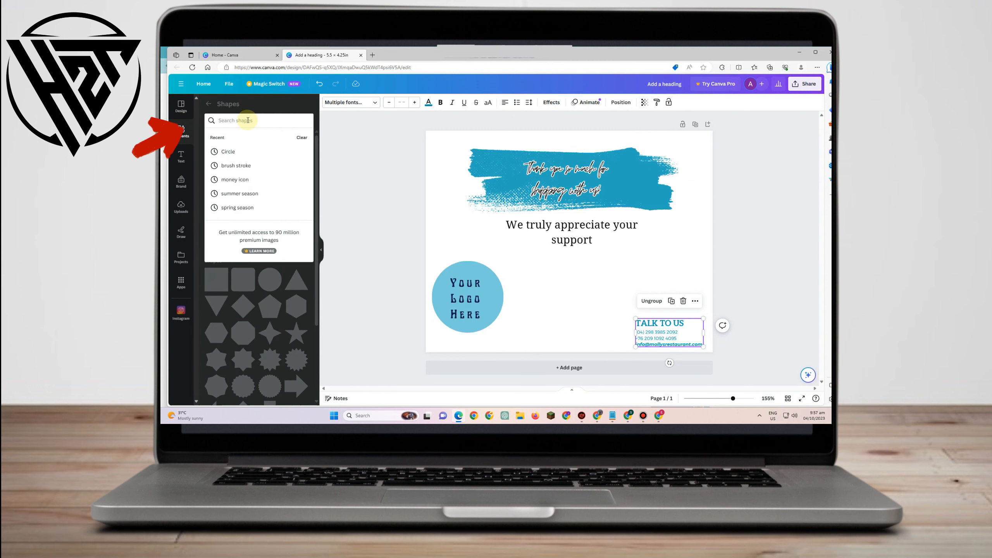
text(instag)
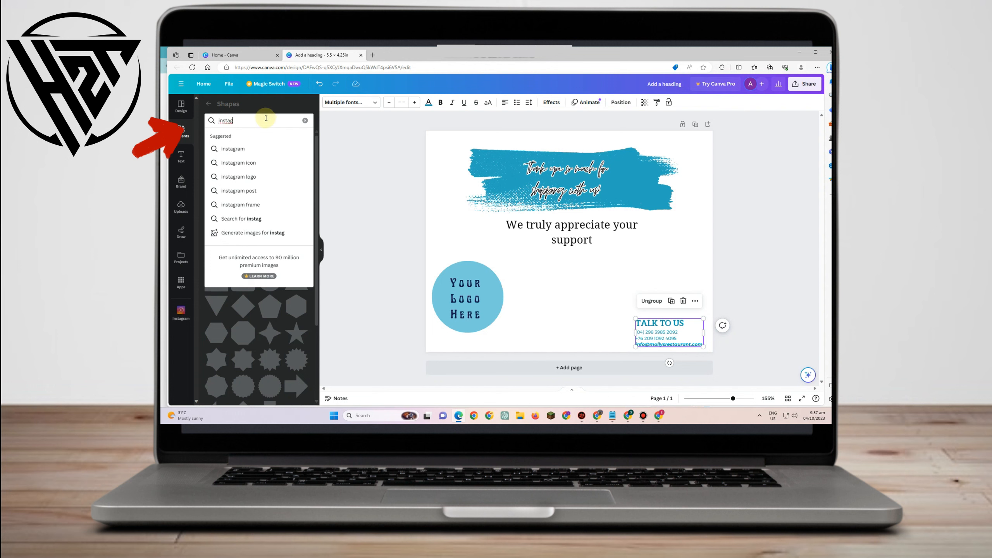
click(259, 162)
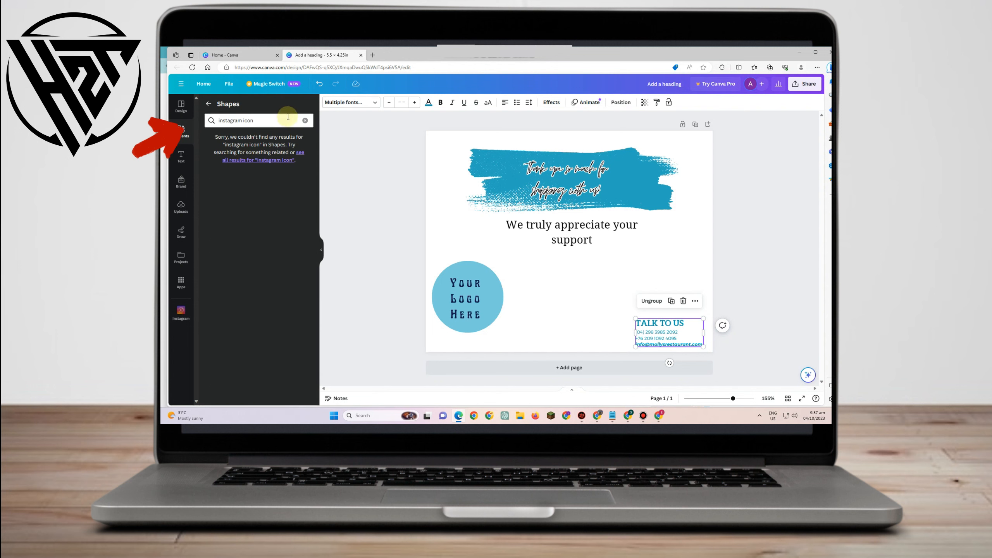
click(177, 114)
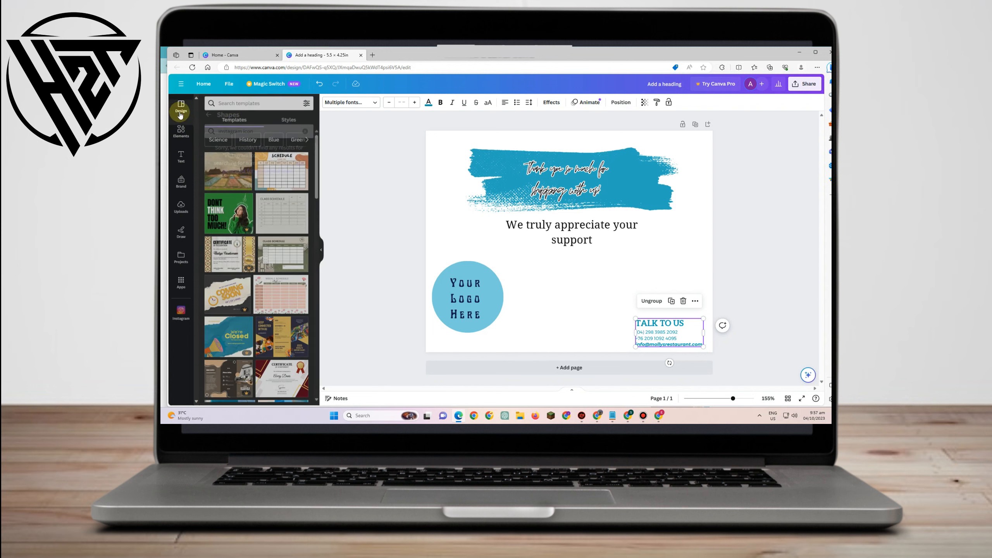
Search the design templates for "instagram icon", and leave the template results for the elements library.
click(234, 107)
text(instagram icon)
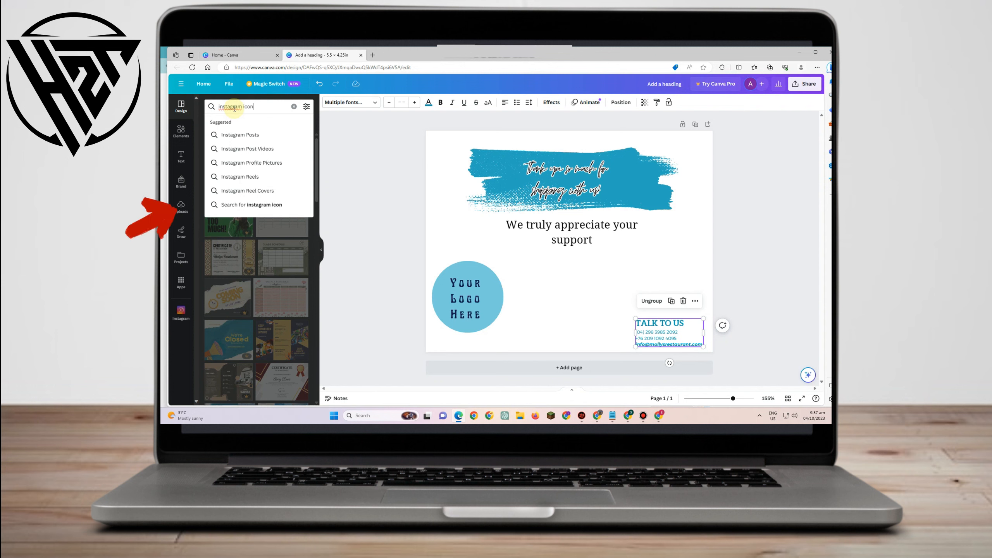
key(Return)
click(242, 110)
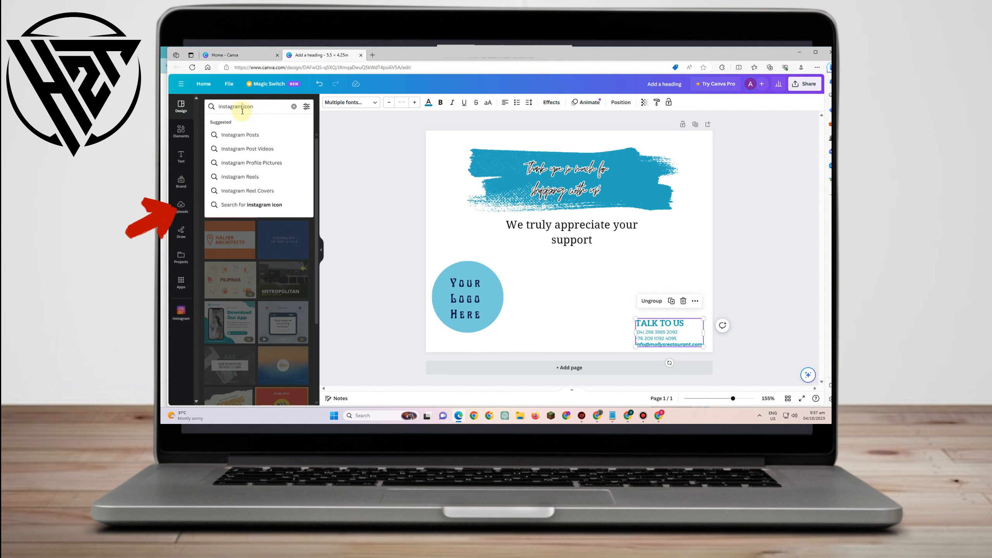
key(Return)
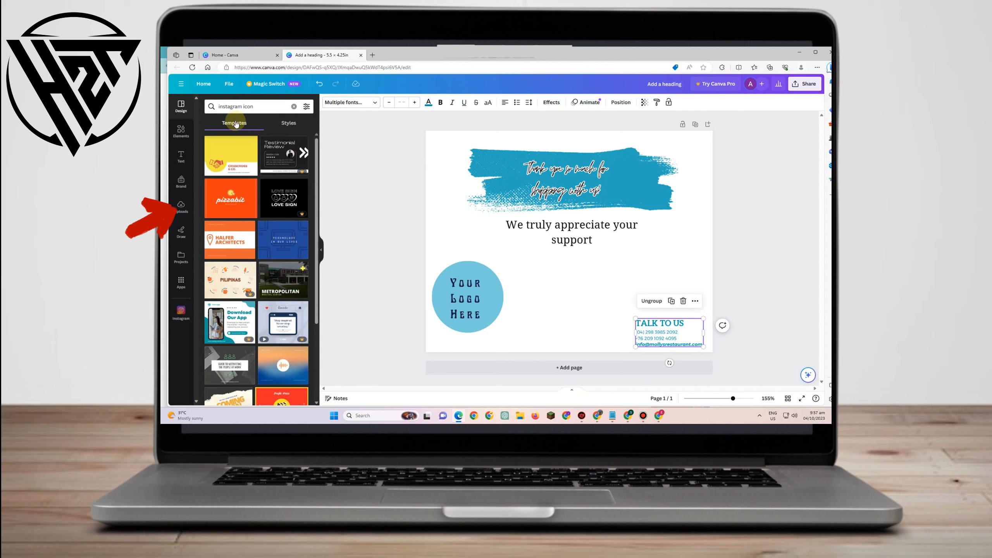
click(260, 105)
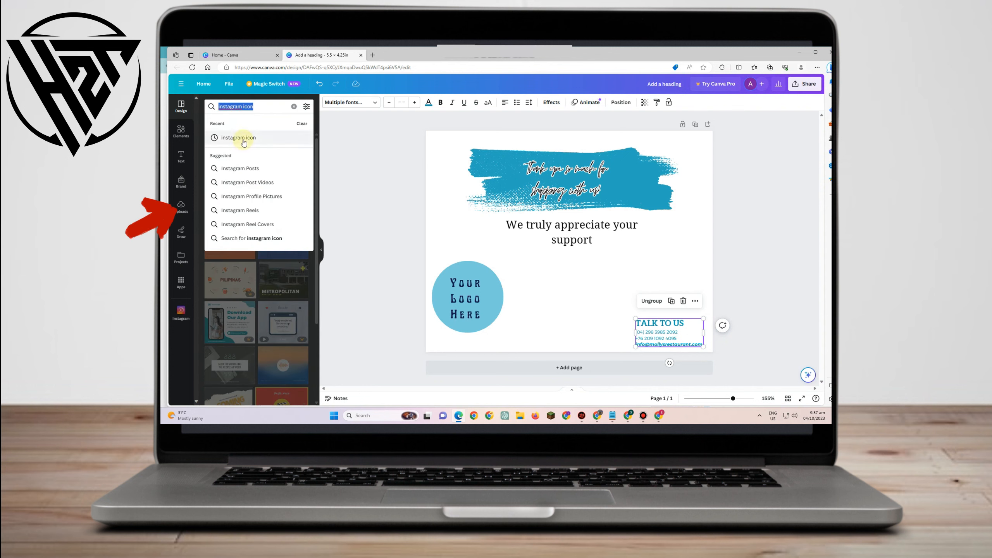
click(243, 139)
click(265, 107)
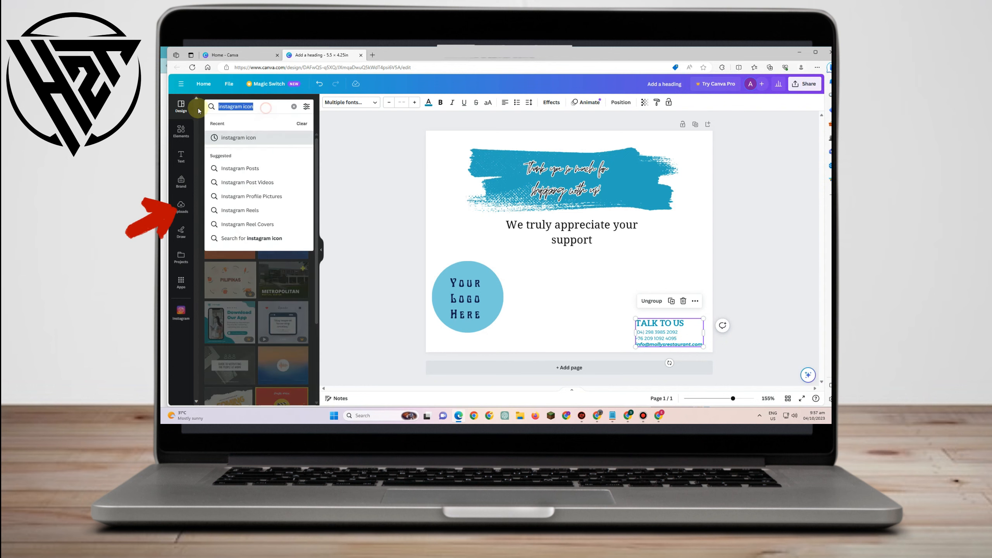
click(181, 131)
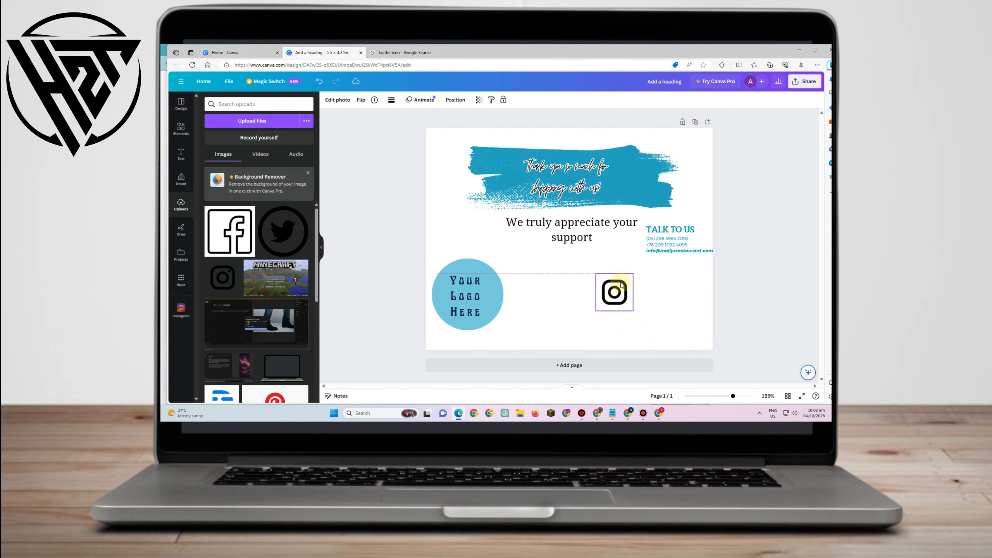
Shrink the uploaded Instagram and Facebook icons to a similar small size and stack them below the contact block, Facebook under Instagram.
drag(633, 274, 627, 274)
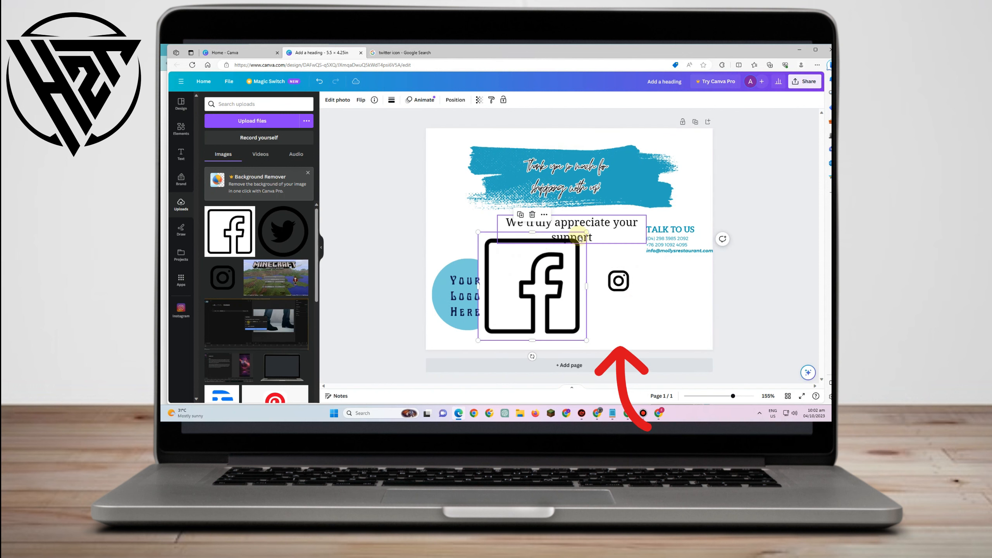
drag(580, 232, 510, 309)
drag(494, 327, 618, 309)
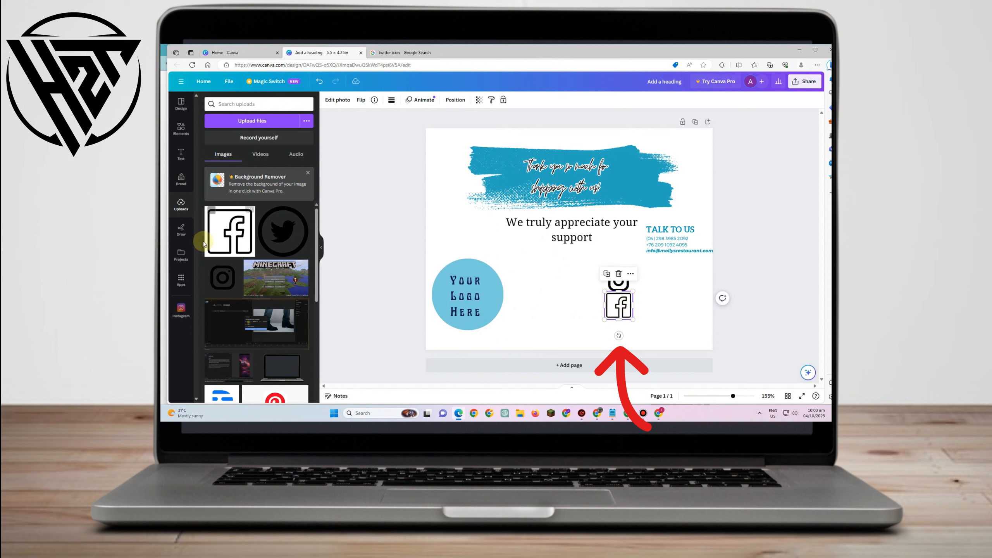
click(617, 283)
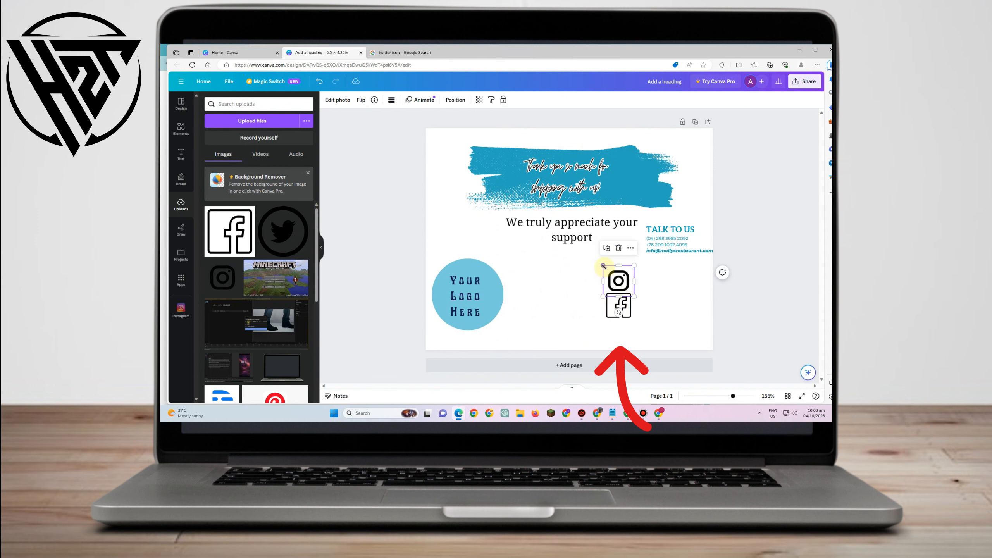
drag(603, 266, 608, 290)
click(625, 299)
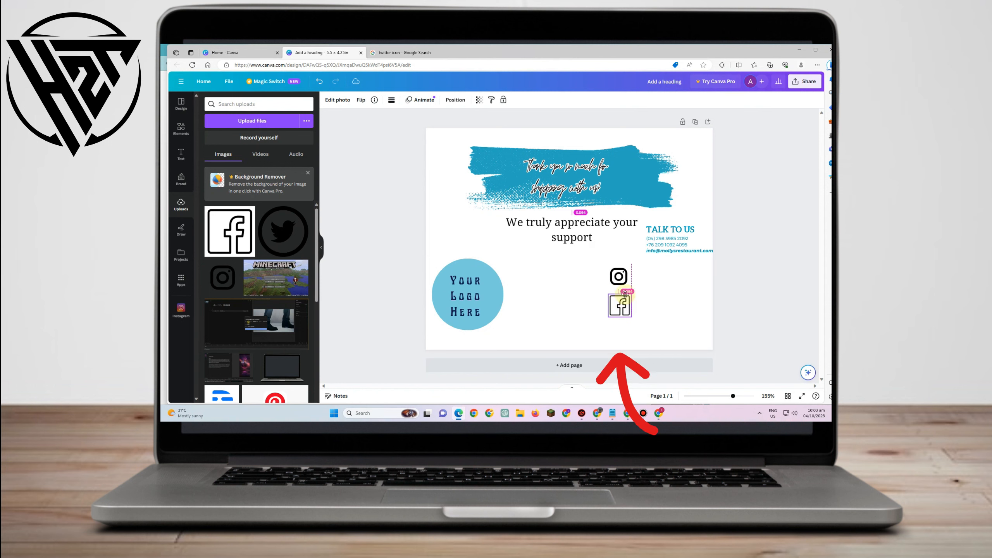
Place the small Twitter icon directly beneath the Facebook icon, closing the visual search pane.
click(306, 227)
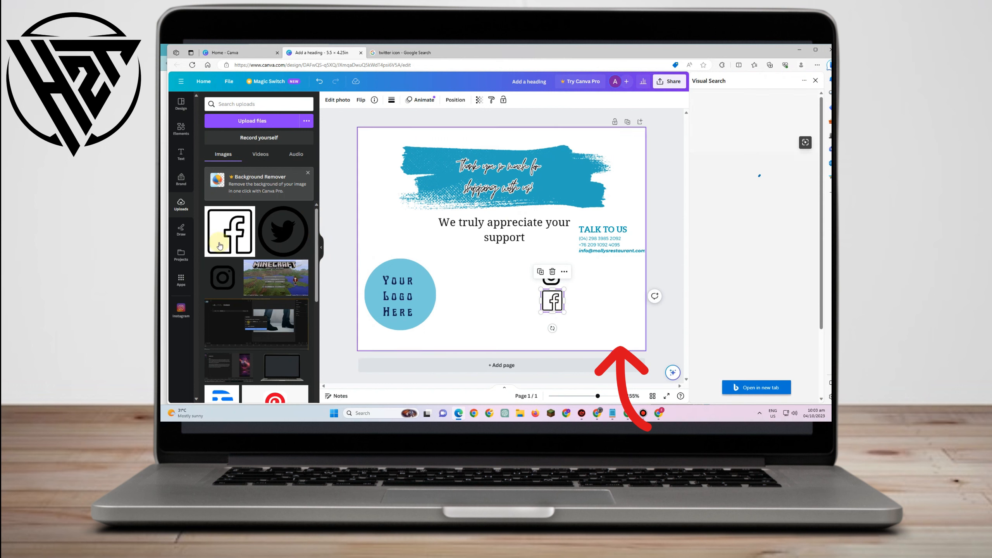
click(816, 80)
drag(285, 233, 625, 328)
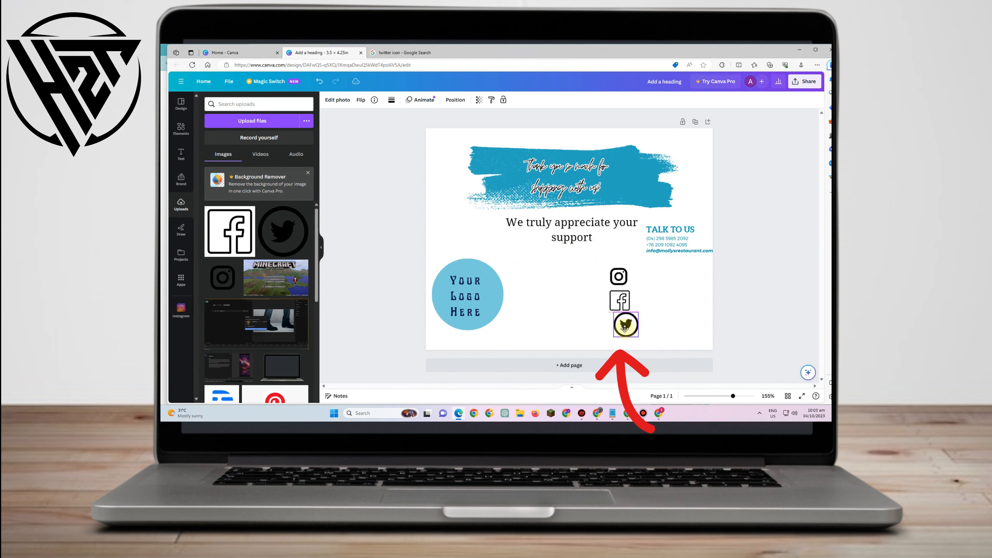
Examine the Instagram icon's photo editing options for effects, cropping and adjustments.
click(619, 276)
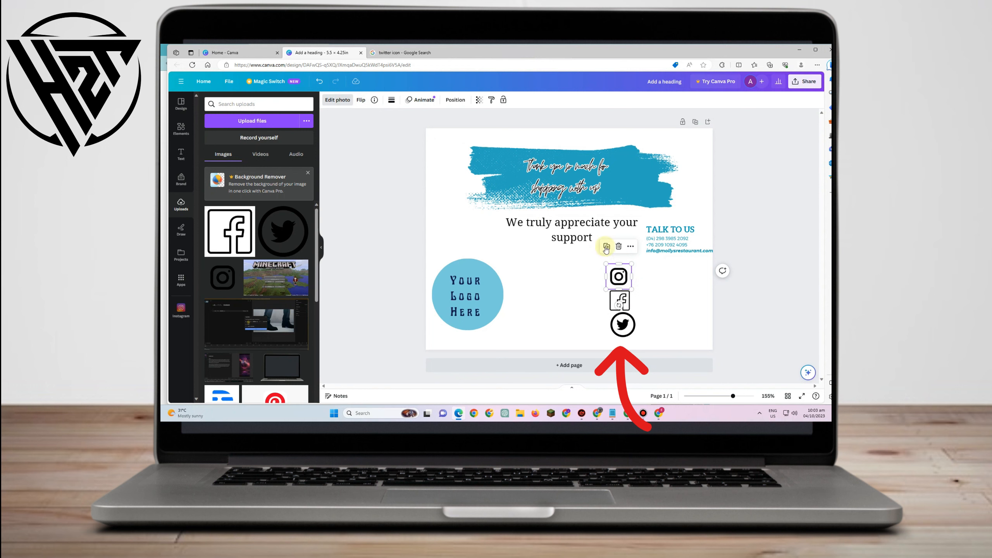
click(341, 100)
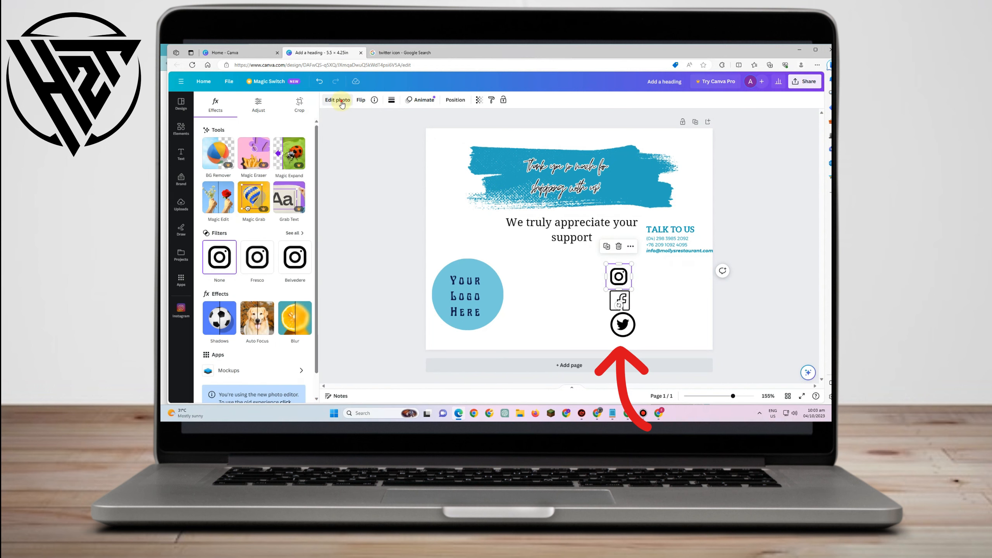
click(341, 100)
double_click(619, 281)
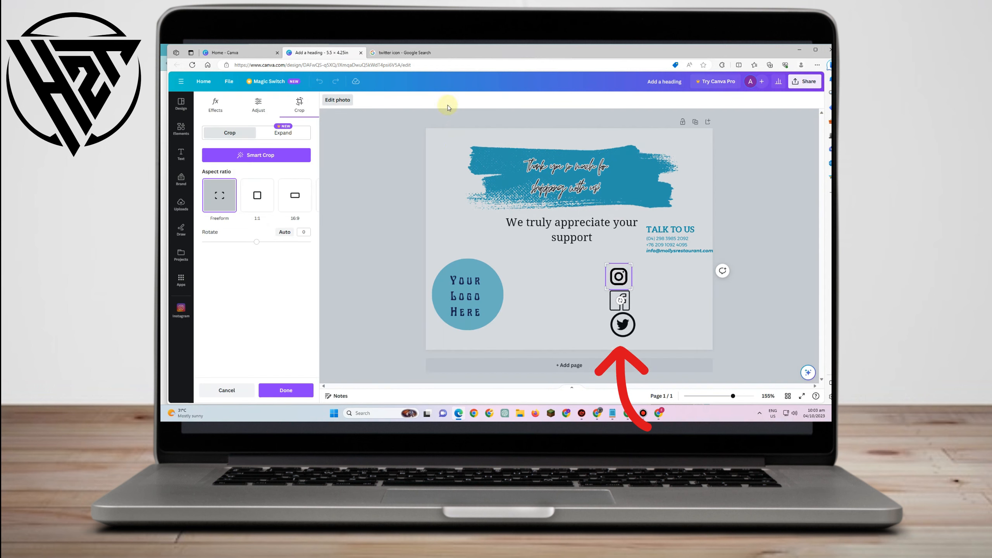
click(215, 109)
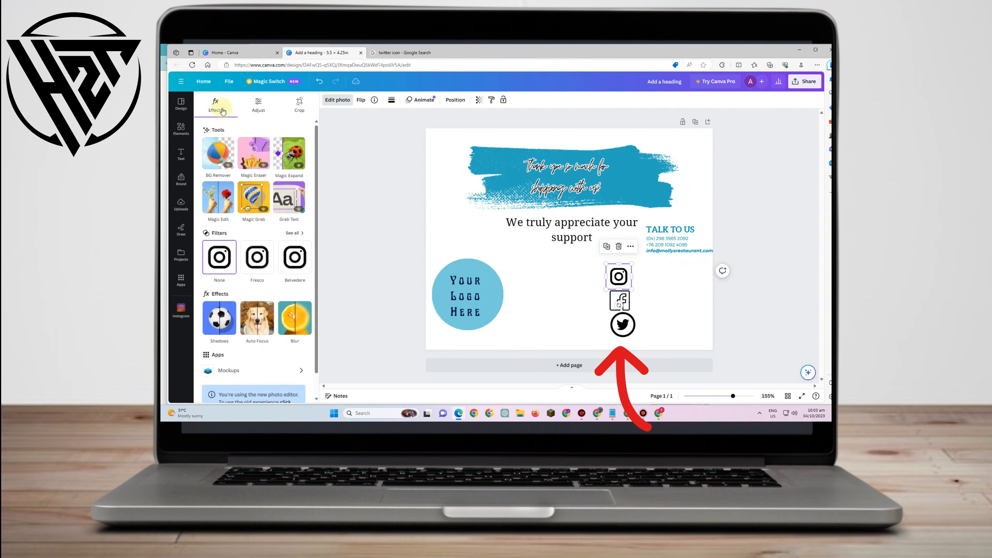
click(254, 111)
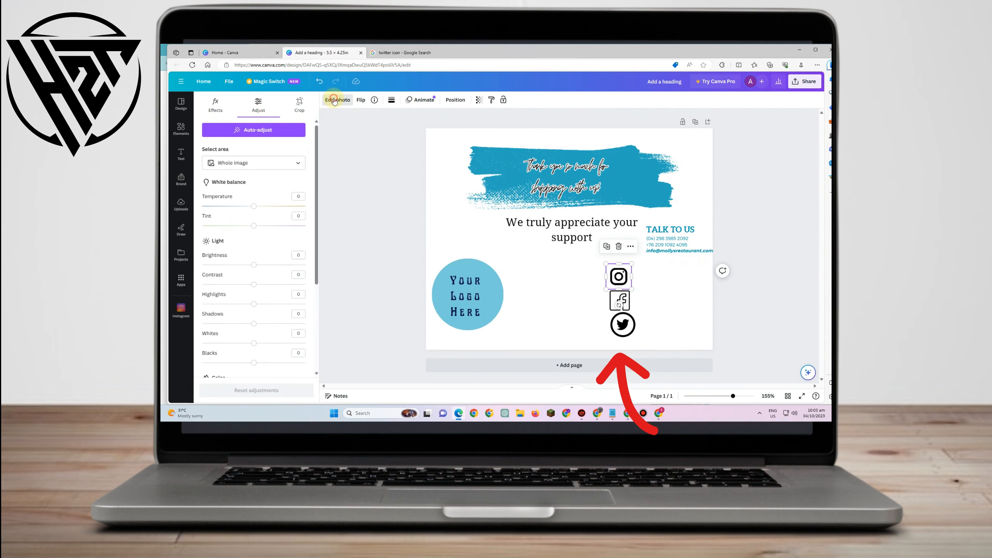
click(338, 100)
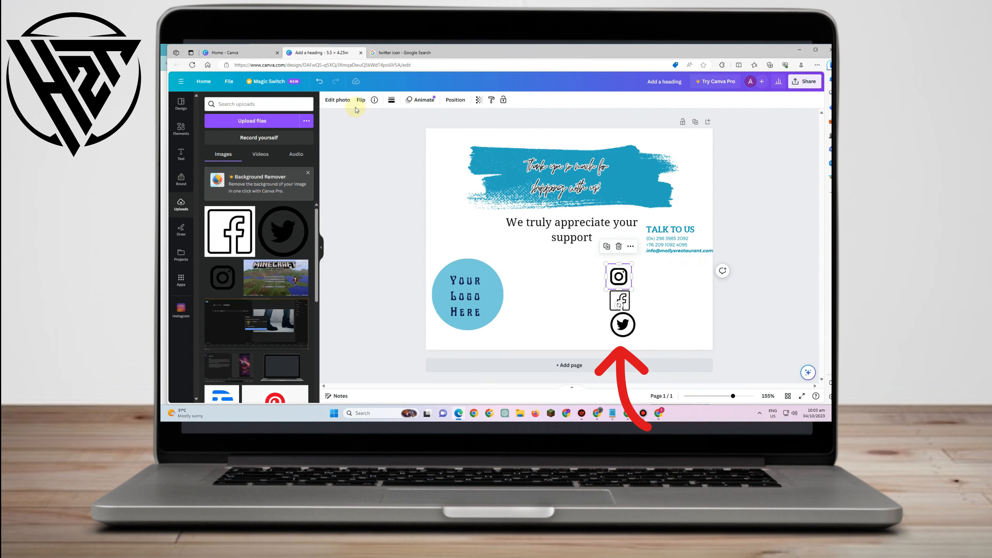
Show all photo filters and apply the Color Pop filter Heatwave to the Instagram icon.
click(338, 100)
click(625, 325)
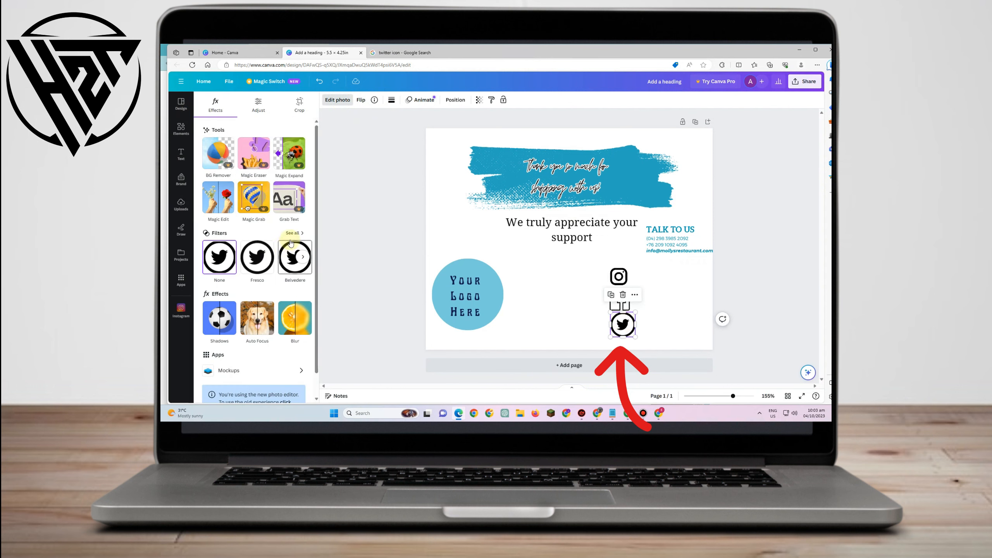
click(295, 233)
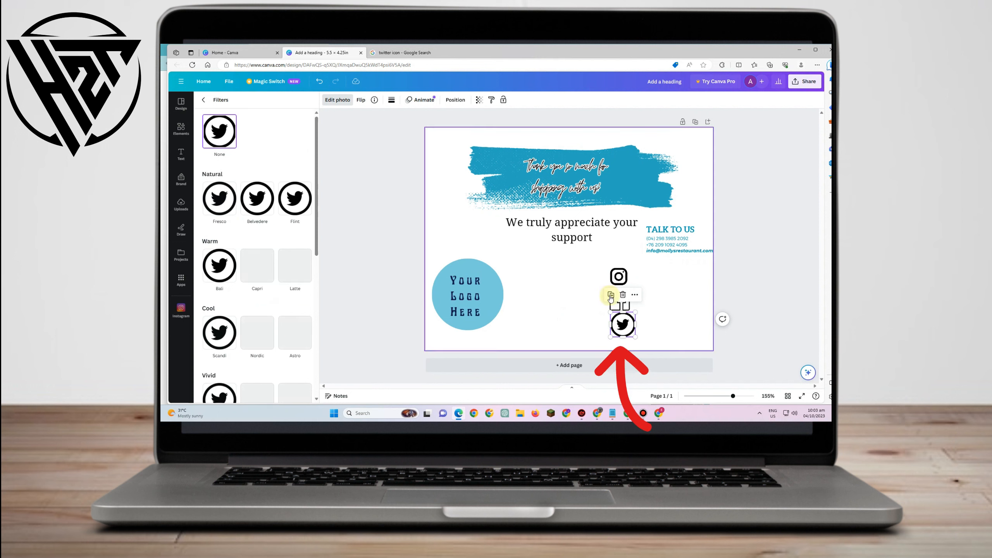
click(621, 277)
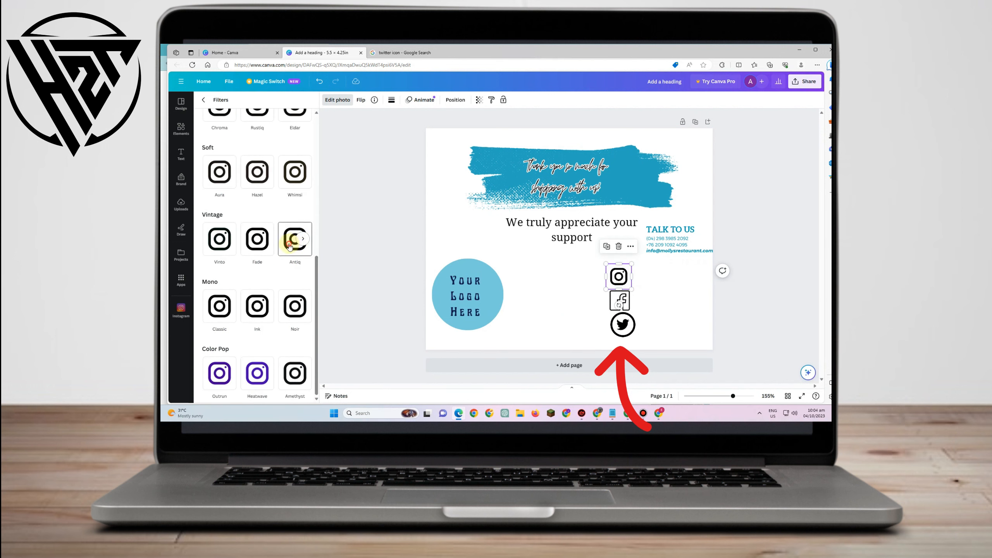
click(289, 244)
scroll(254, 352, down, 1)
click(246, 376)
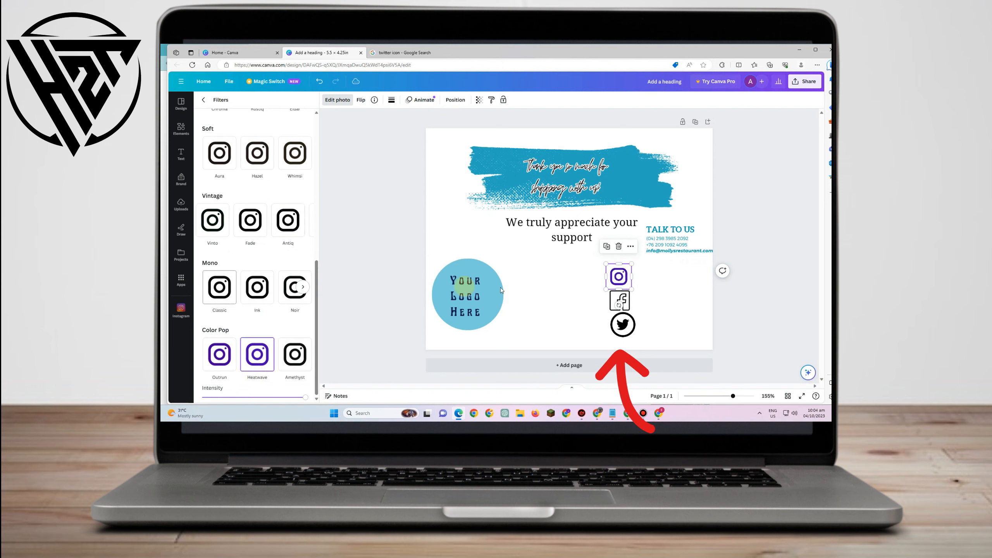
Apply the Color Pop filter Amethyst to the Facebook icon.
click(615, 305)
scroll(304, 250, down, 1)
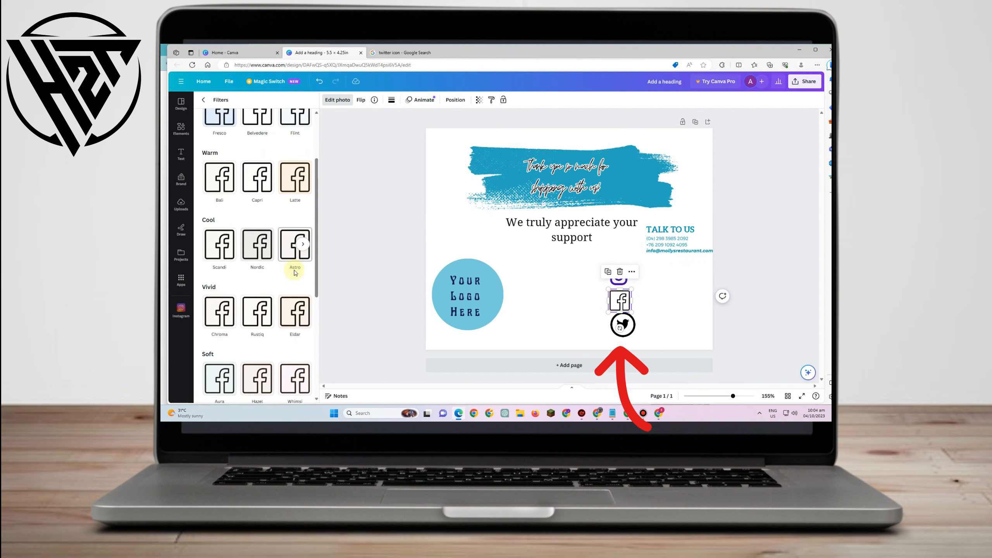
scroll(295, 273, down, 5)
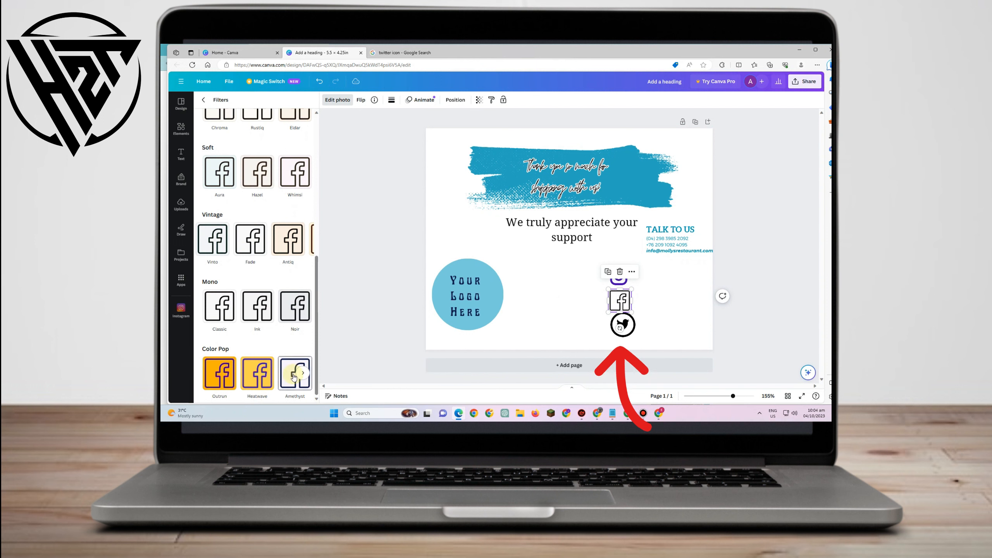
Apply the Color Pop filter Heatwave to the Twitter icon.
click(623, 325)
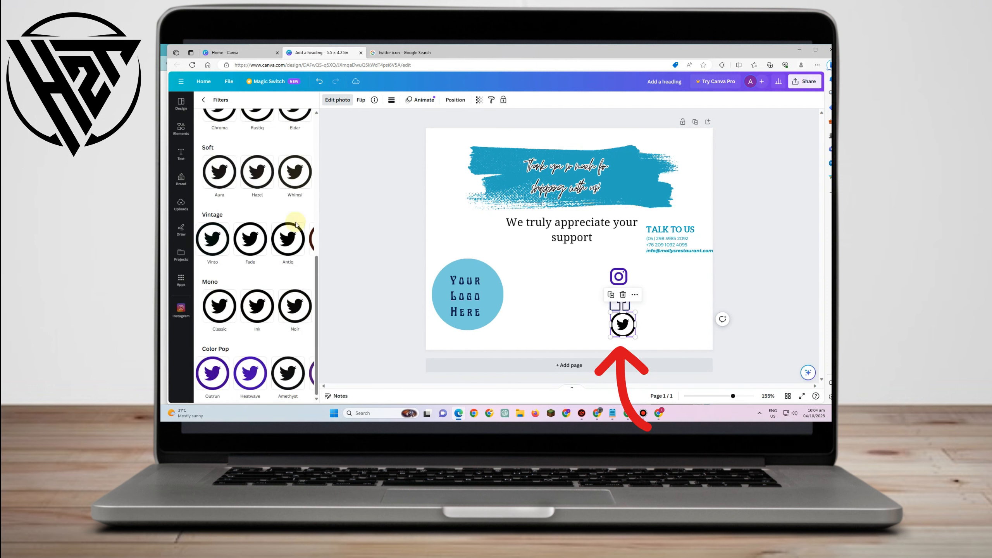
scroll(254, 230, up, 2)
scroll(254, 230, down, 2)
mouse_move(306, 237)
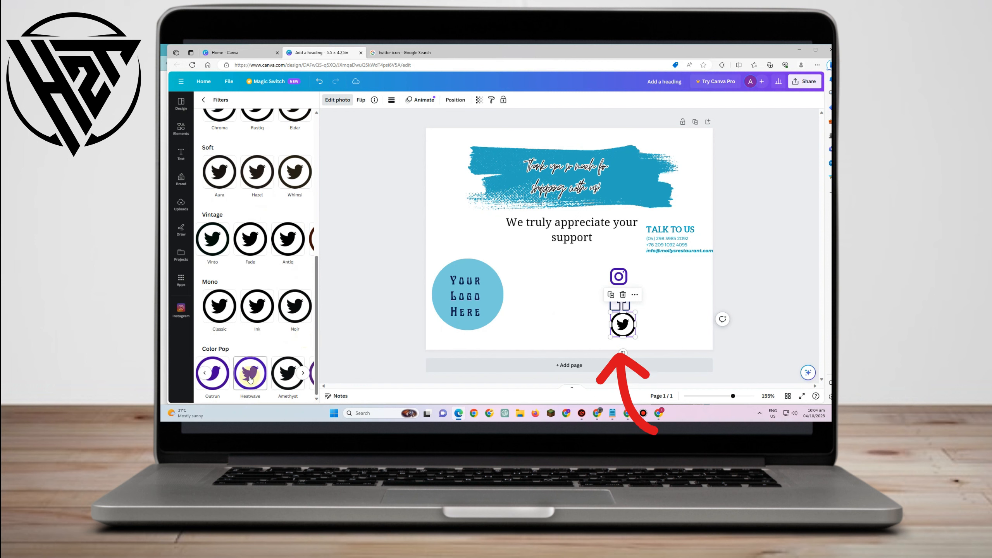
click(250, 376)
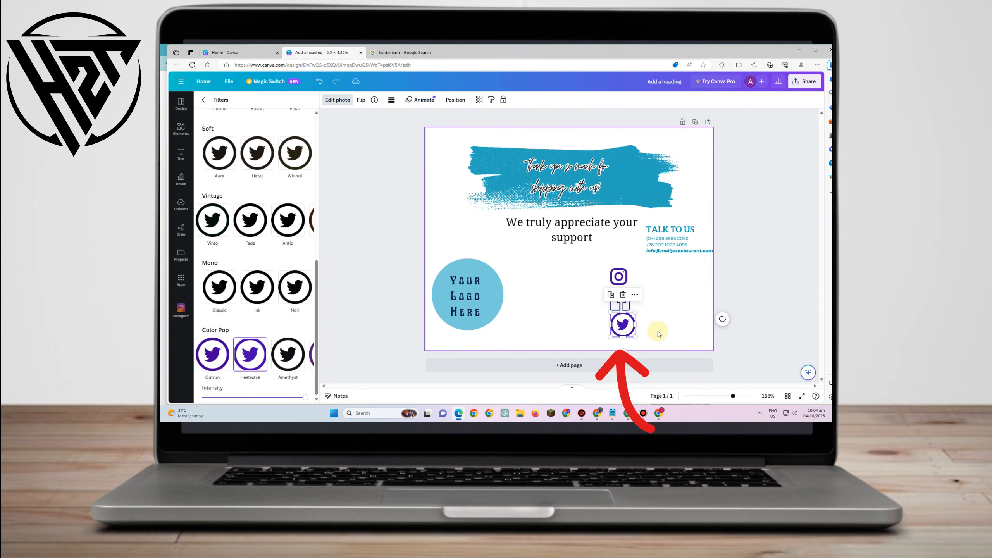
Look through the filter collections for a better-matching alternative for the Facebook icon.
click(621, 307)
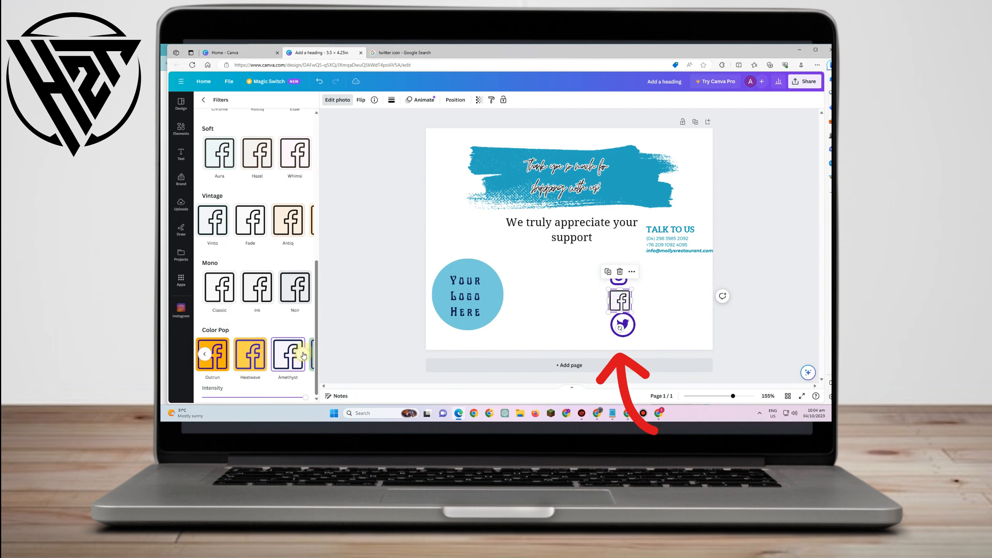
click(303, 354)
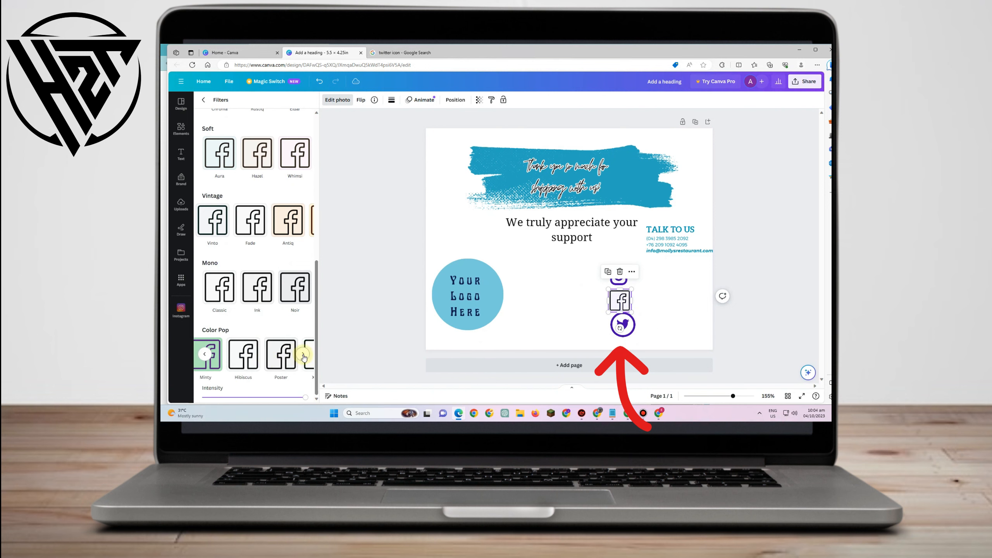
scroll(283, 277, up, 2)
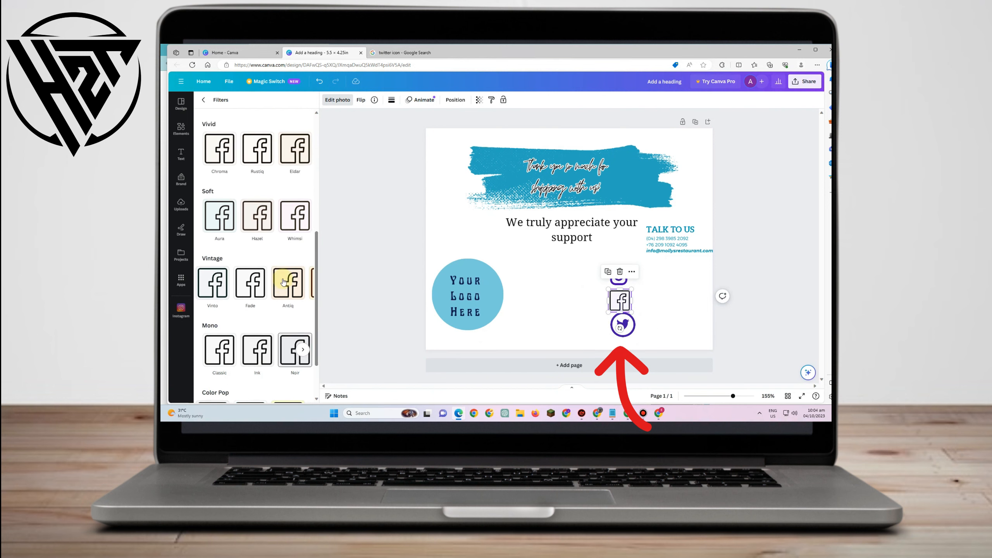
scroll(283, 276, down, 2)
click(198, 355)
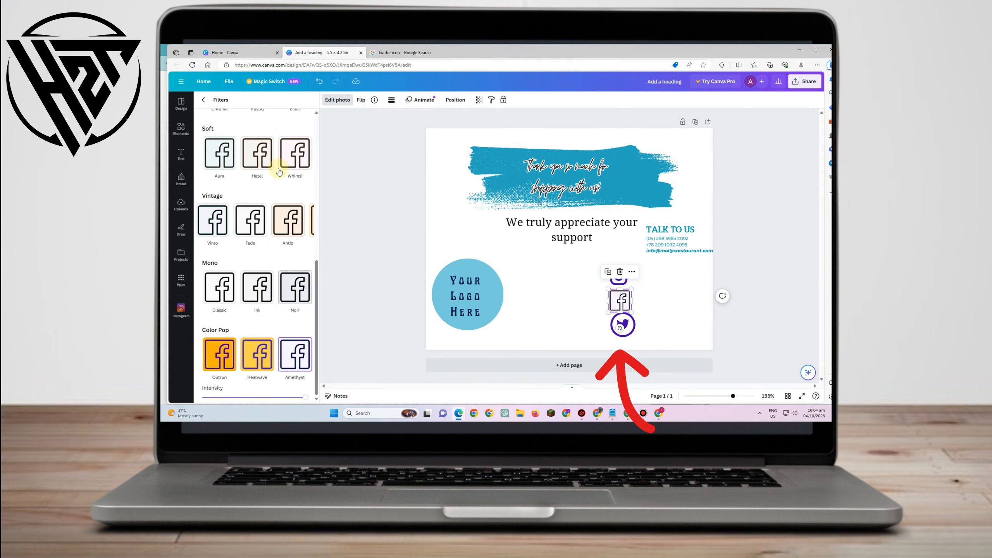
scroll(261, 231, up, 5)
scroll(282, 299, down, 5)
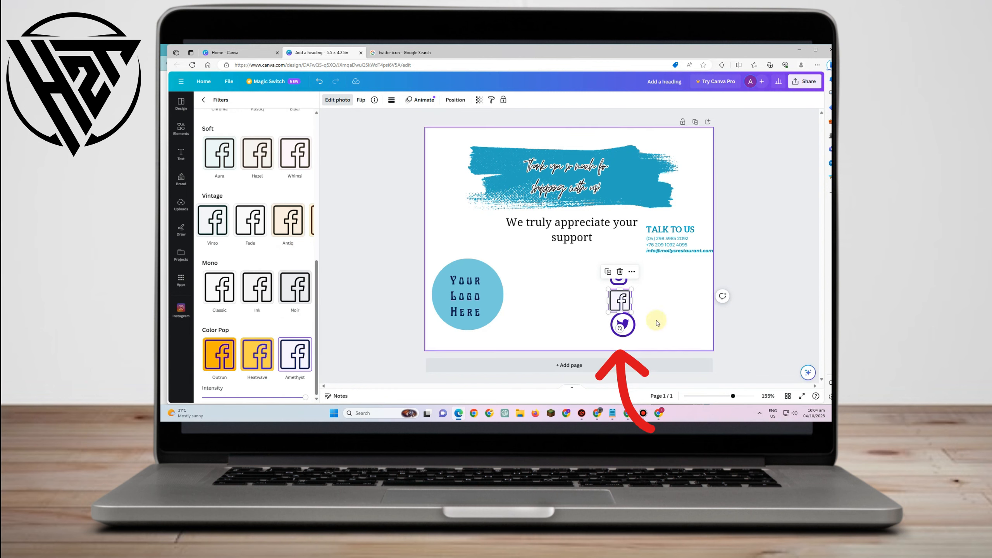
click(628, 326)
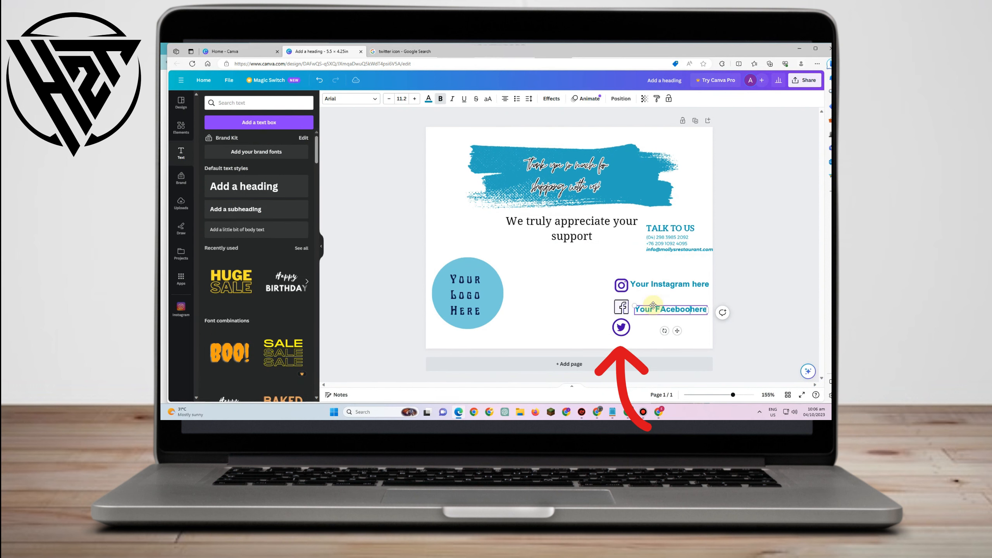
Complete the Facebook icon's label as "Your Facebook here" and copy that label for the Twitter icon.
text(k here)
right_click(662, 313)
click(700, 328)
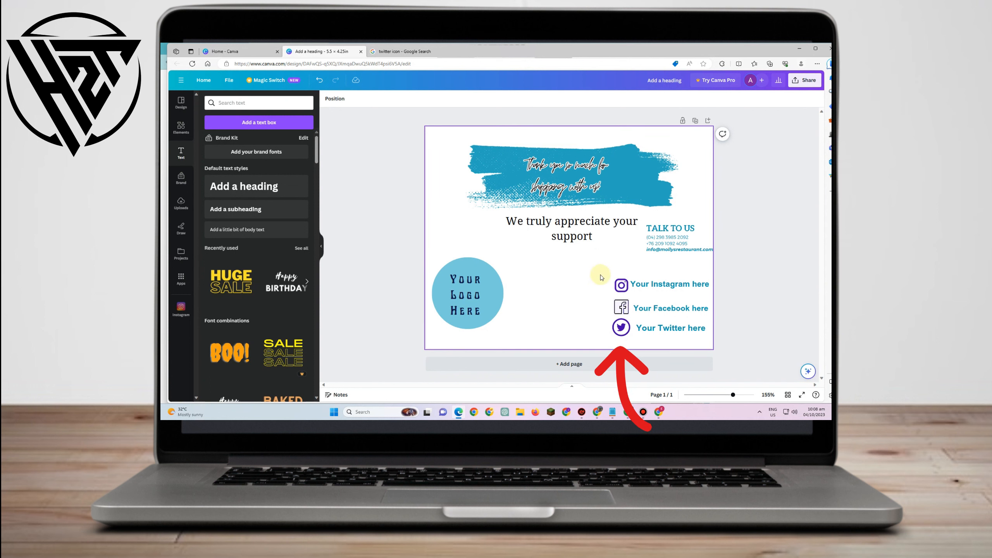
Shift the three social icons and their labels together toward the card's centre and group them.
drag(598, 266, 675, 320)
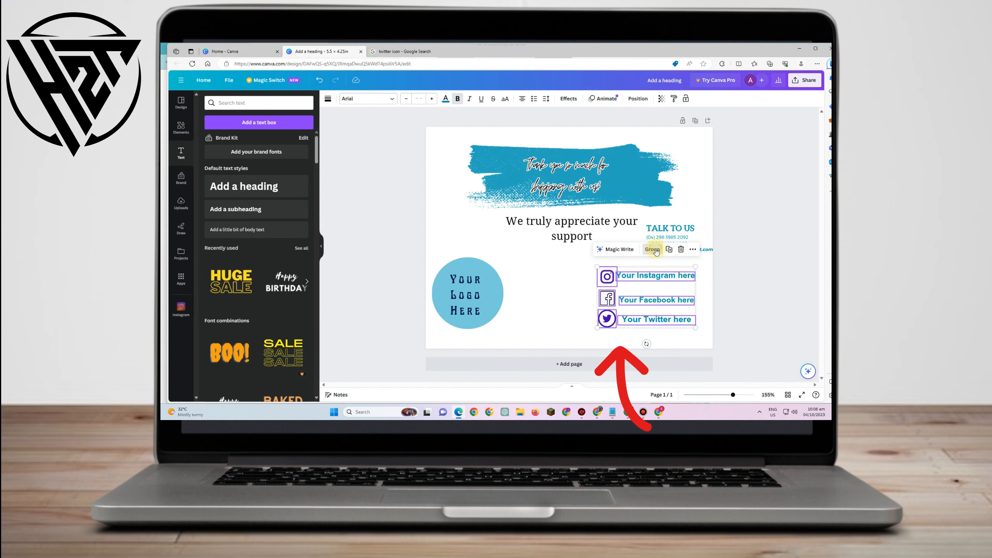
click(655, 250)
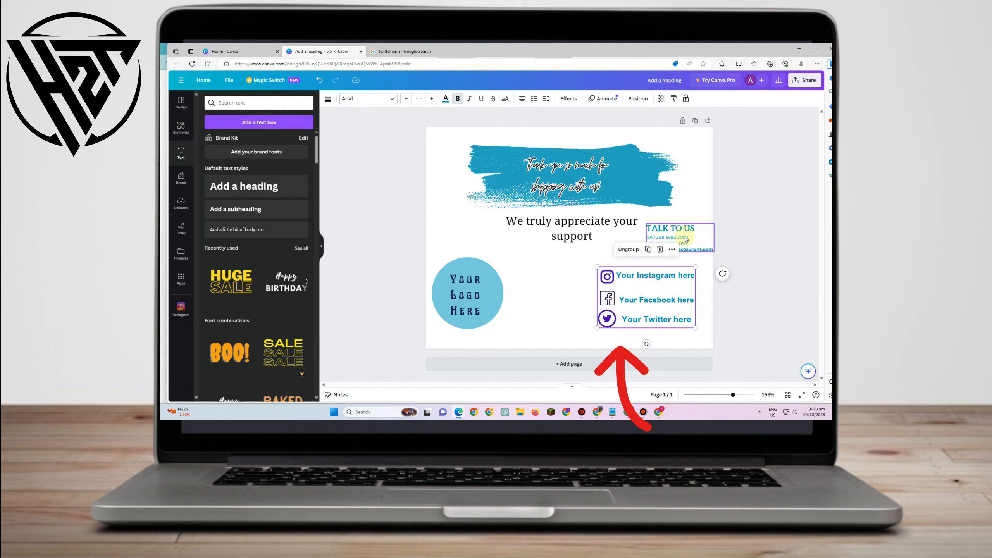
Delete the "TALK TO US" contact block and move the logo placeholder closer to the card's centre.
click(686, 239)
key(Delete)
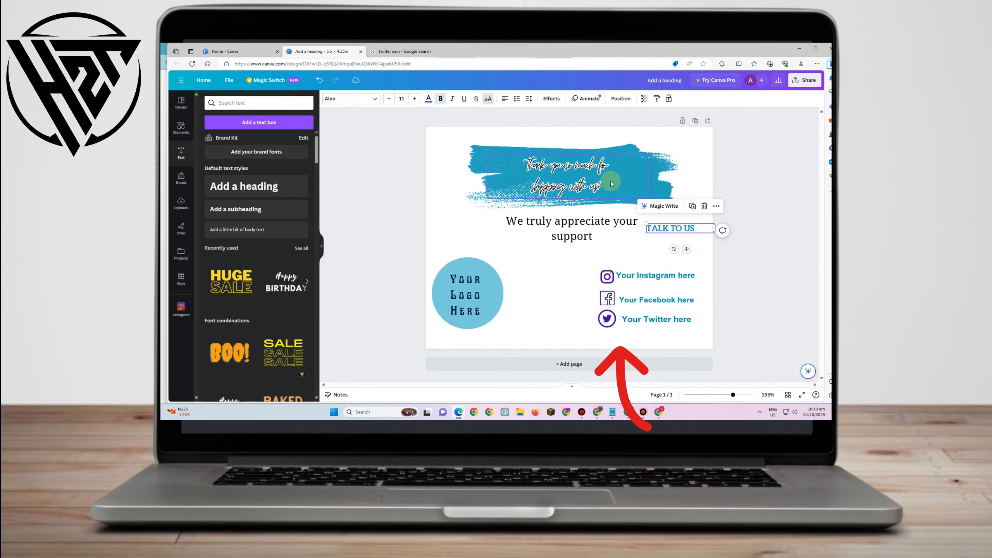
key(Delete)
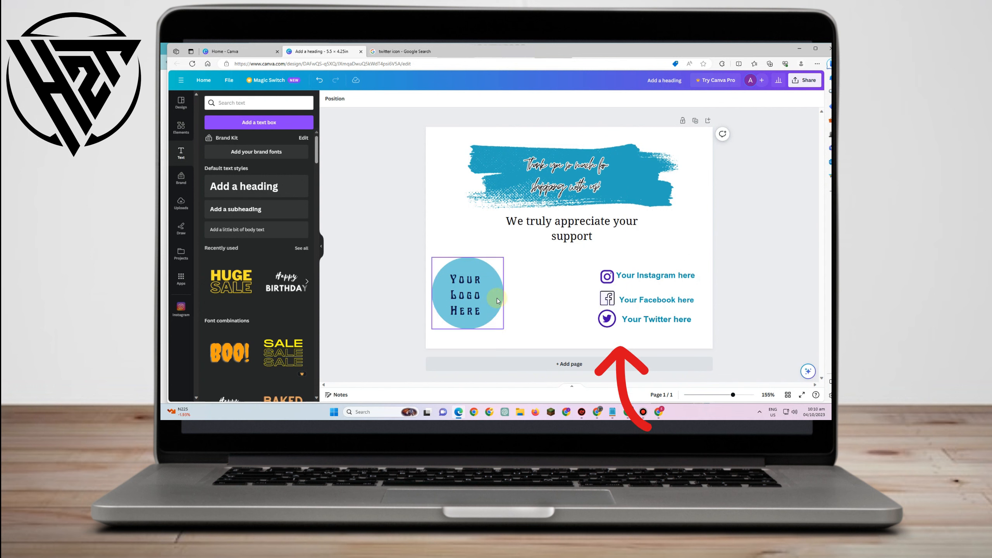
drag(496, 297, 510, 307)
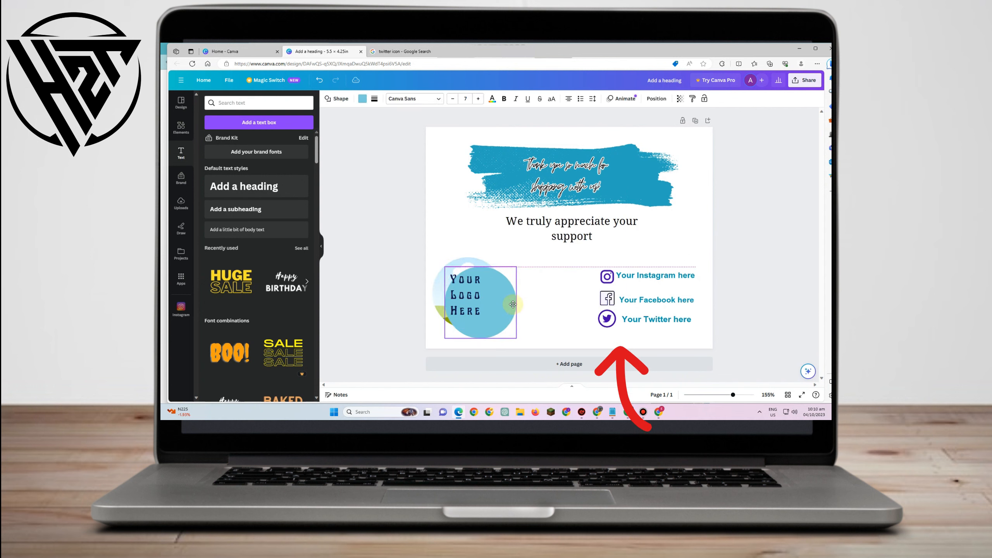
click(437, 294)
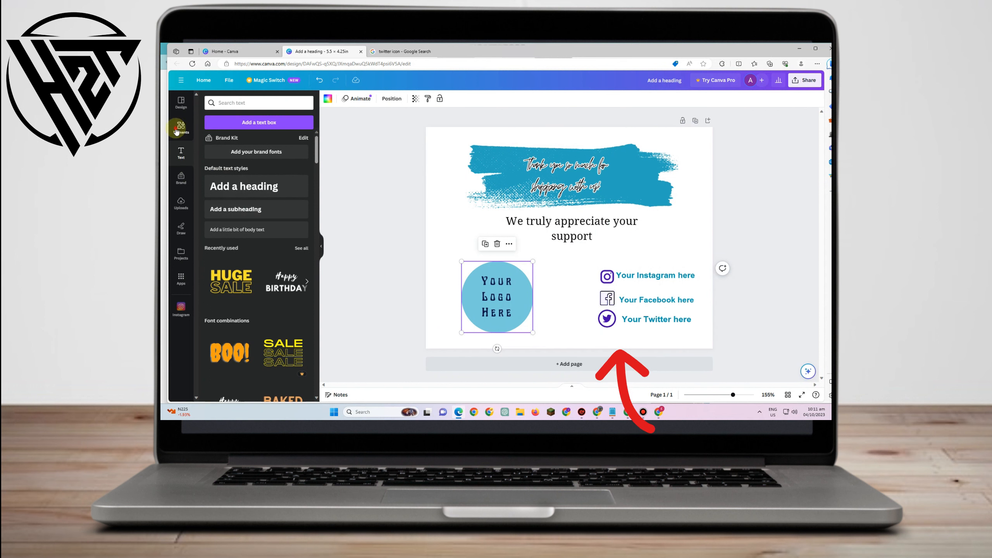
Add a plain solid line from the shapes library and colour it dark navy.
click(177, 129)
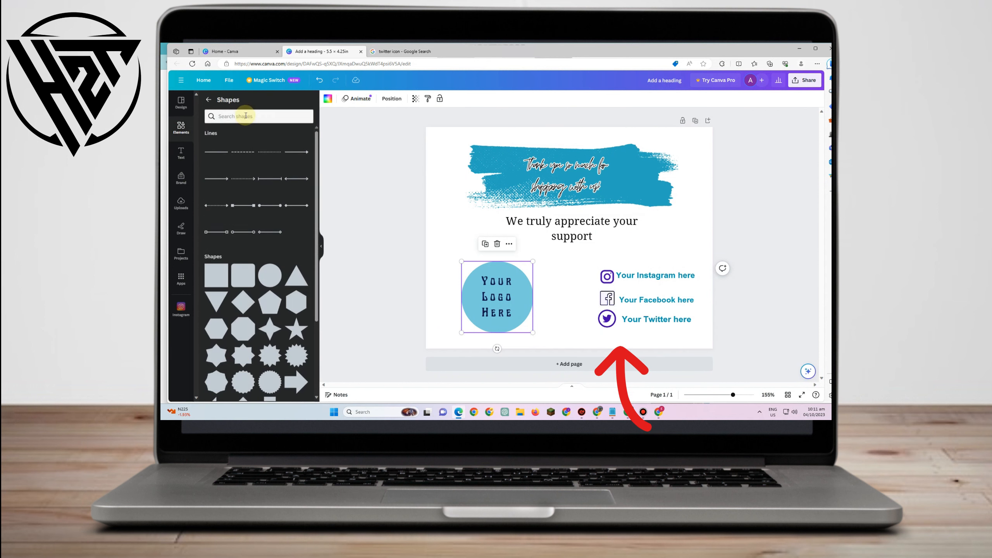
click(217, 152)
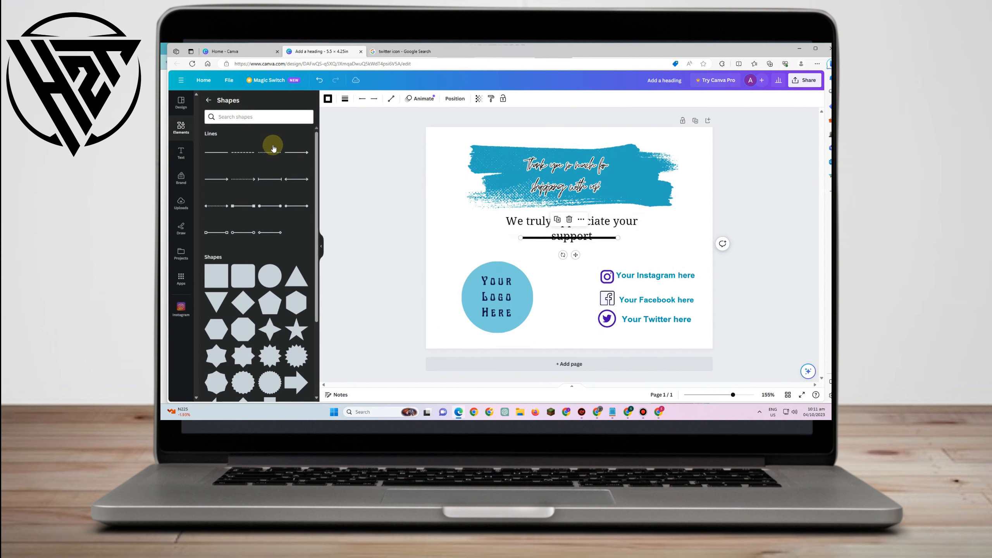
click(330, 101)
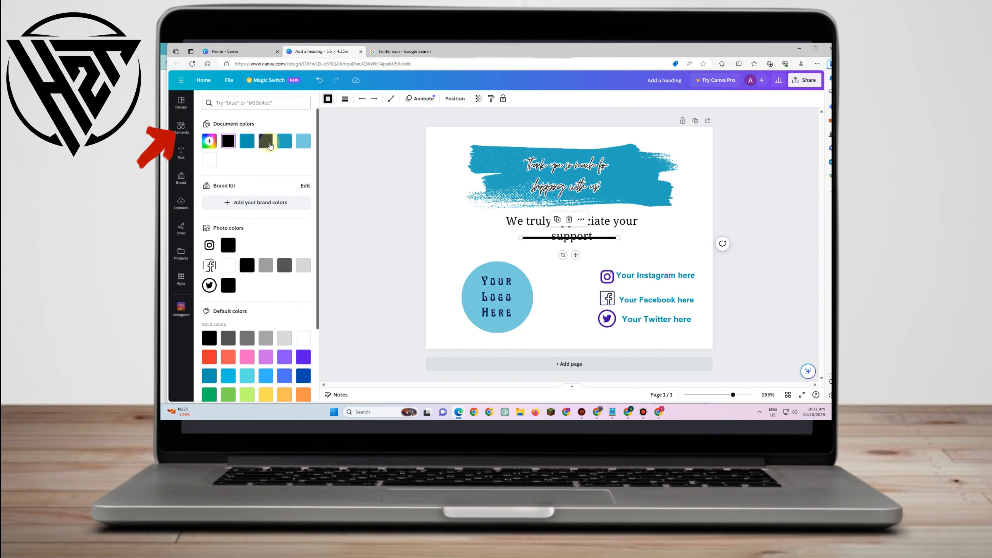
click(270, 144)
Try the dashed line styles, go back to the solid style and set the line weight to 14.
click(345, 99)
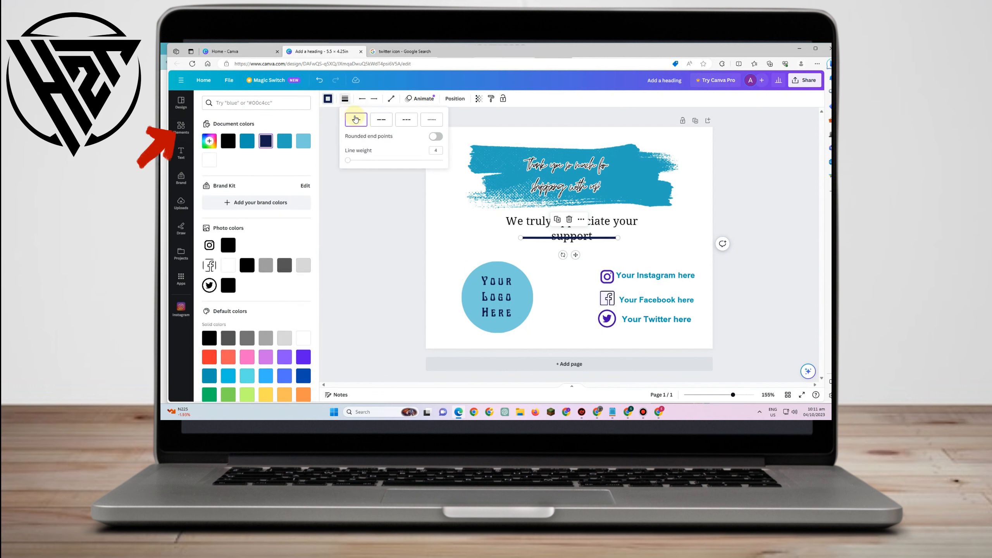
click(381, 122)
click(432, 120)
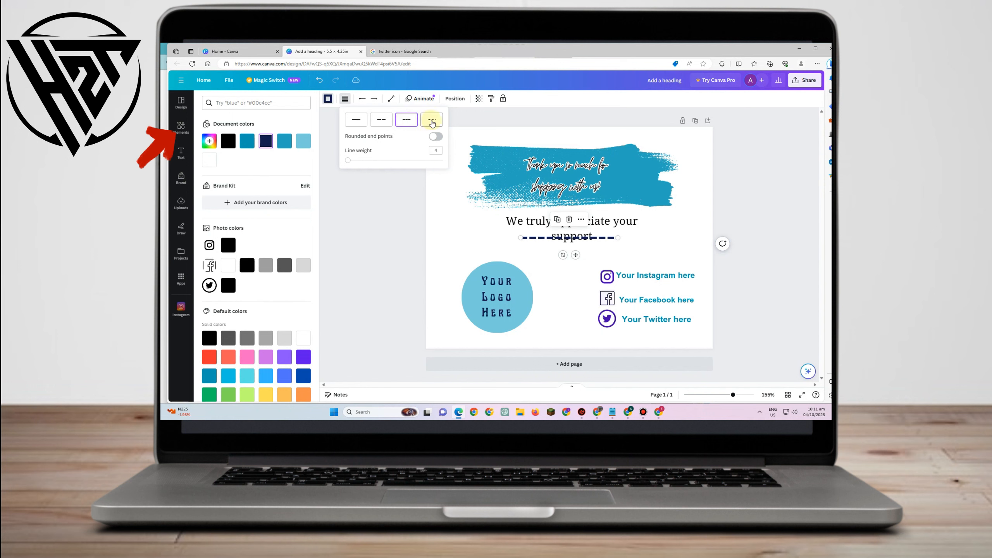
click(362, 124)
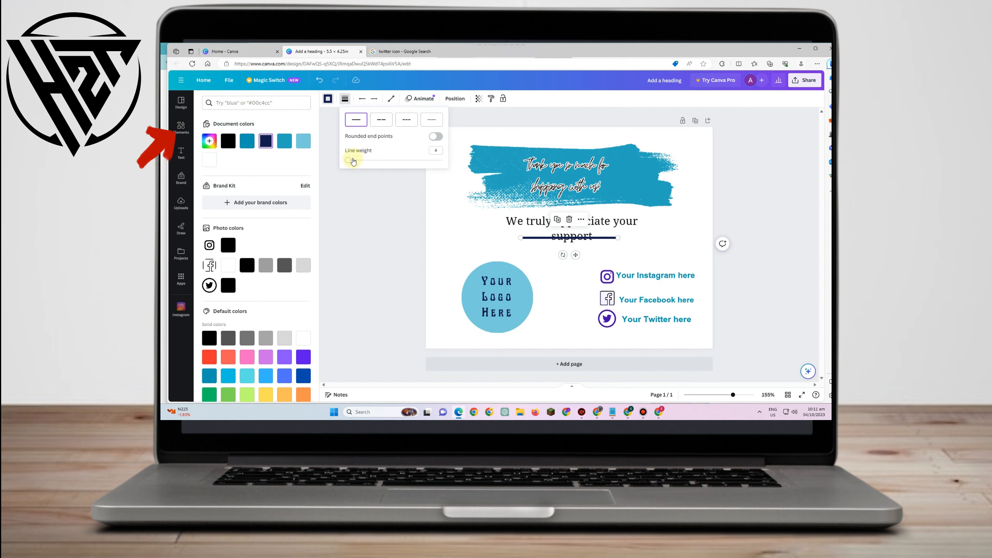
drag(353, 161, 358, 162)
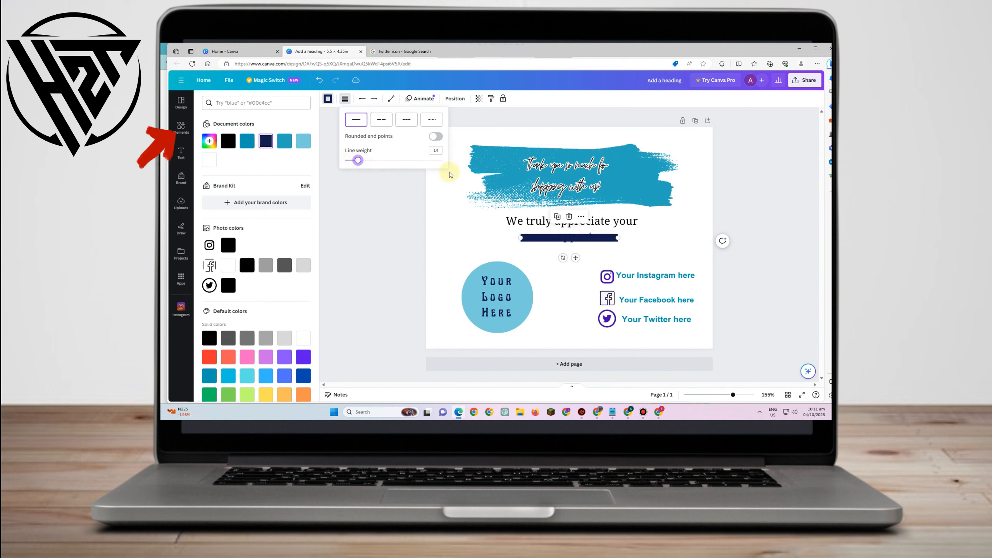
Turn the line into a vertical divider in the brush stroke's blue between the logo placeholder and the social icons.
click(558, 237)
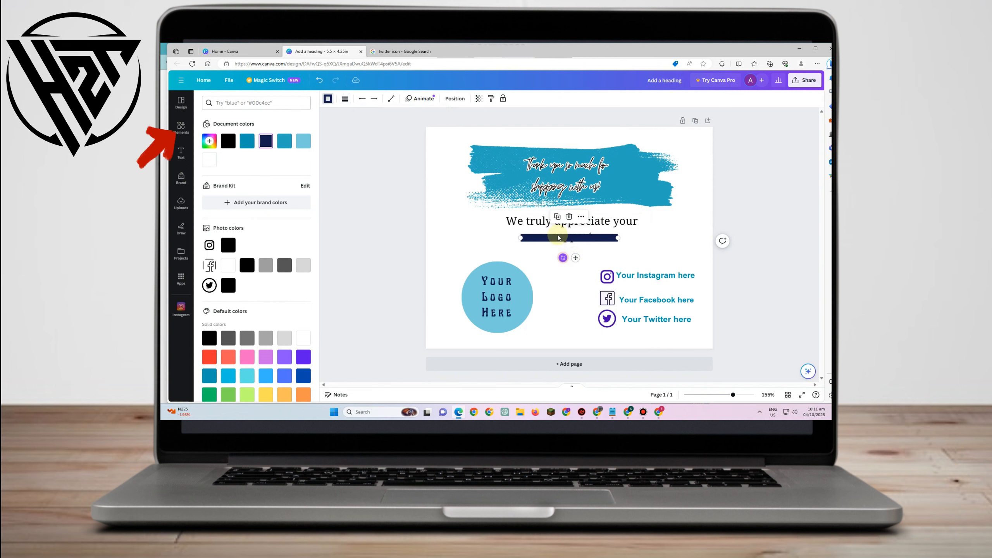
drag(562, 257, 546, 228)
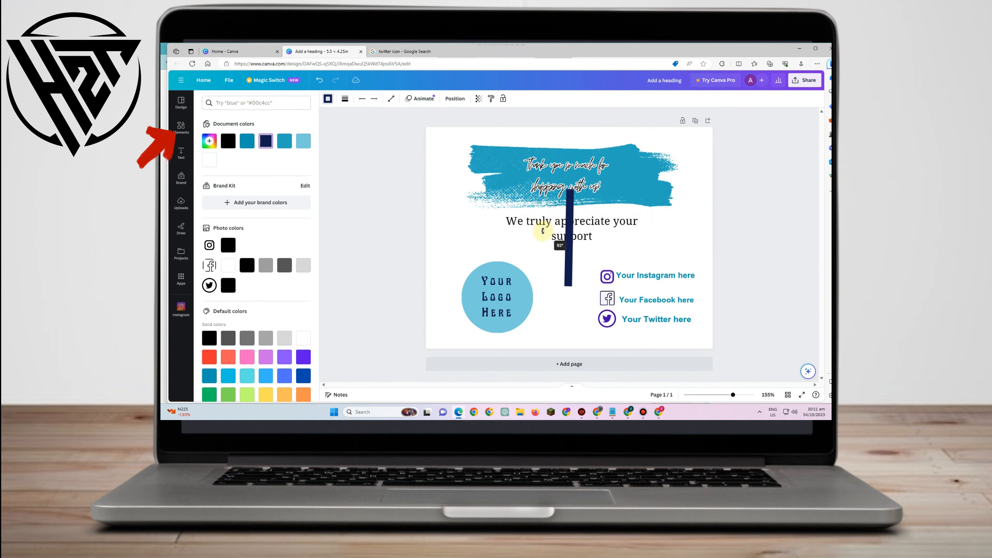
click(285, 141)
drag(569, 277, 569, 328)
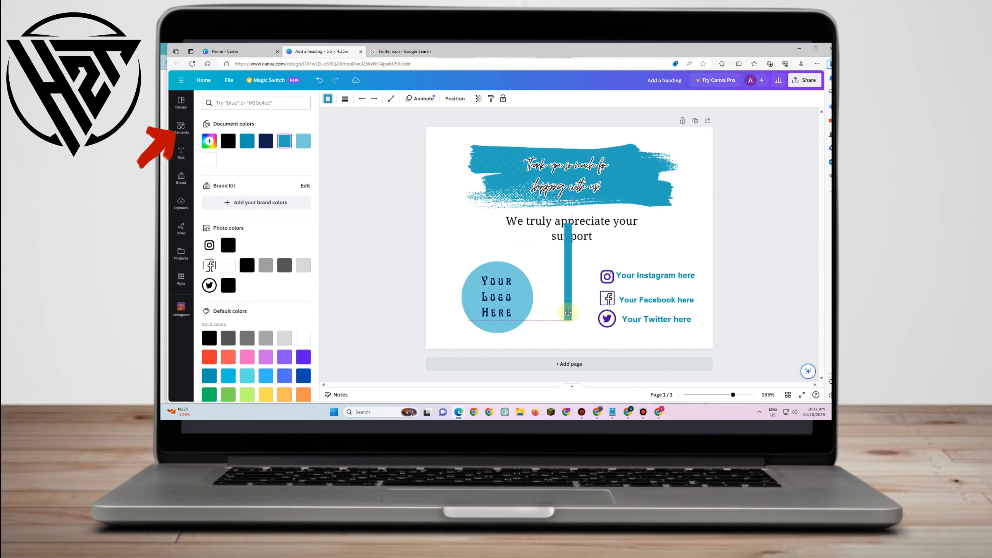
drag(569, 190, 563, 245)
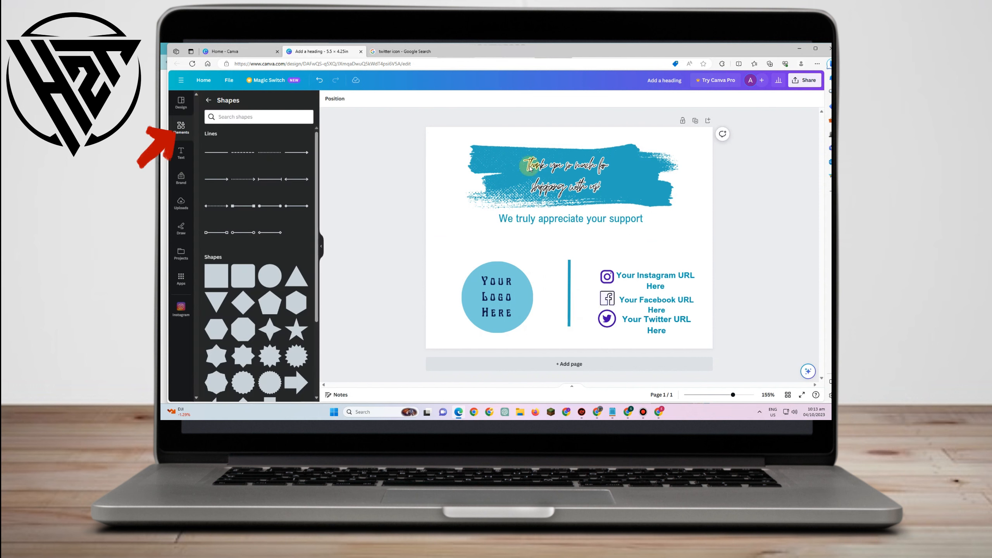
Find a "square" in the shapes library and stretch it into a thin bar along the card's lower edge.
click(335, 79)
click(223, 117)
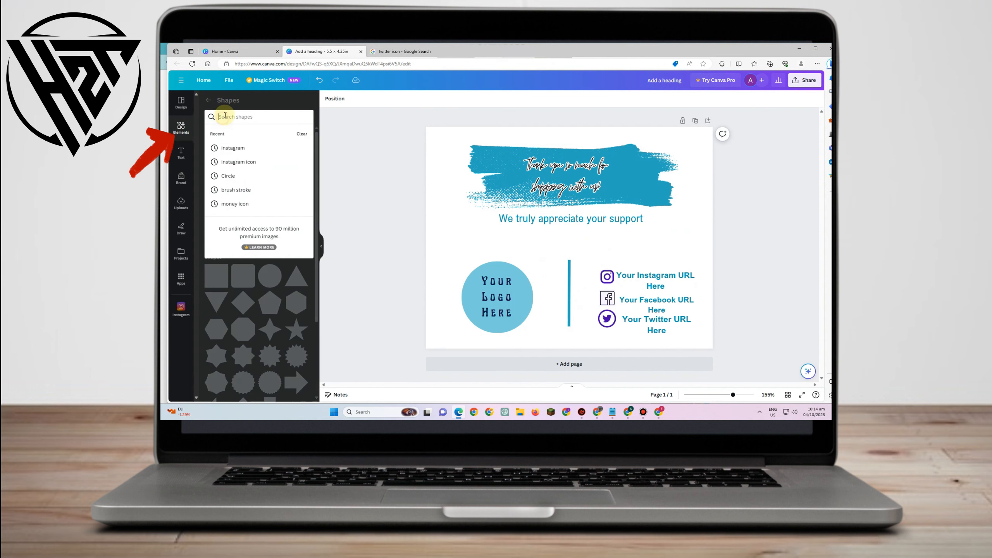
text(squ)
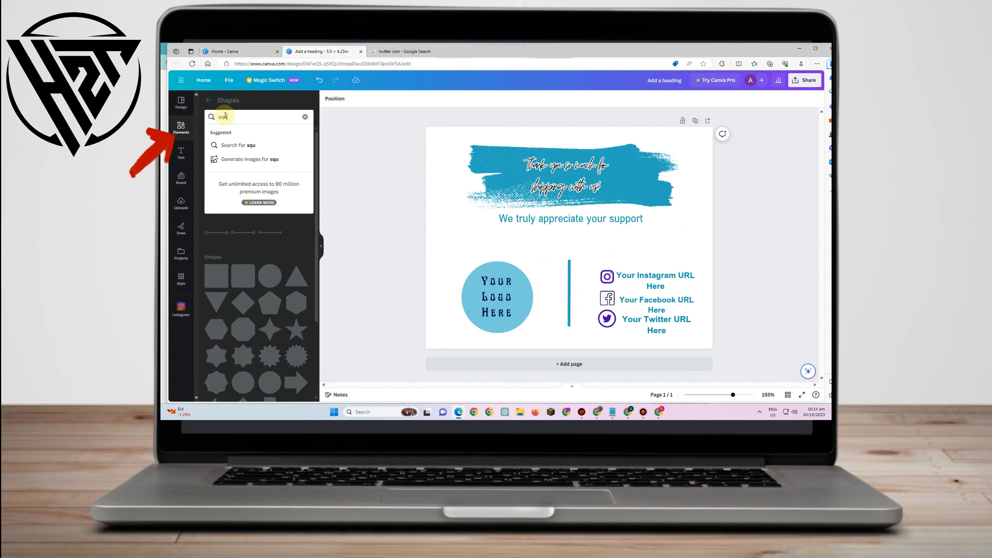
text(yare)
click(247, 145)
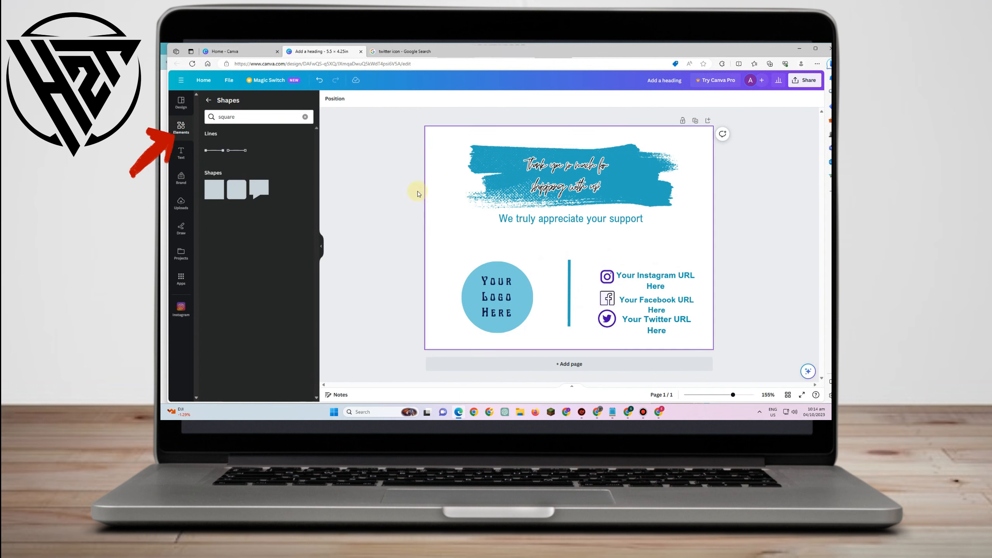
click(218, 185)
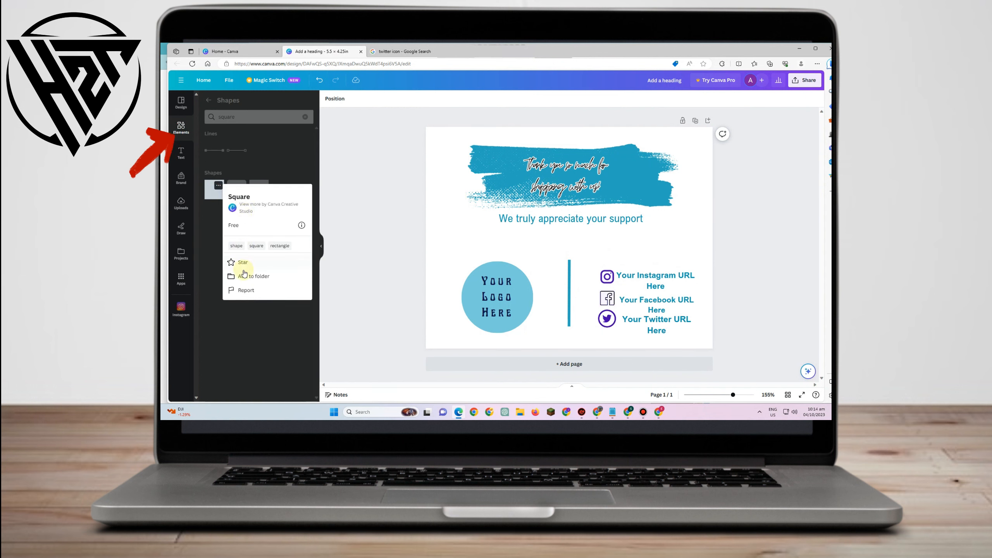
click(217, 200)
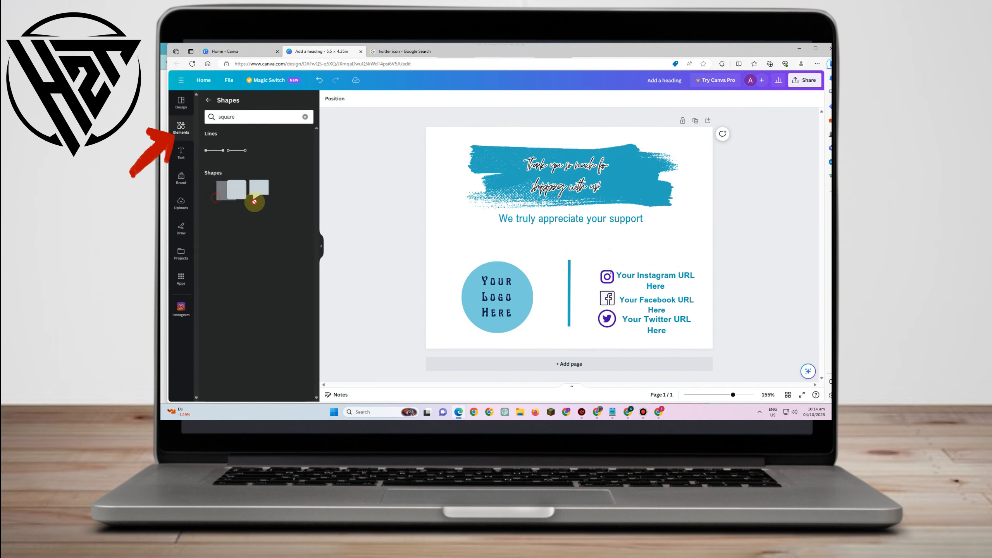
drag(254, 202, 594, 339)
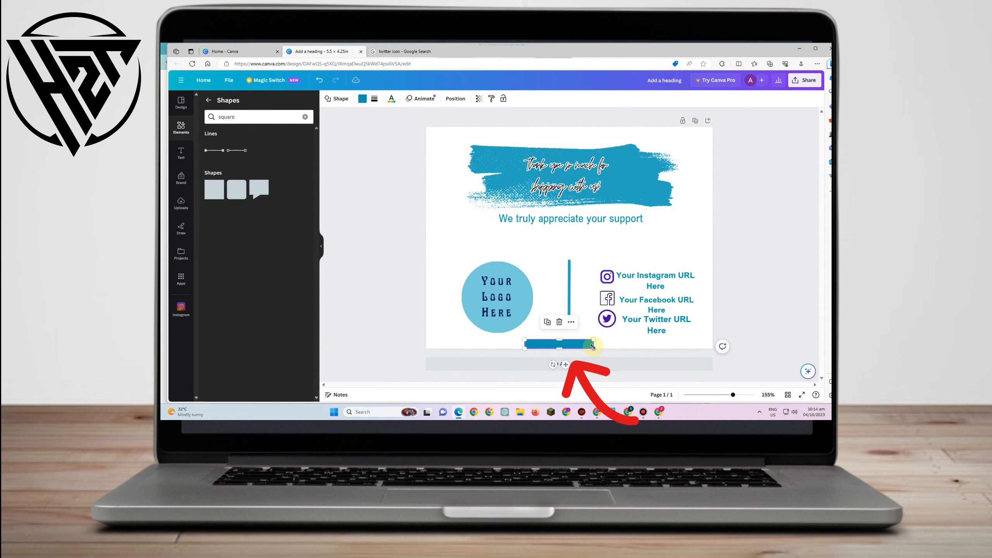
drag(526, 344, 455, 344)
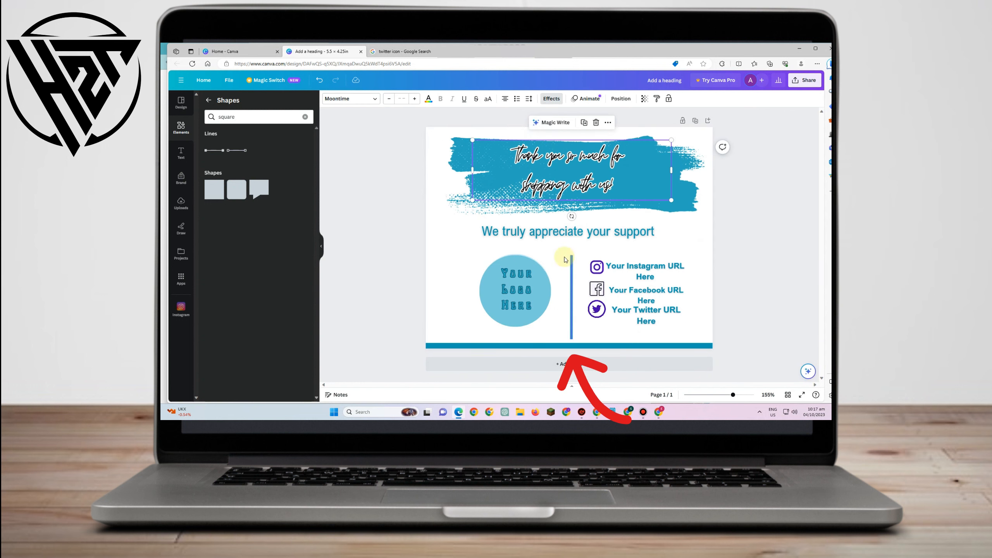
Download the thank-you card as a PNG at size 1 with the download settings saved.
click(805, 81)
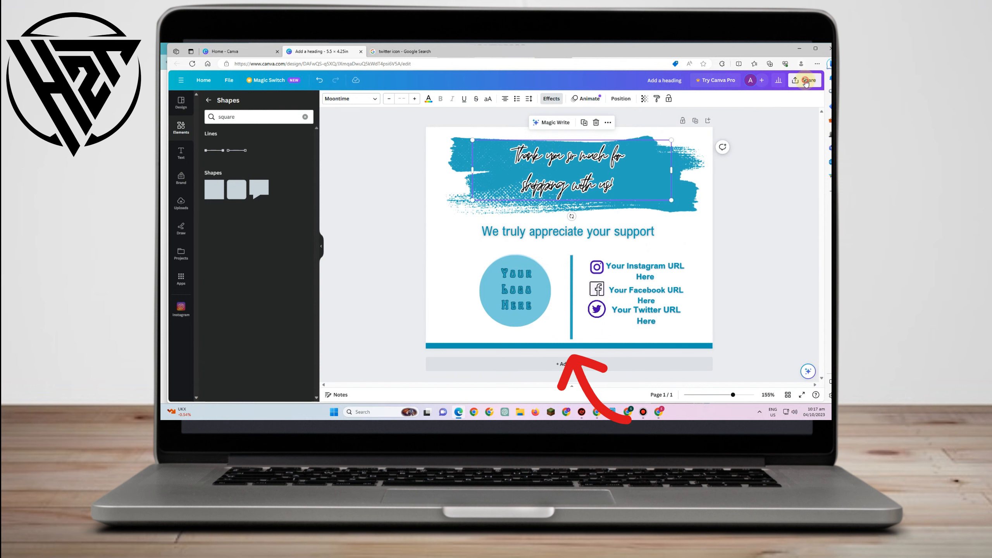
click(728, 259)
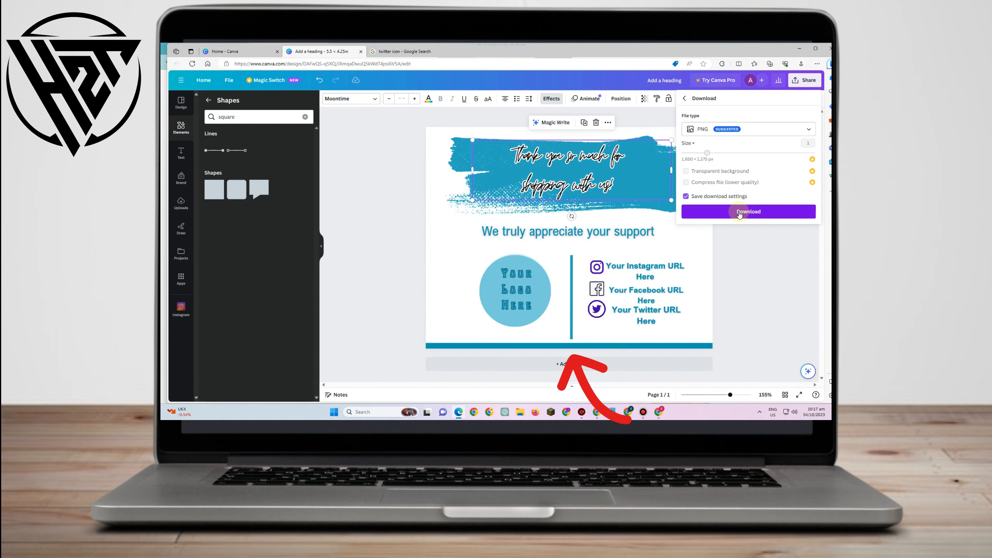
click(740, 215)
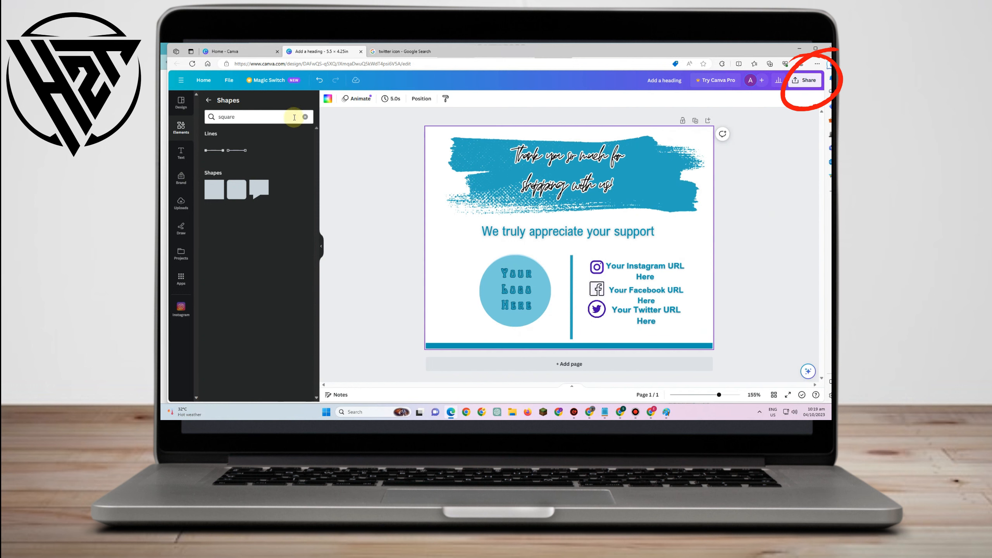
Clear the shape search, return to the home page and search the new-design types for "PDF".
click(307, 118)
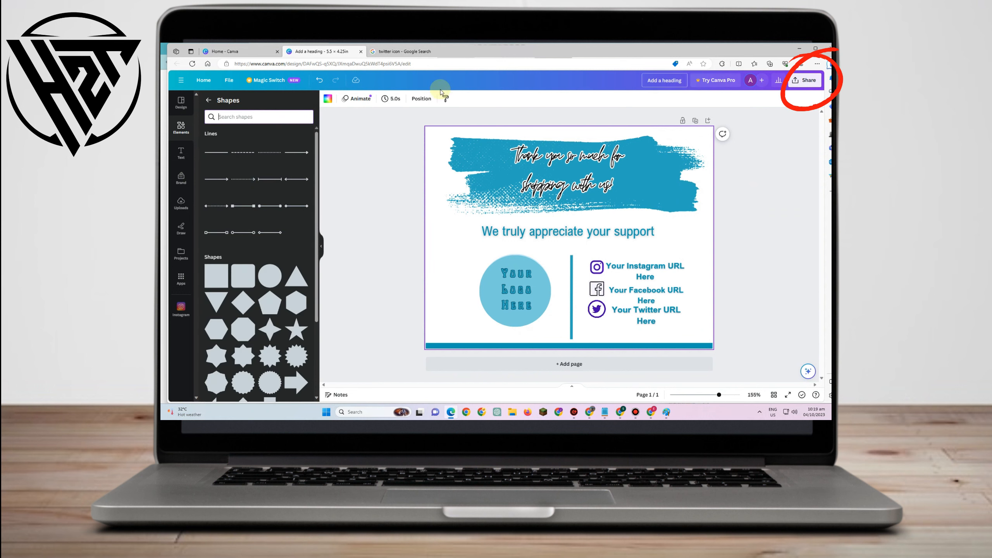
click(203, 80)
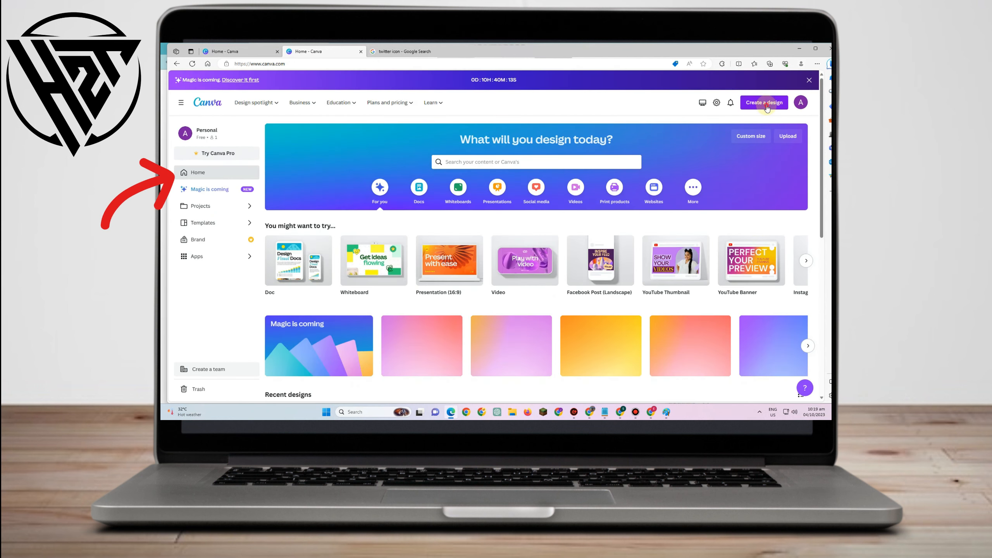
click(765, 103)
text(PD)
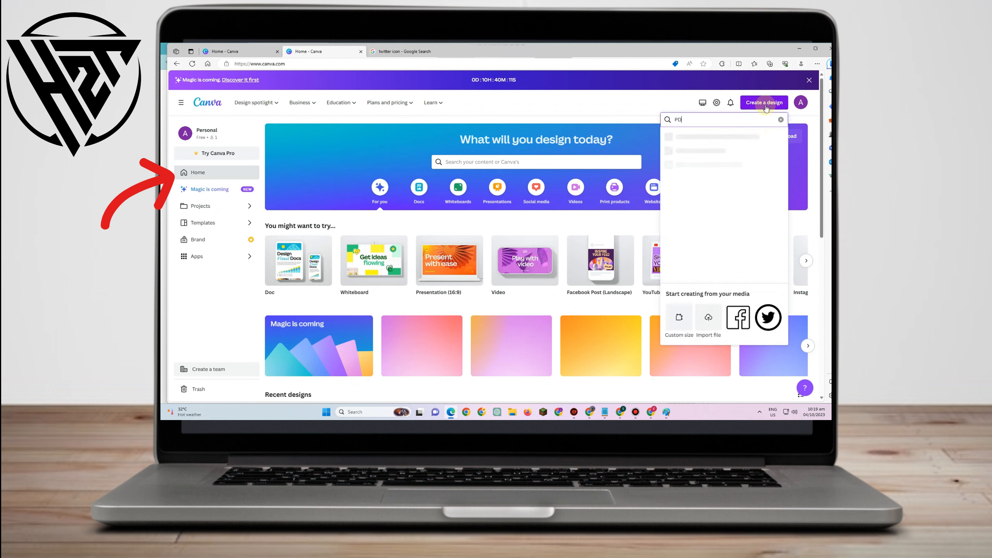
text(F)
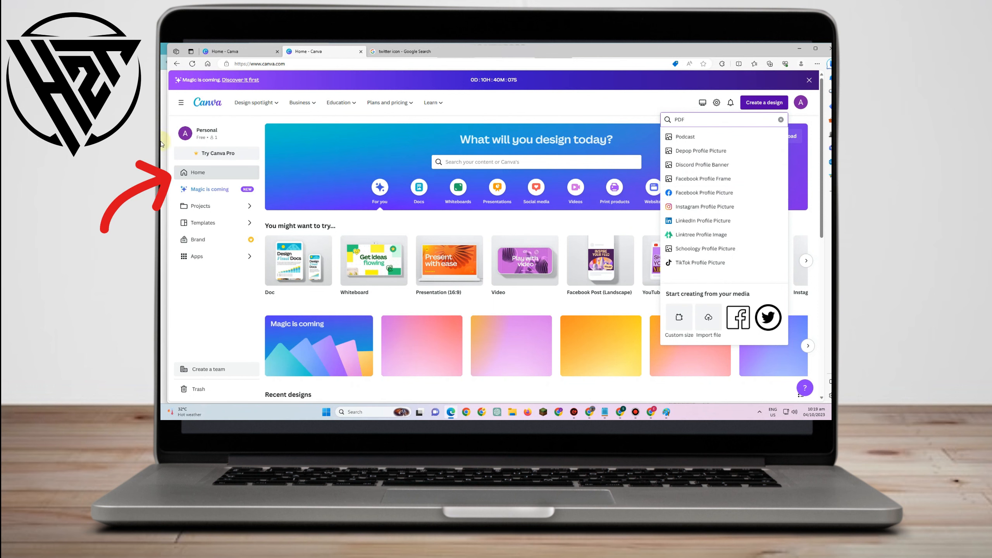
scroll(684, 352, down, 3)
scroll(703, 242, up, 3)
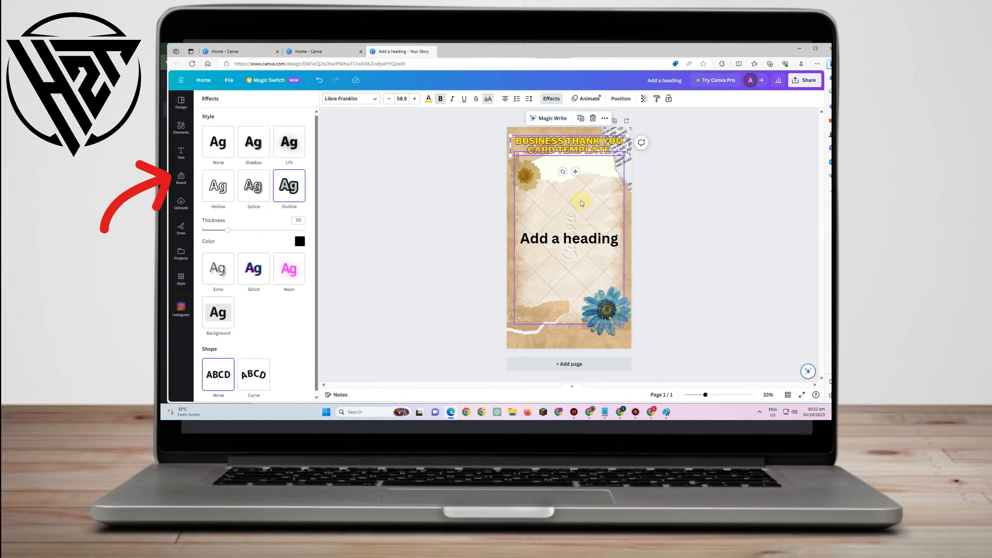
Place the uploaded thank-you card image in the page's central paper frame and move the "Add a heading" text near the page's lower edge.
click(191, 198)
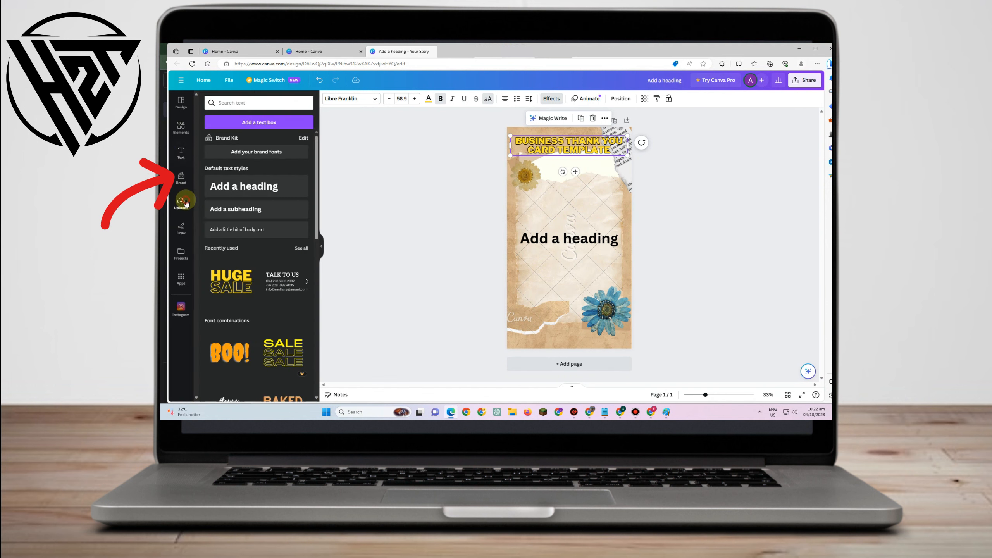
drag(222, 244, 564, 178)
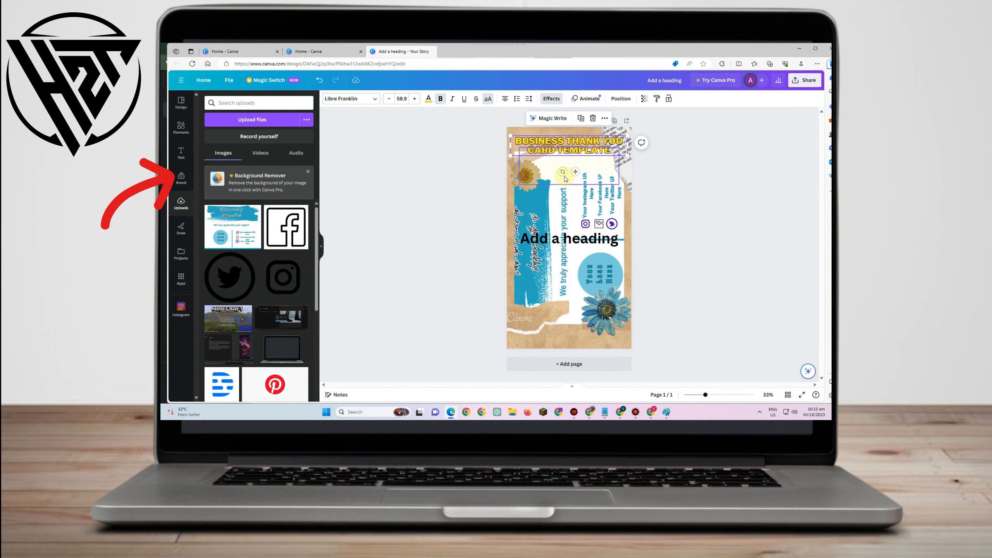
click(569, 240)
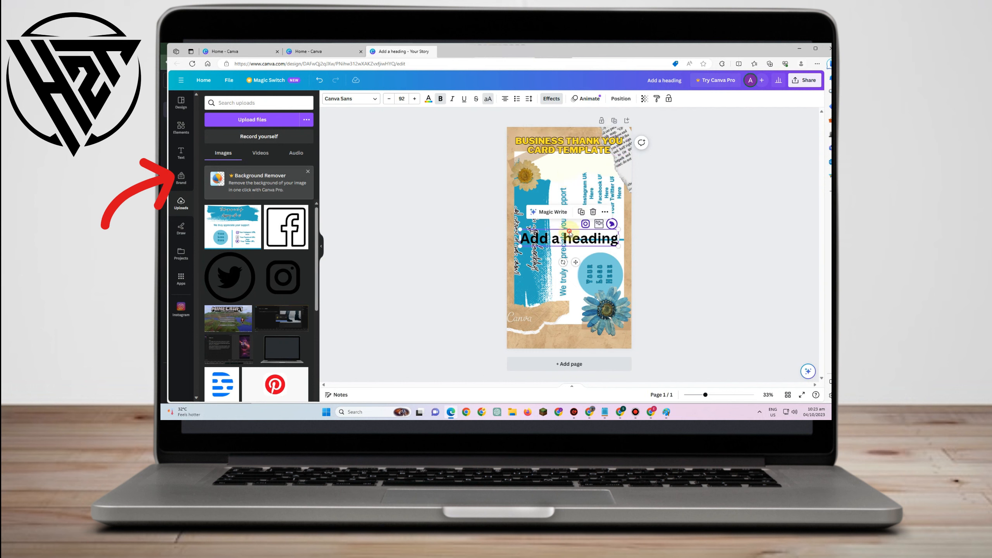
drag(569, 235, 575, 325)
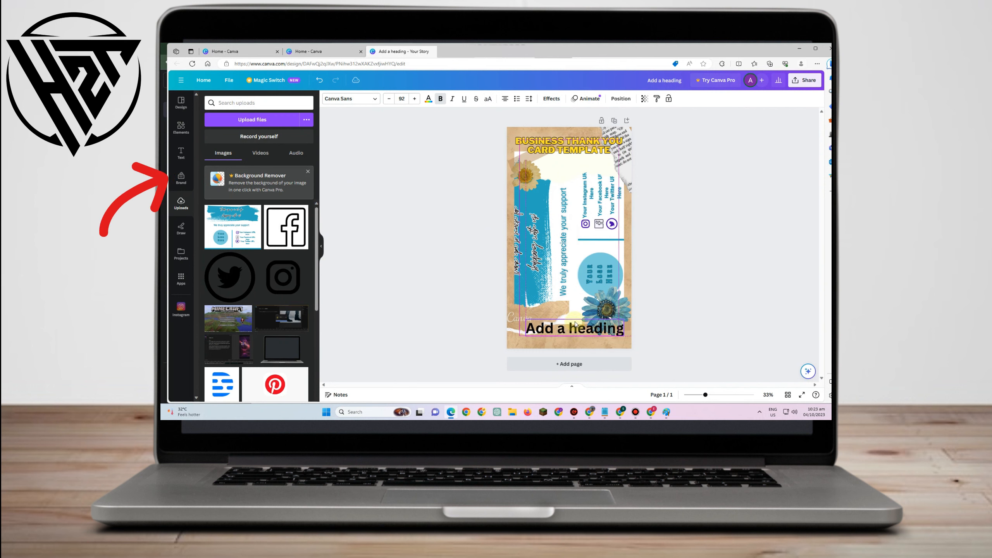
Rotate the sideways thank-you card image so it reads horizontally across the middle of the page.
click(573, 244)
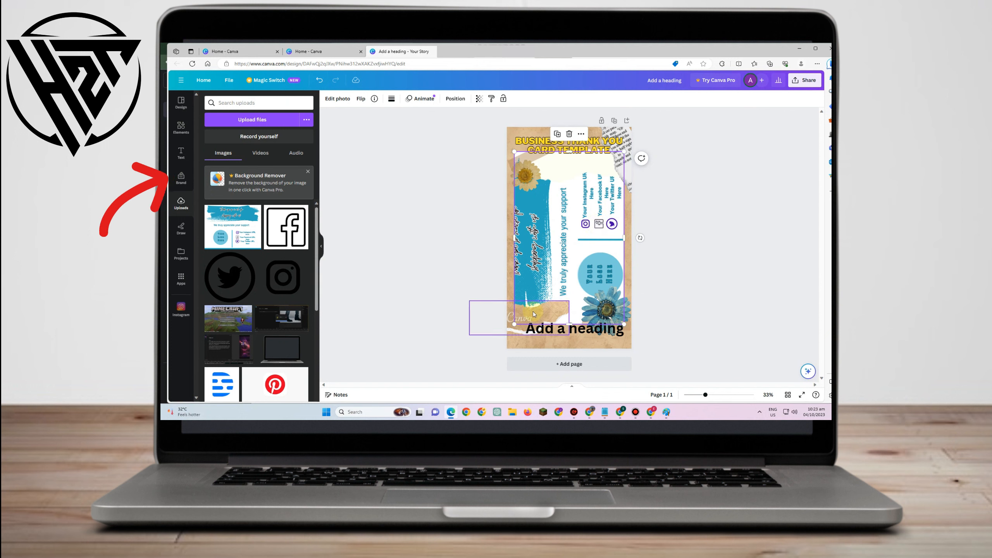
mouse_move(550, 235)
mouse_down()
mouse_move(472, 224)
mouse_move(559, 230)
mouse_up()
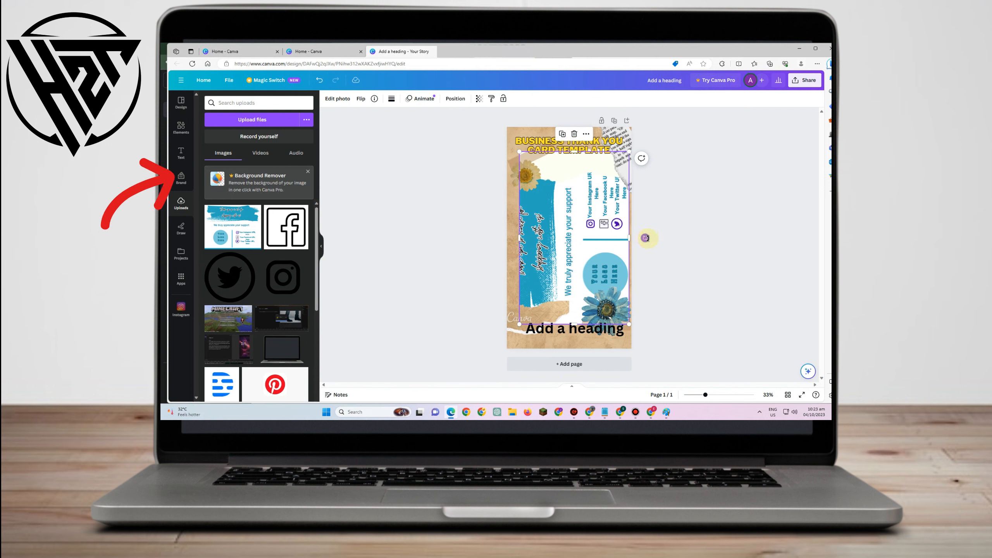
drag(645, 237, 574, 271)
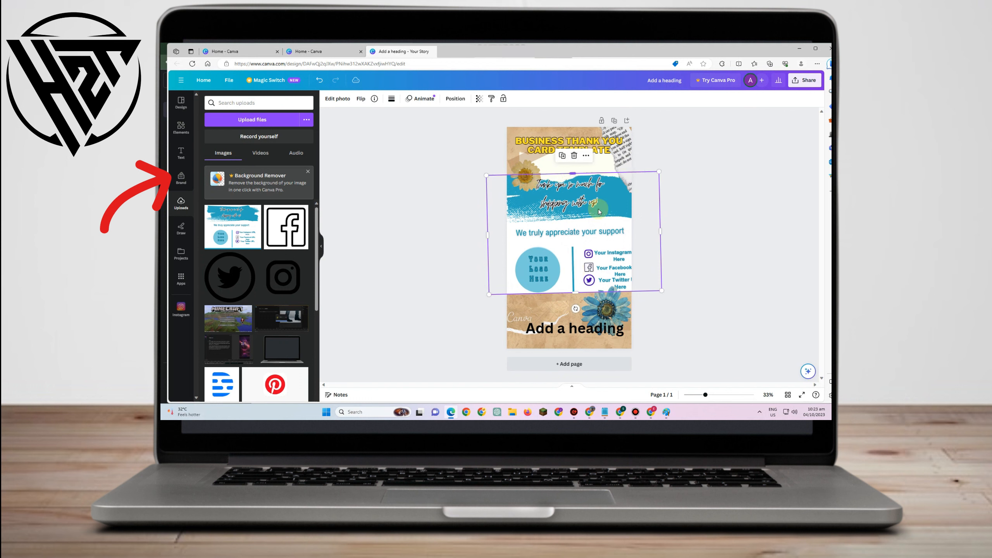
drag(575, 309, 576, 311)
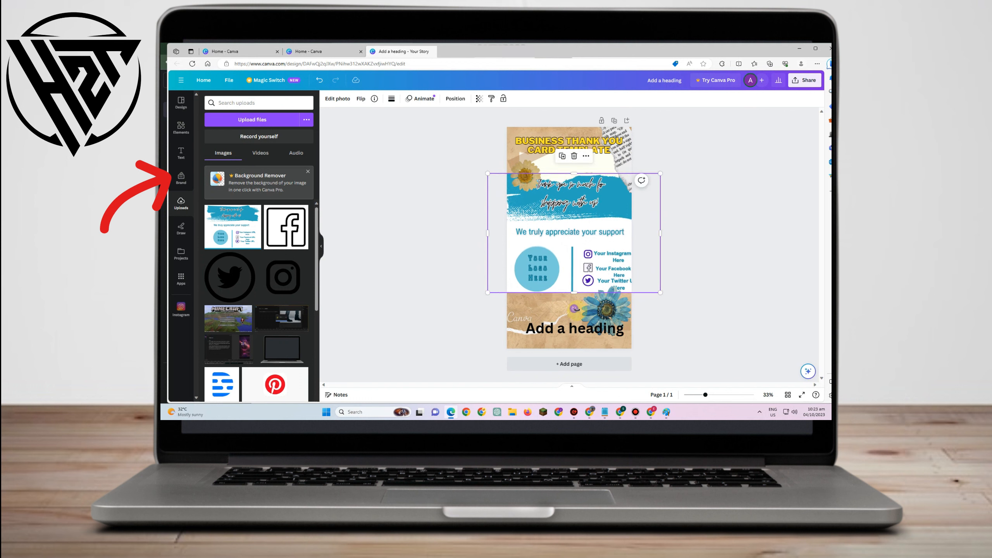
key(ctrl+z)
Shrink the white torn paper and newspaper clipping above the card, and slightly adjust the yellow flower and the title's position.
click(567, 174)
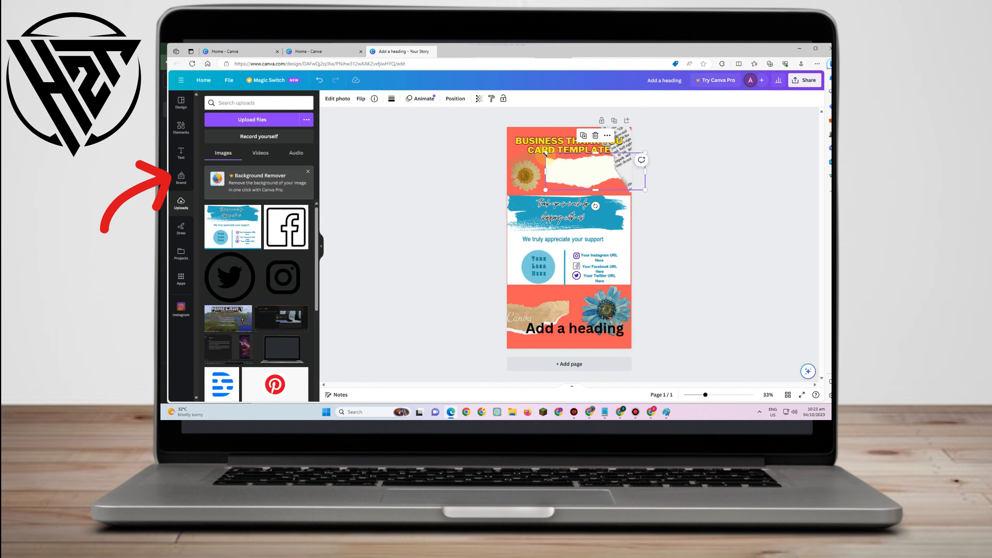
drag(545, 154, 595, 174)
click(617, 153)
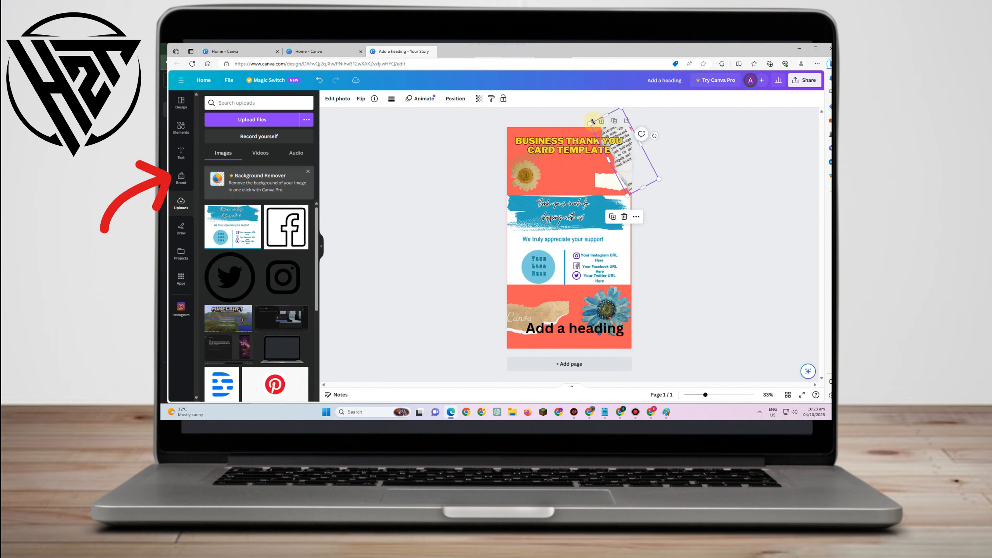
drag(602, 131, 614, 153)
click(524, 176)
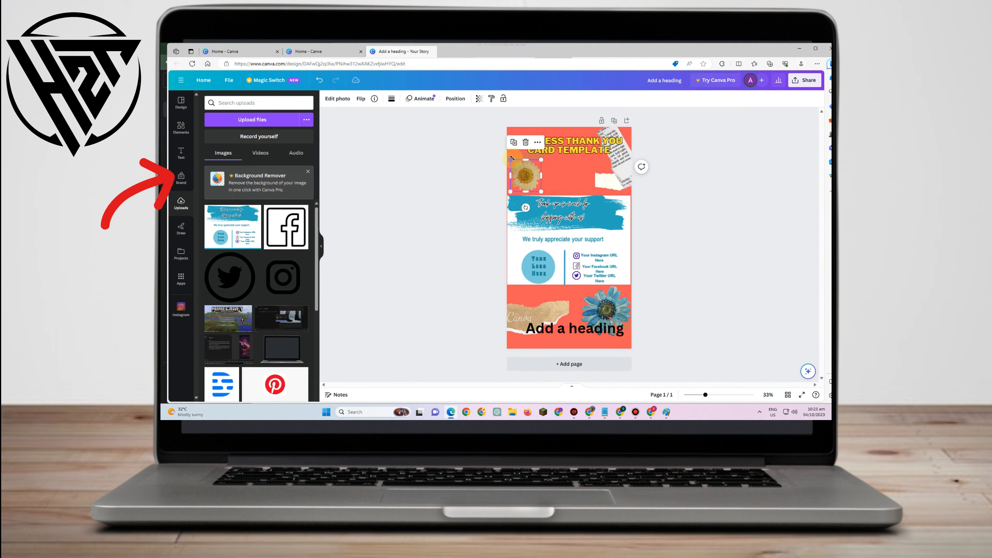
drag(510, 159, 506, 156)
drag(566, 145, 564, 149)
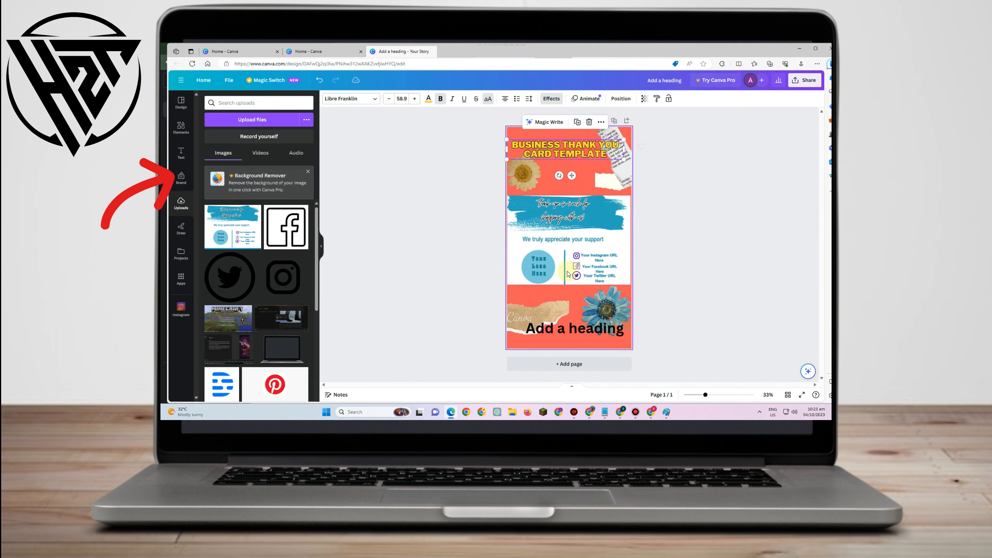
Replace the "Add a heading" text with "Insert Url Here" and position it along the page's lower edge.
click(563, 332)
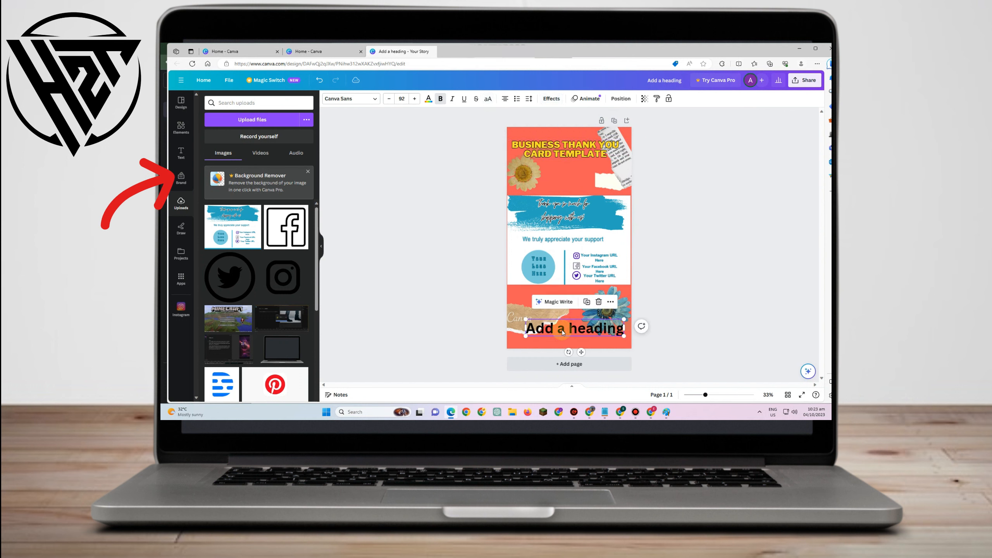
double_click(595, 328)
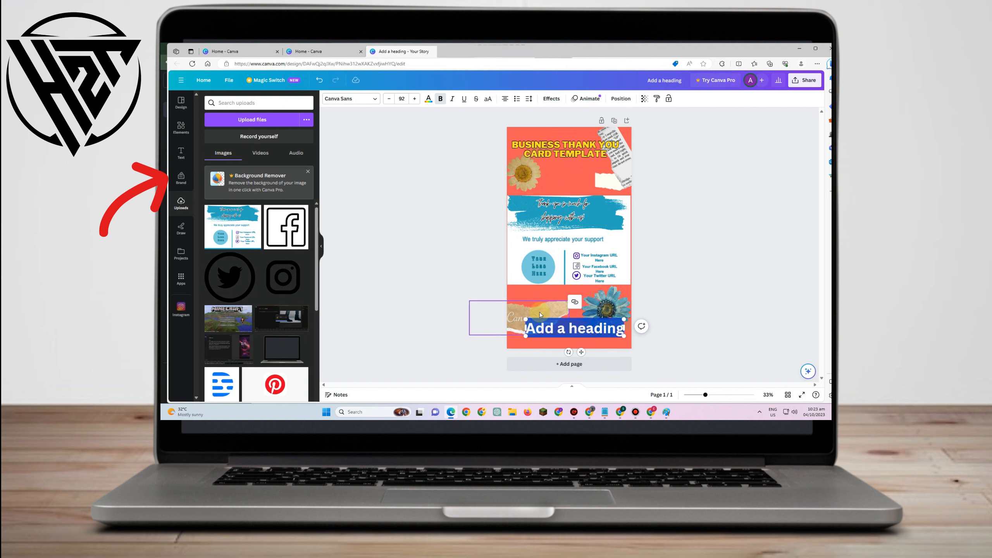
text(Inse)
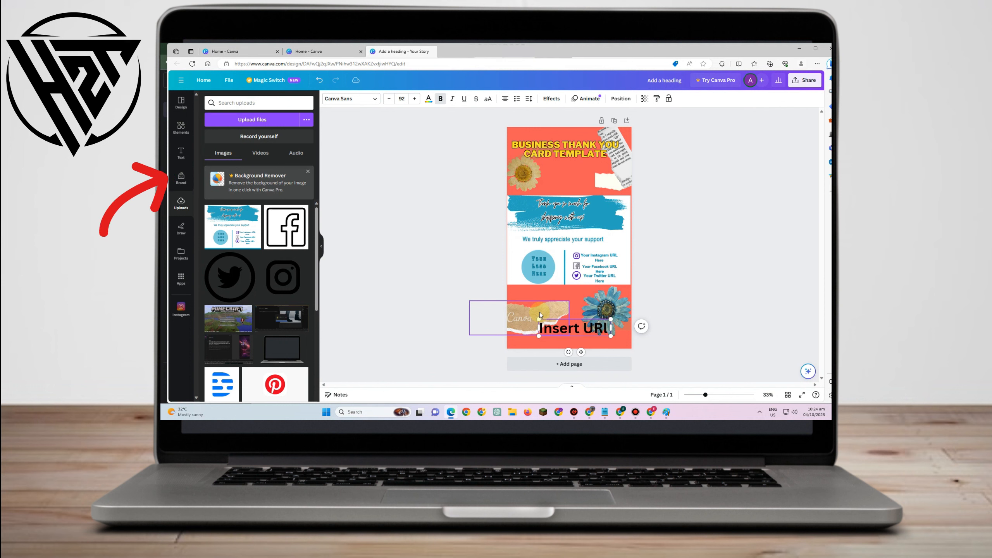
text(rt URl He)
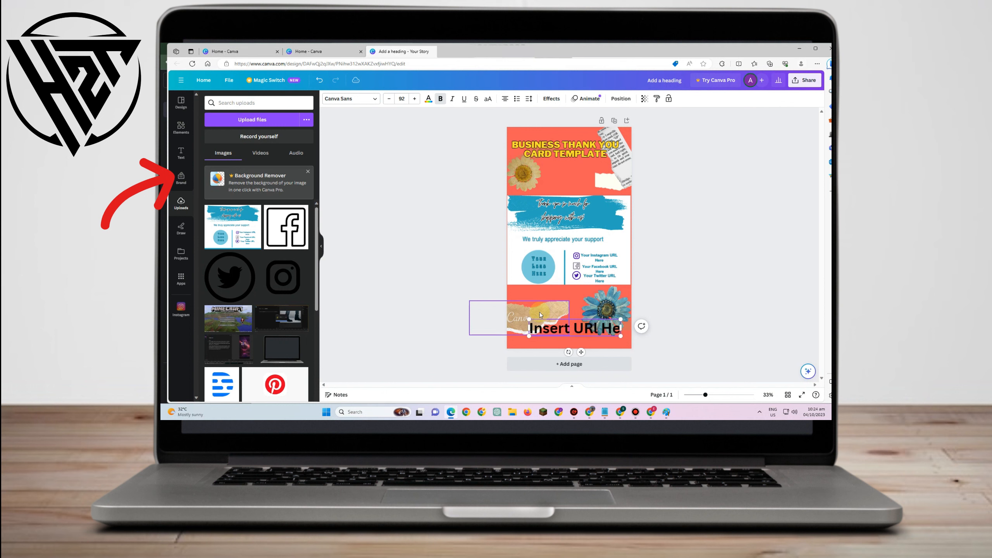
text(her)
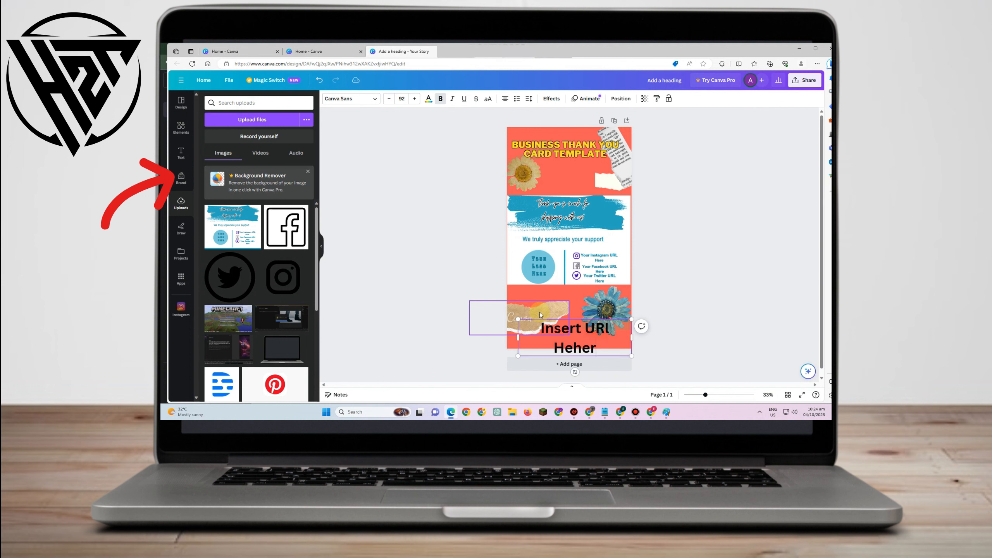
key(BackSpace)
key(BackSpace)
key(BackSpace)
key(BackSpace)
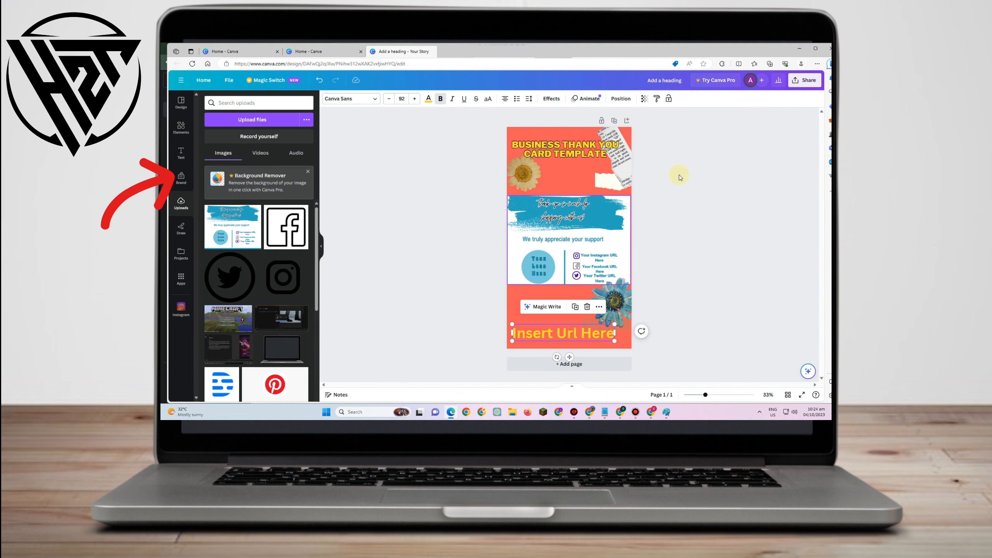
drag(604, 339, 606, 343)
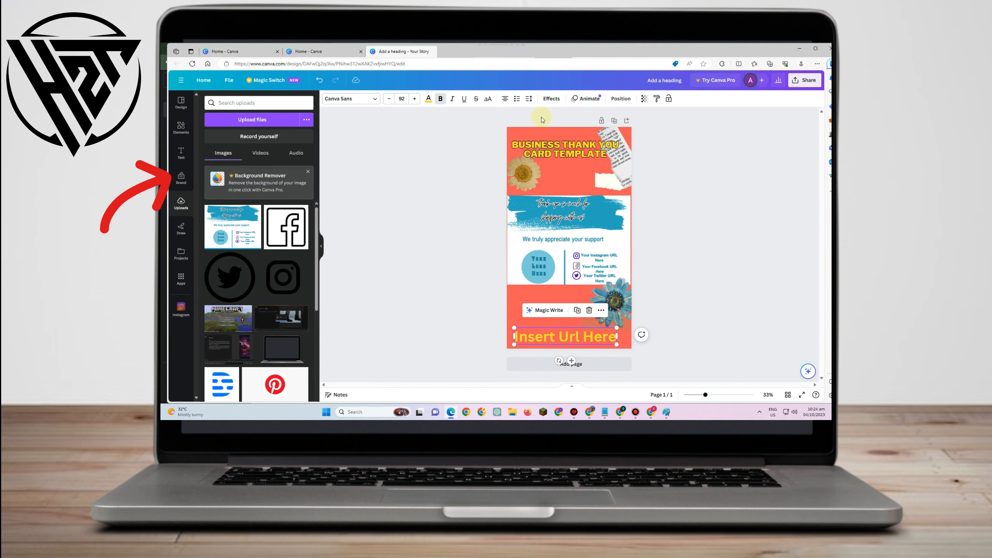